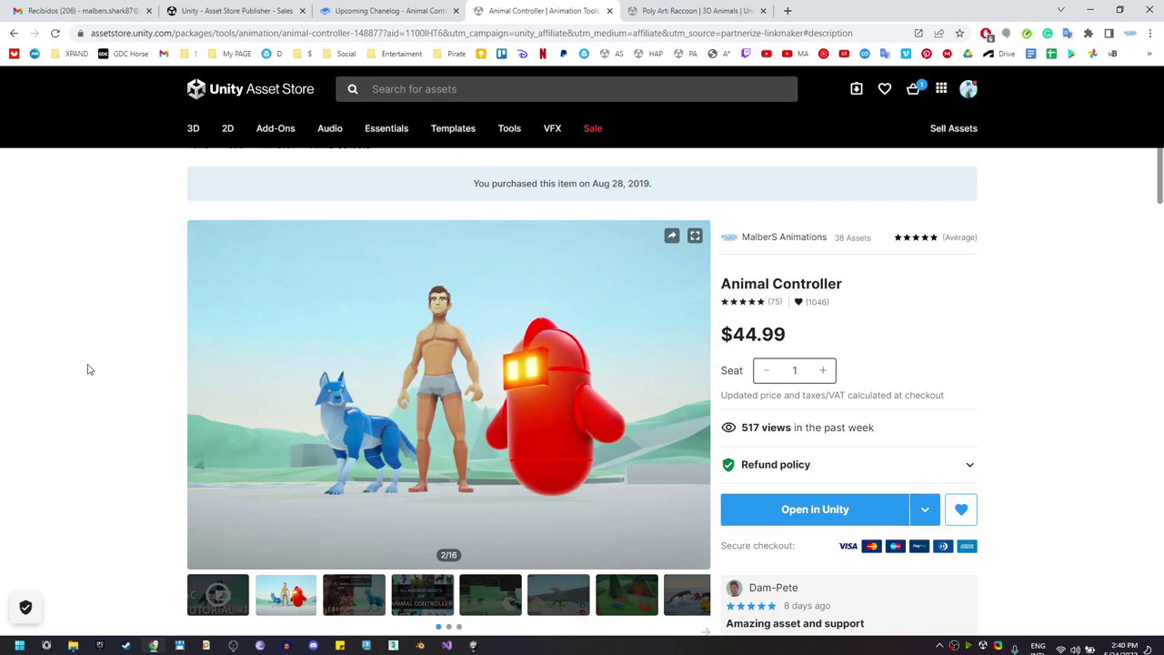
Leave the Animal Controller page and browse the Poly Art: Raccoon product page (free, version 3.5a)
scroll(88, 369, down, 1)
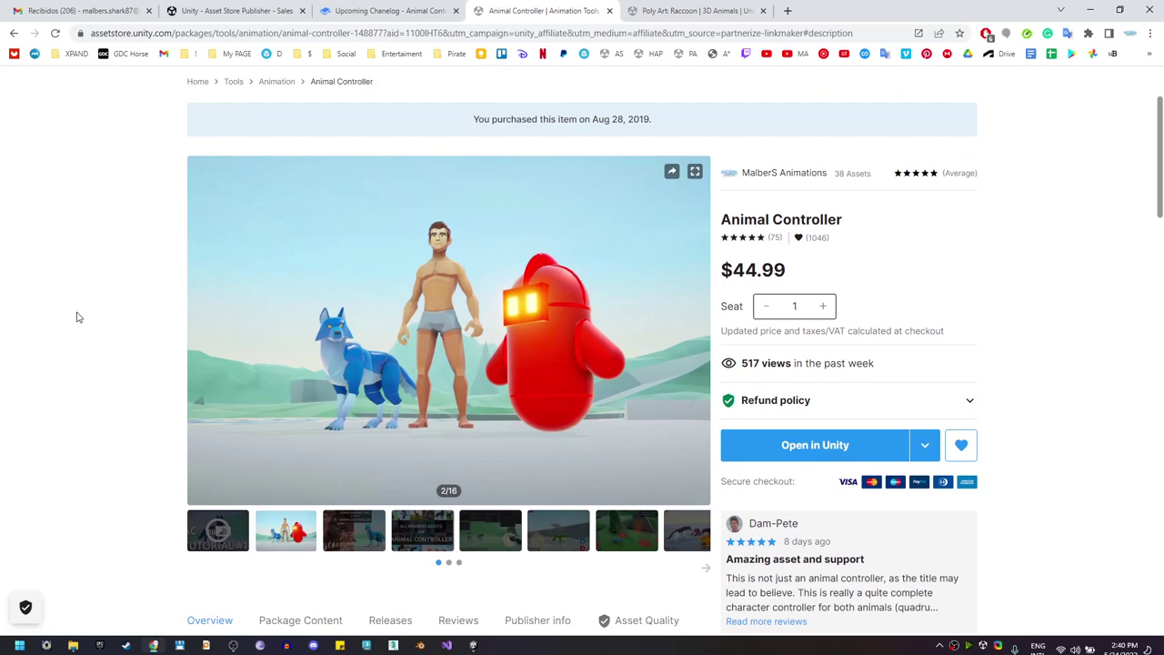
click(632, 12)
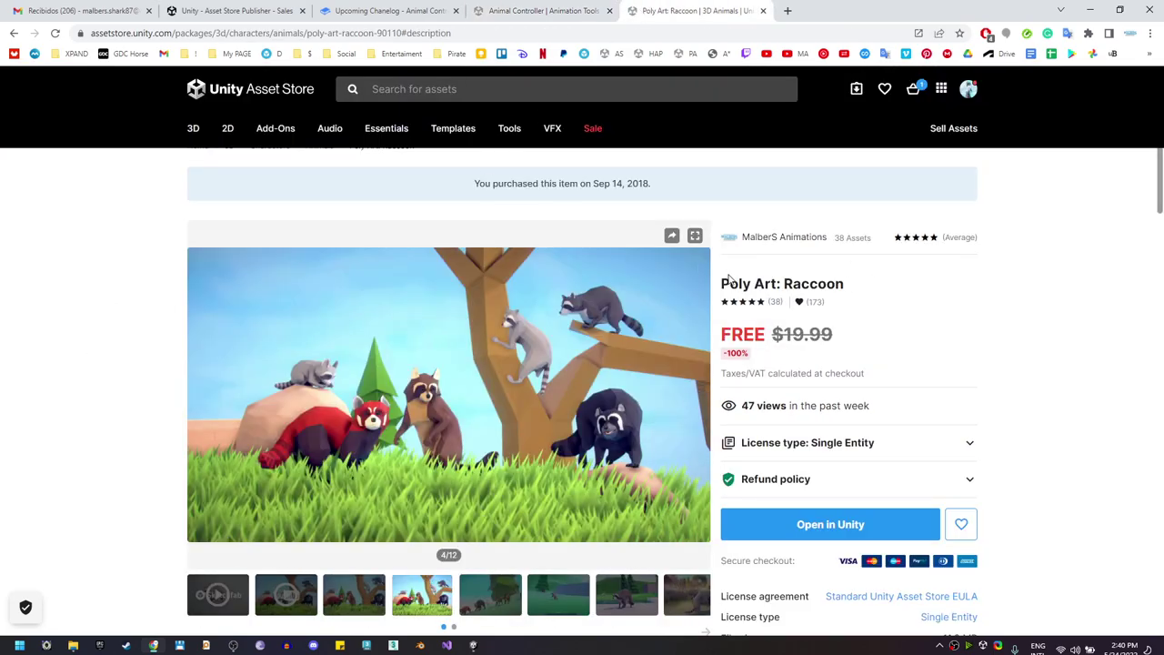
scroll(925, 360, down, 1)
scroll(91, 369, down, 1)
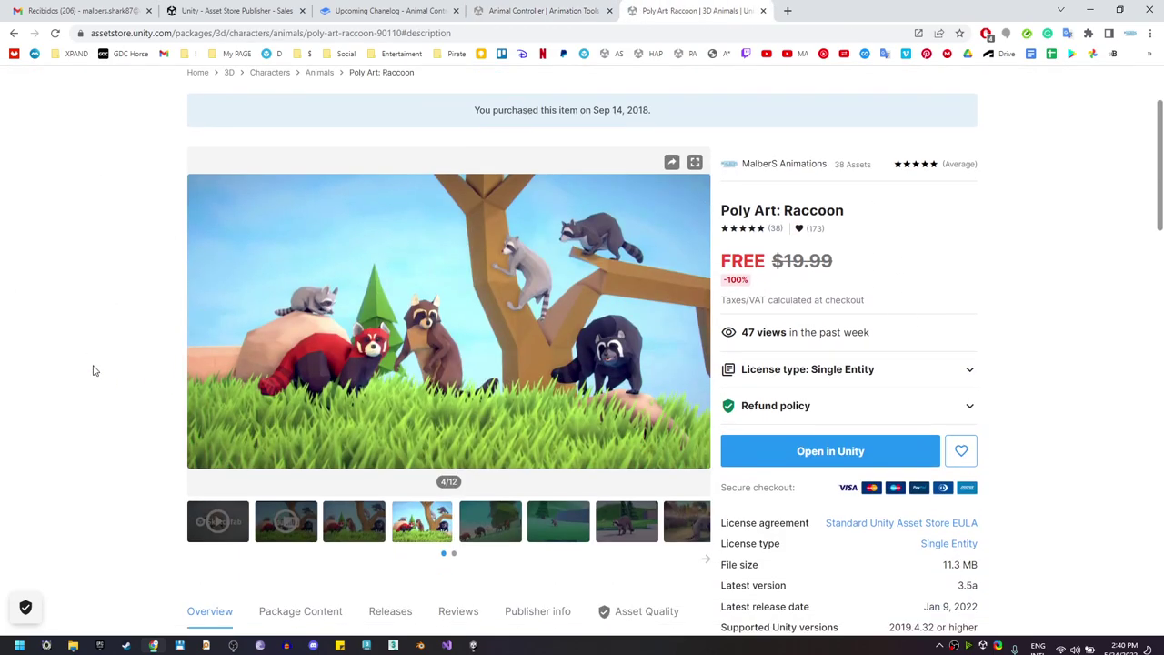
scroll(91, 370, up, 1)
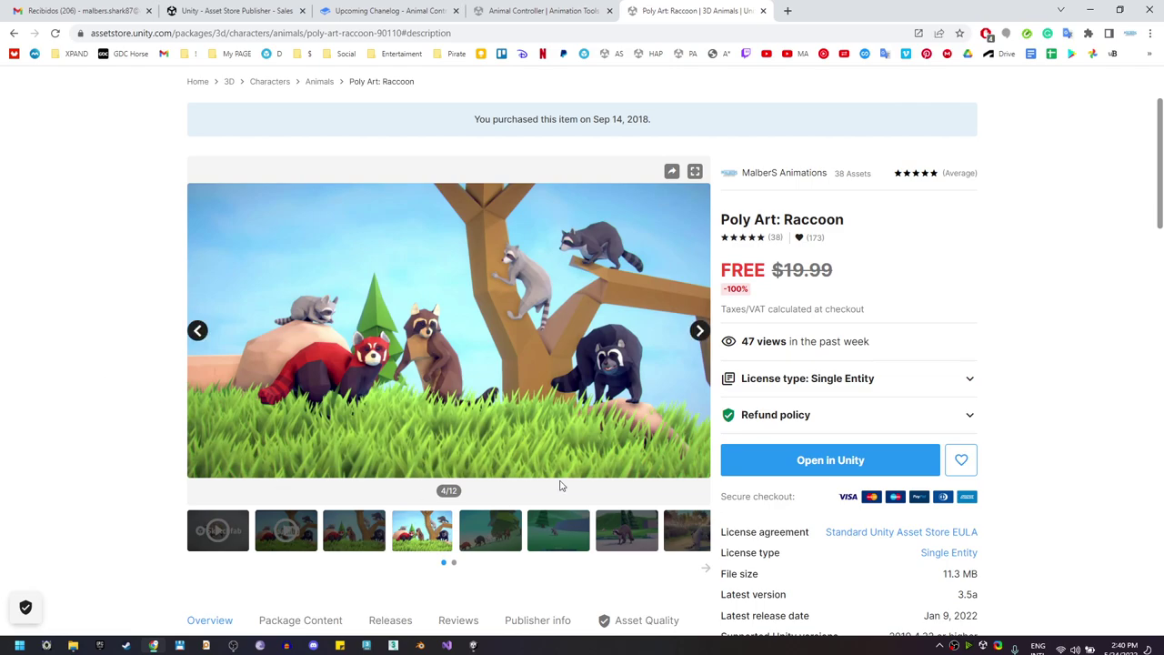
scroll(27, 400, down, 1)
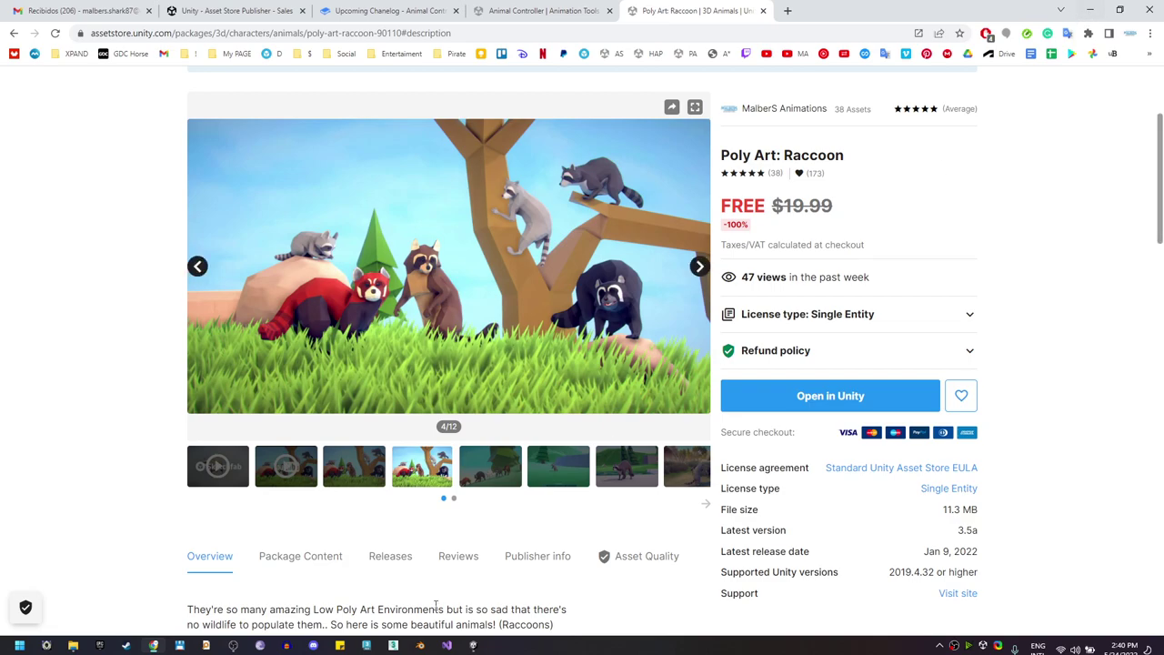
Back in Unity, enlarge the Scene and Game views and list the Malbers Animations folder
click(1089, 10)
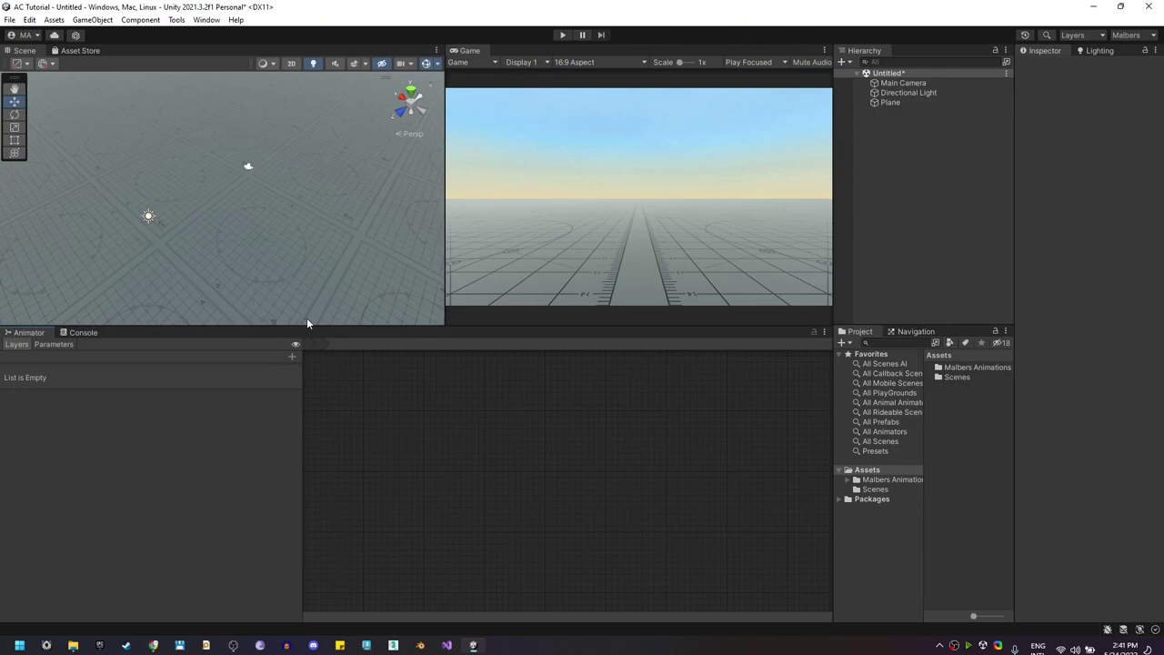
drag(306, 324, 316, 398)
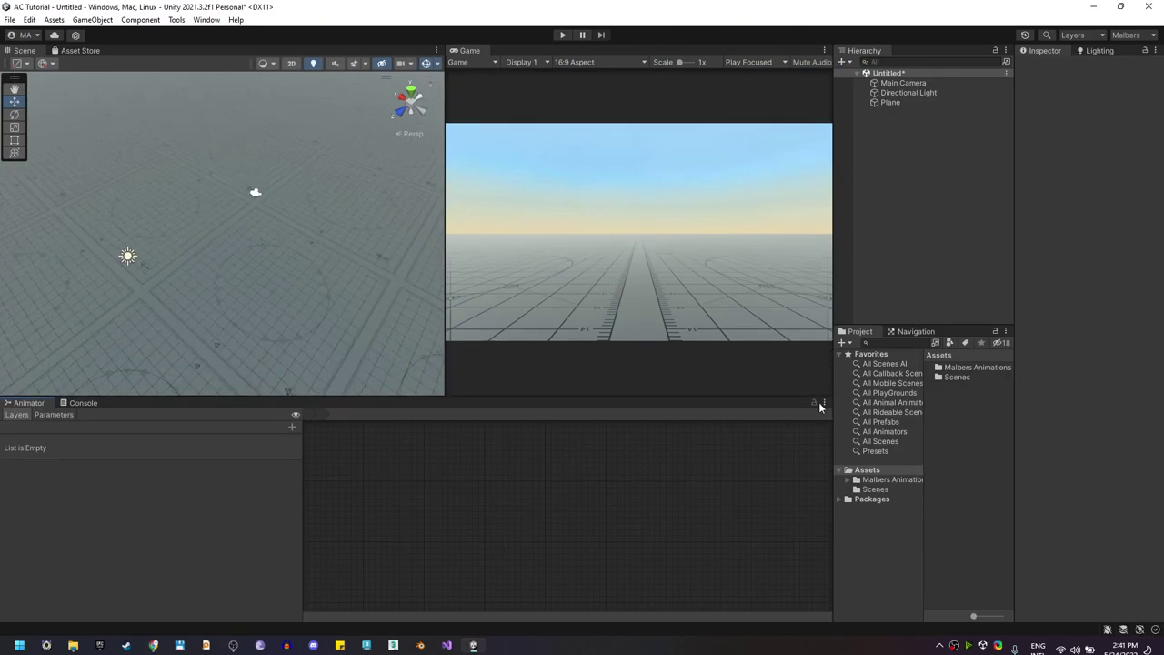
click(896, 479)
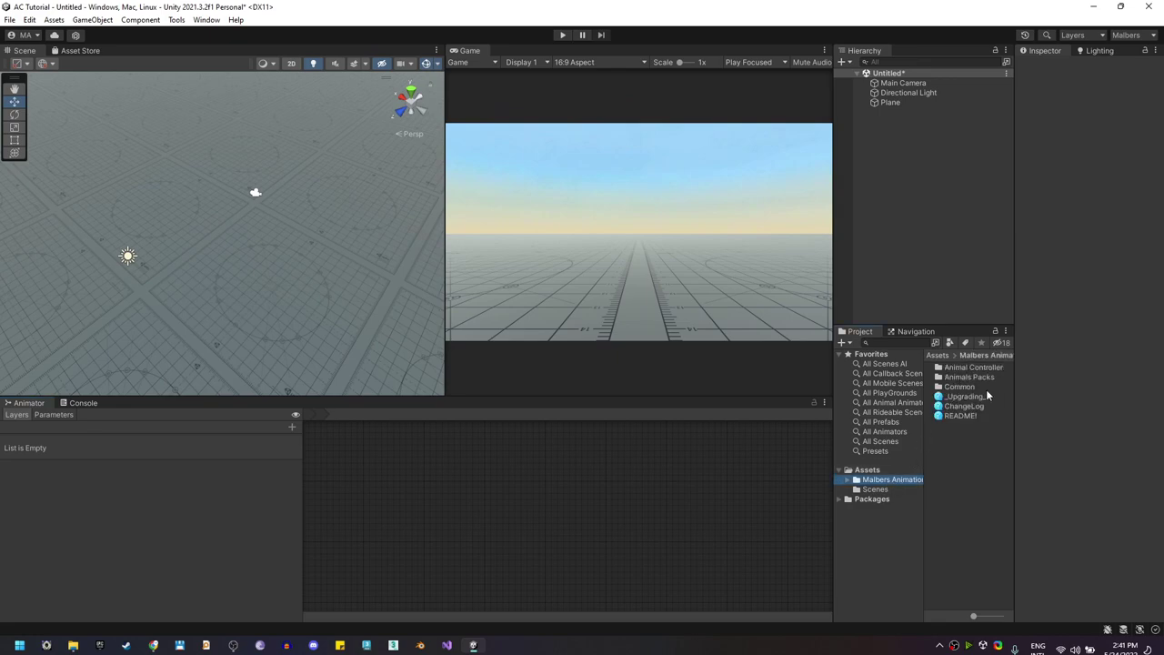
drag(1015, 402, 1039, 400)
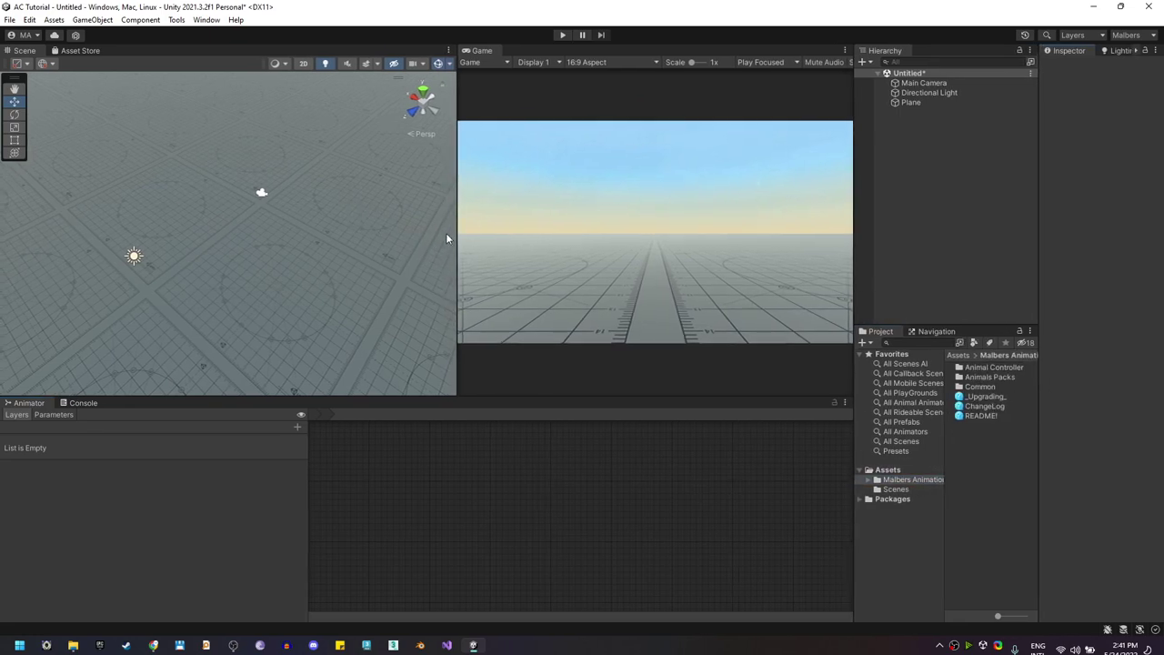
drag(455, 227, 396, 227)
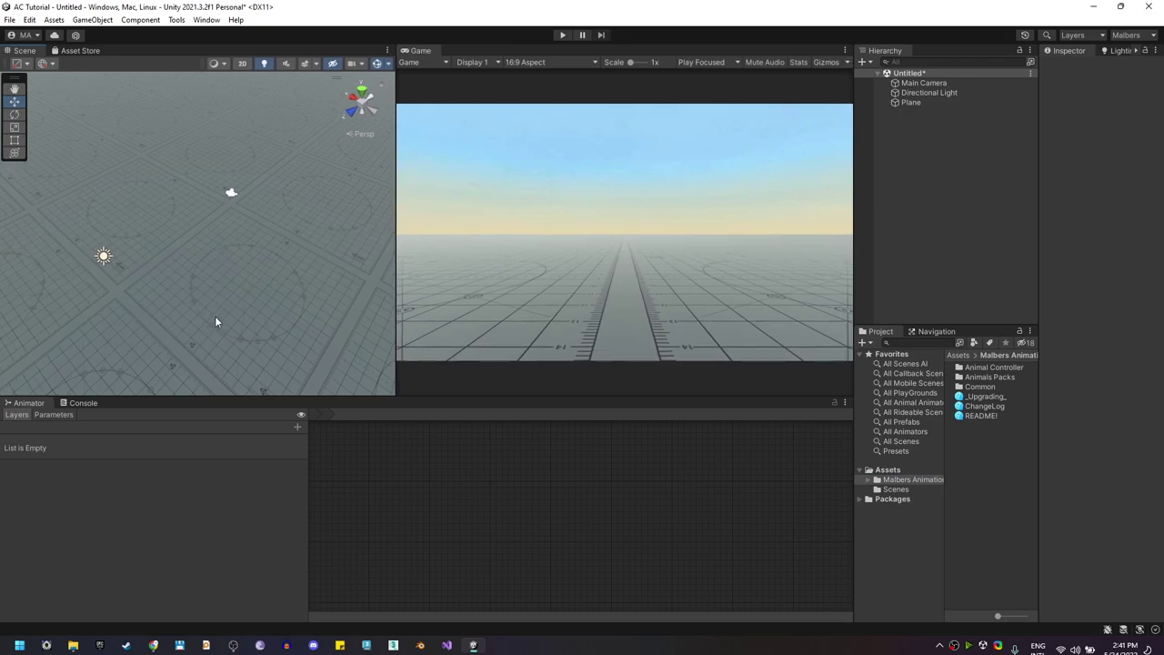
right_drag(215, 321, 210, 151)
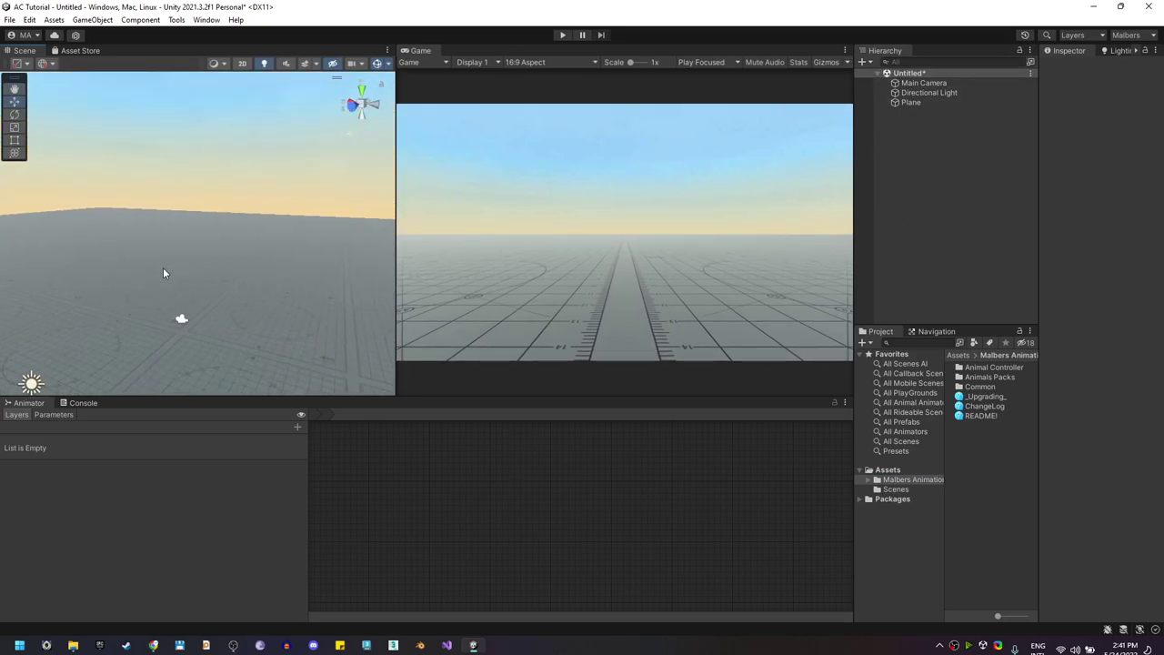
Place the Raccoon PA model from Animals Packs > 01 Forest Pack > Raccoon > Models into the scene
double_click(989, 377)
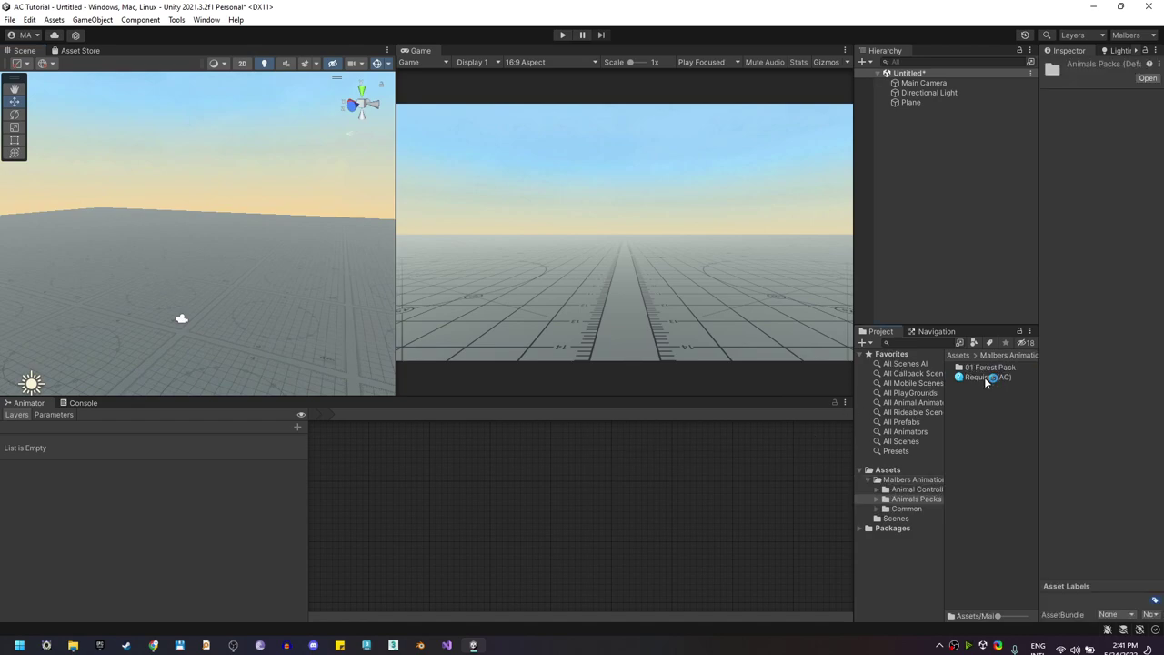
double_click(991, 368)
double_click(991, 378)
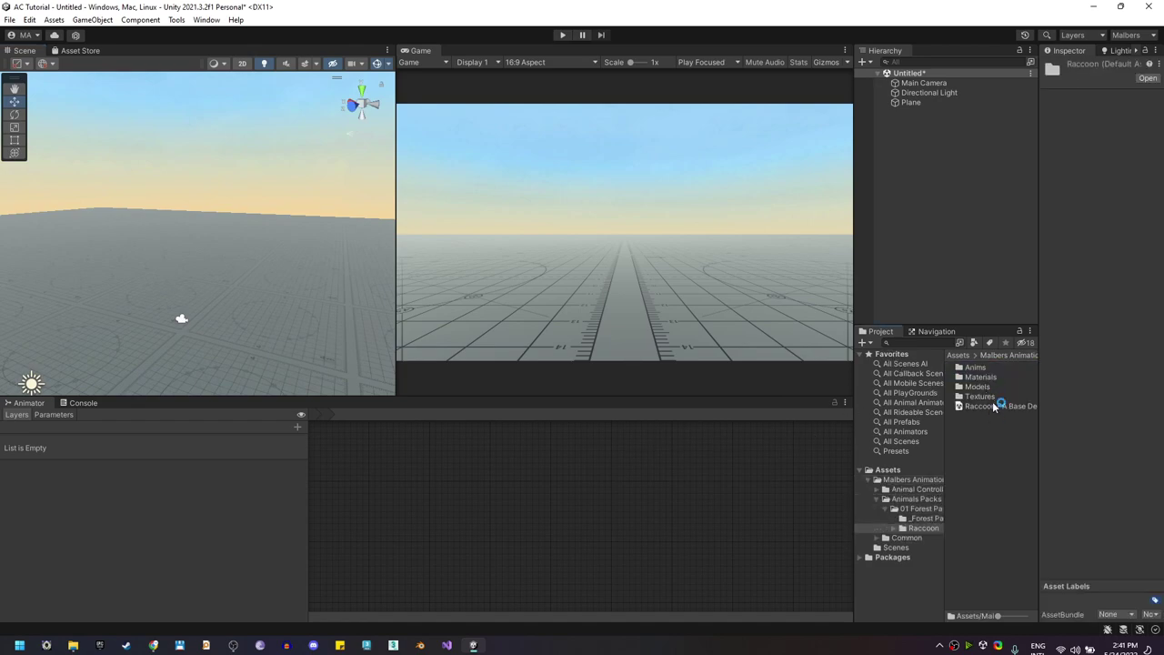
double_click(994, 386)
drag(1002, 410, 979, 251)
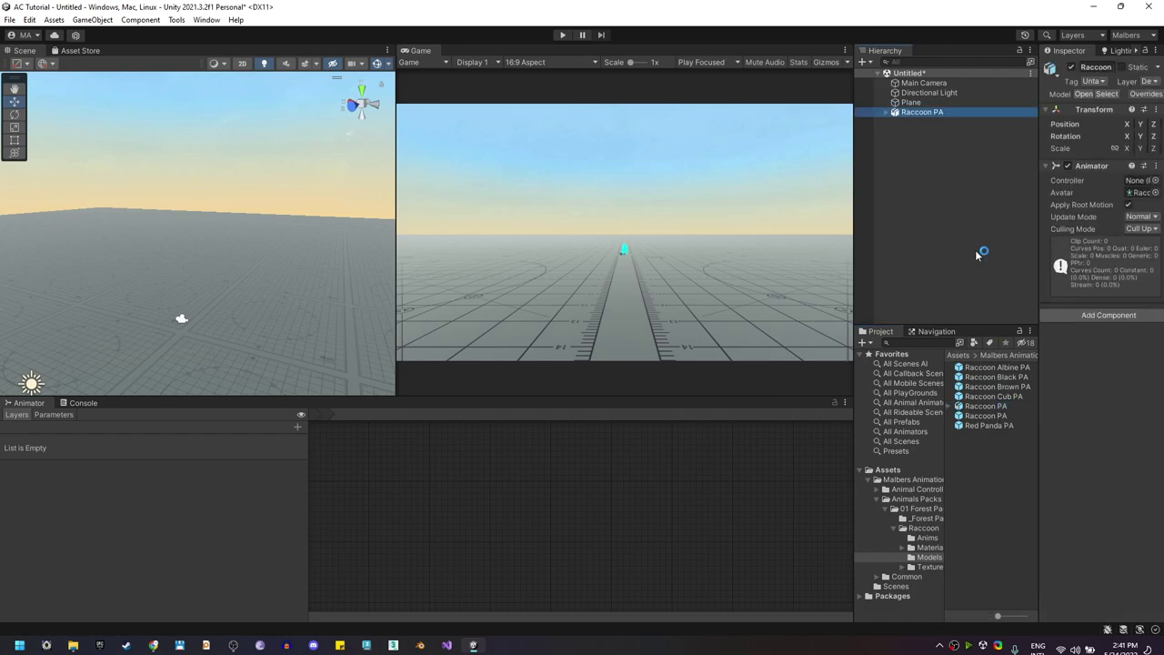
key(f)
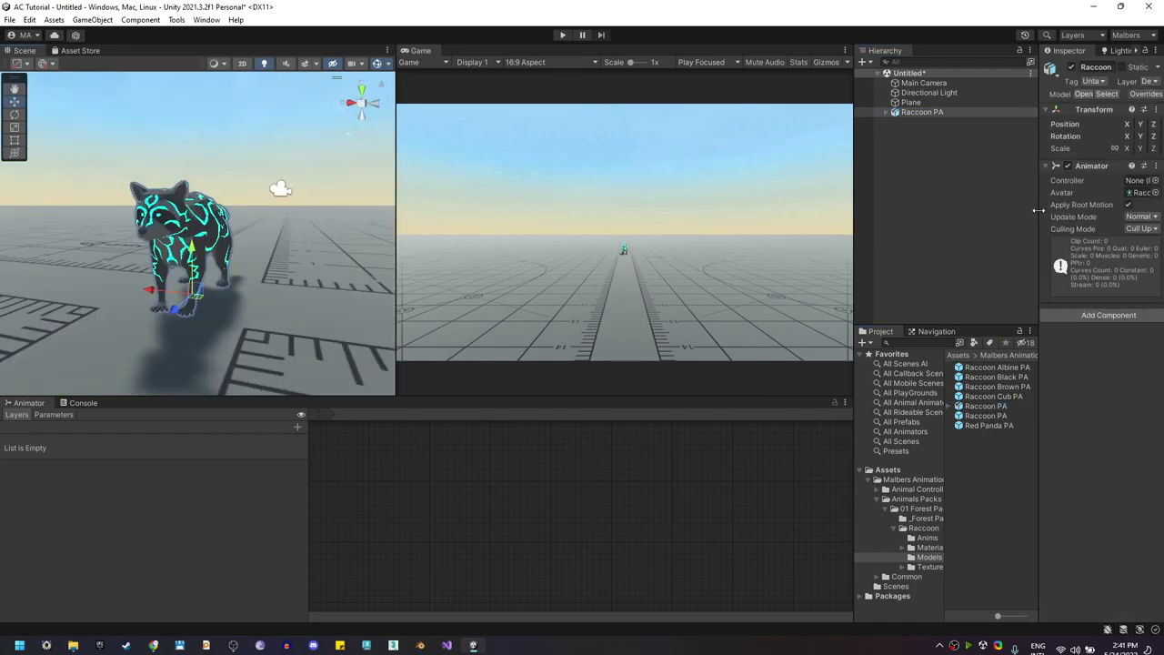
Put Raccoon PA and all its children on the Animal layer
drag(1039, 215, 954, 218)
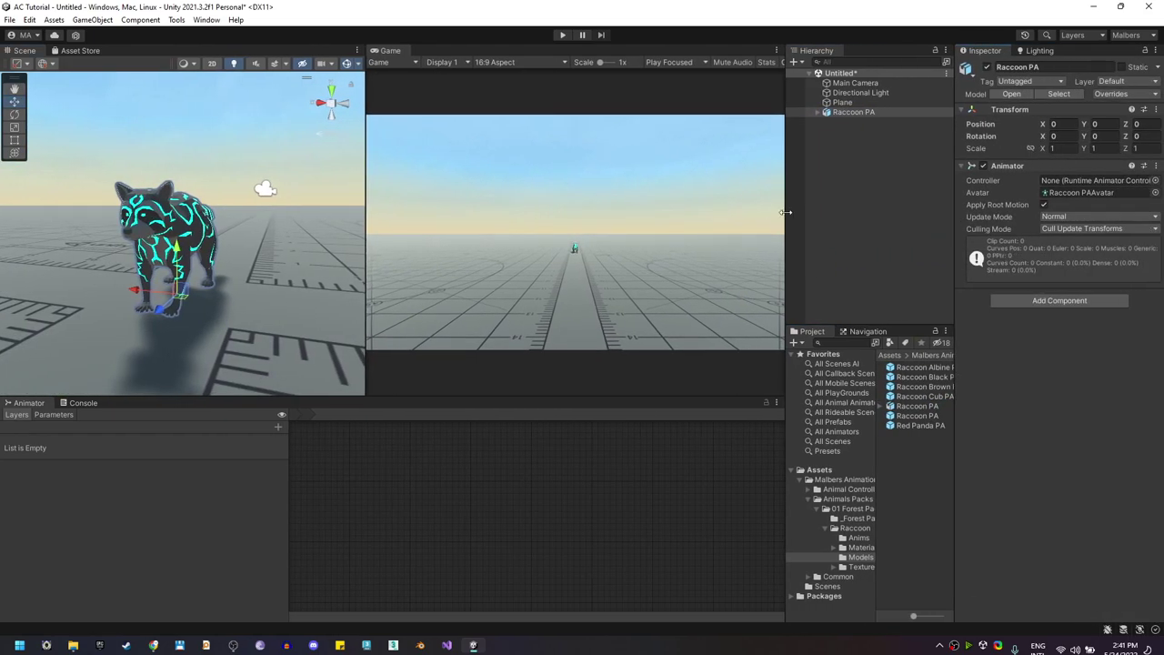
drag(786, 212, 726, 211)
click(1127, 81)
click(1088, 162)
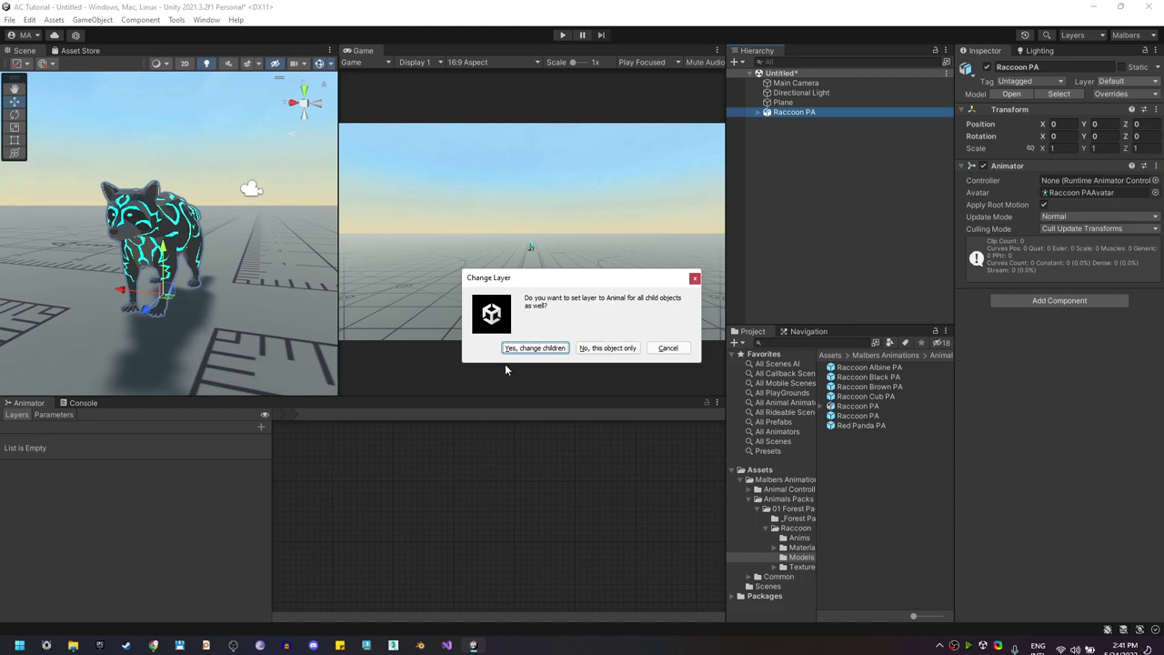
click(555, 349)
click(748, 498)
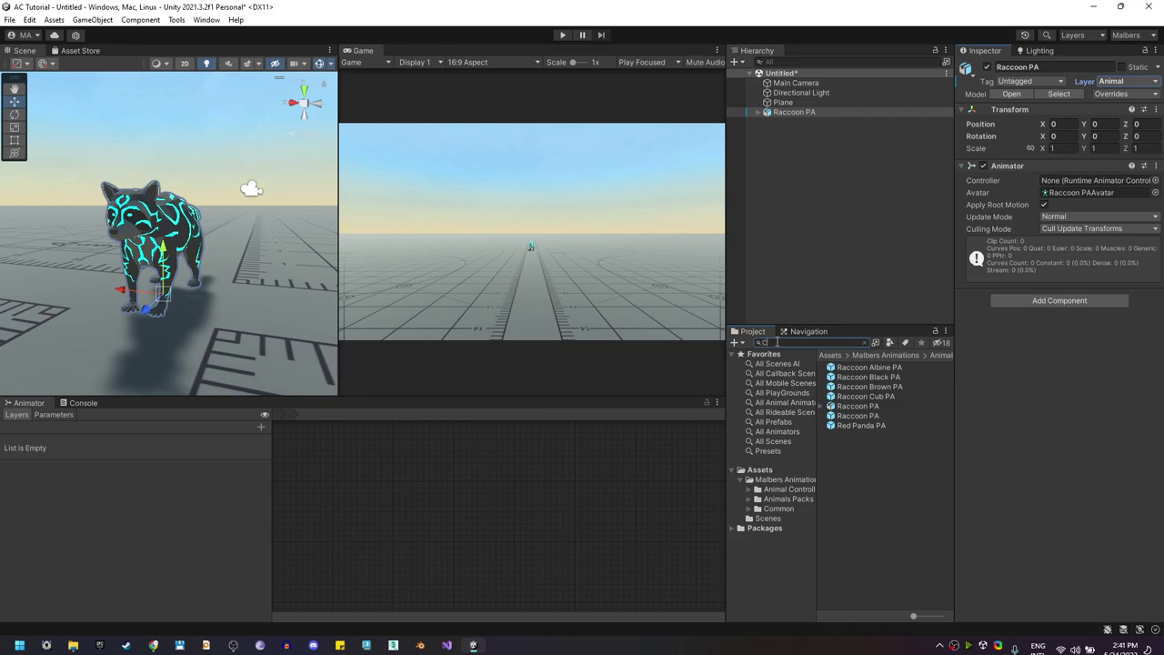
Clear the project search and open Malbers Animations > Common > Cinemachine
text(M)
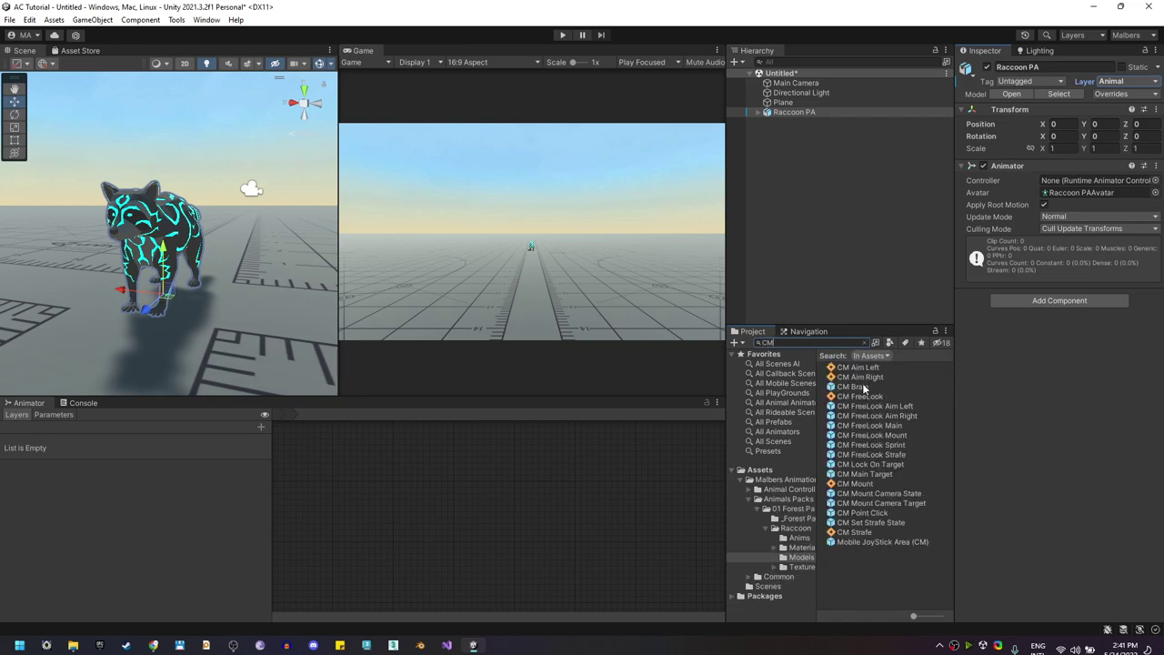
click(865, 344)
click(788, 499)
click(786, 479)
double_click(855, 387)
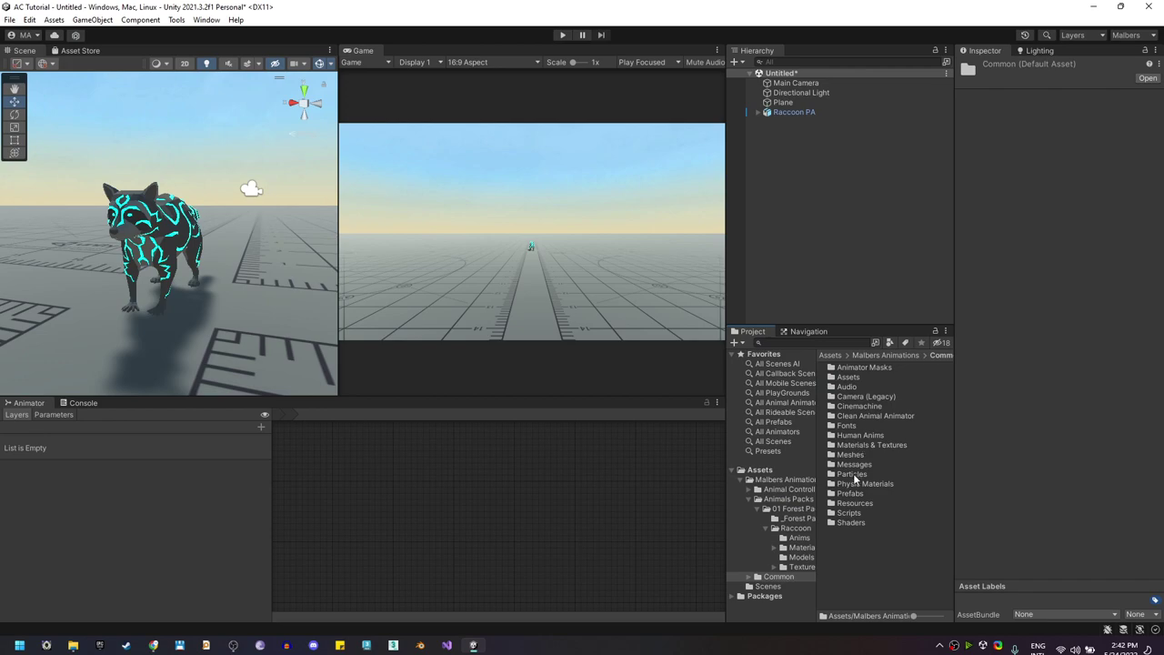
double_click(855, 406)
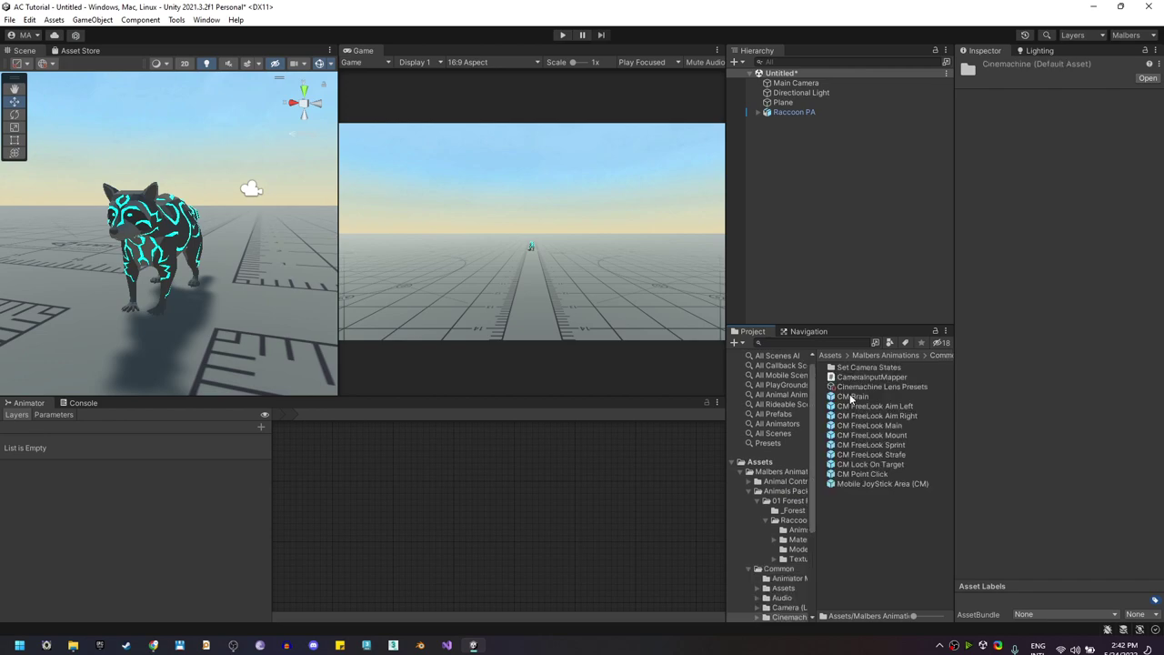
Add the CM Brain and CM FreeLook Main prefabs to the scene and delete the original Main Camera
click(853, 396)
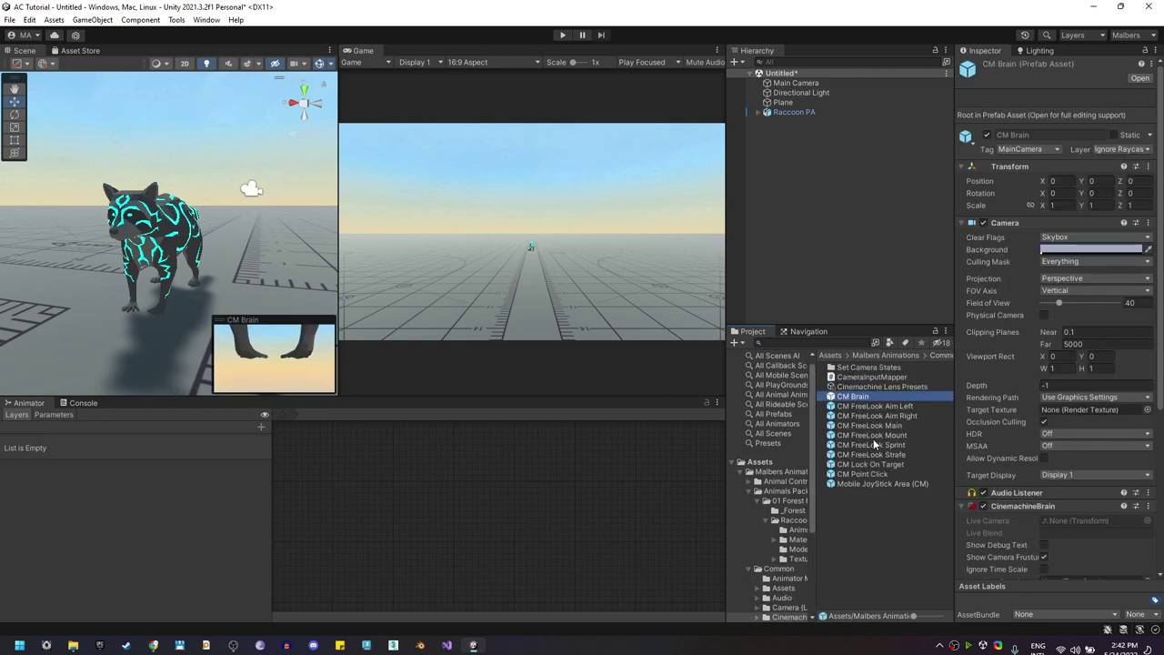
ctrl+click(873, 425)
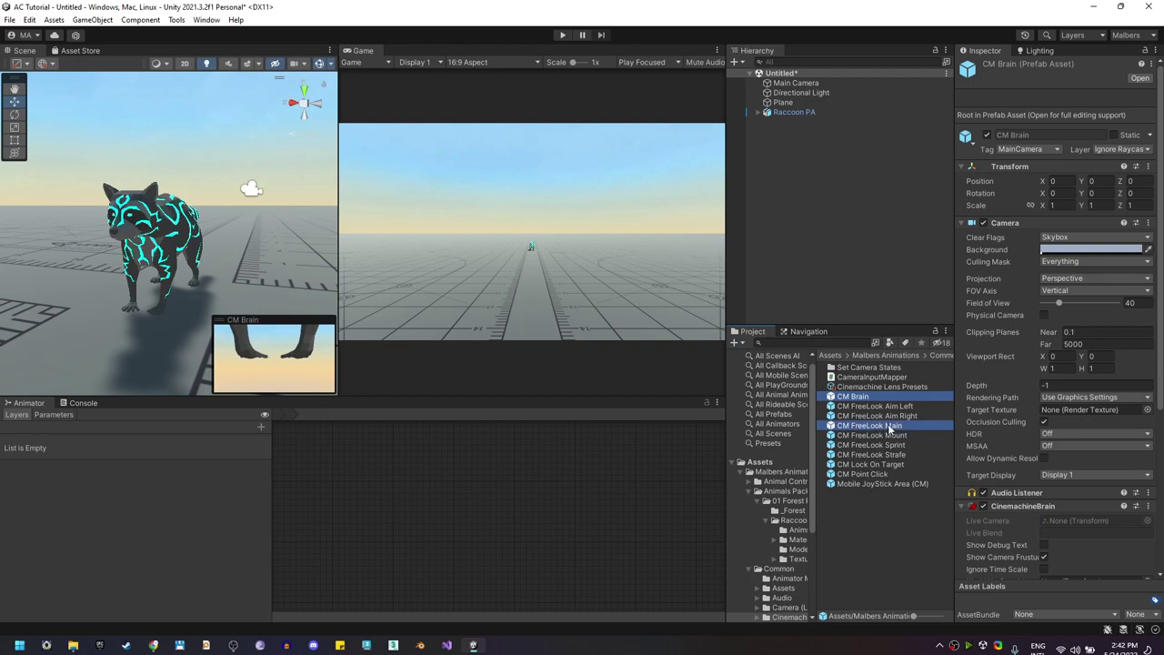
drag(826, 165, 802, 175)
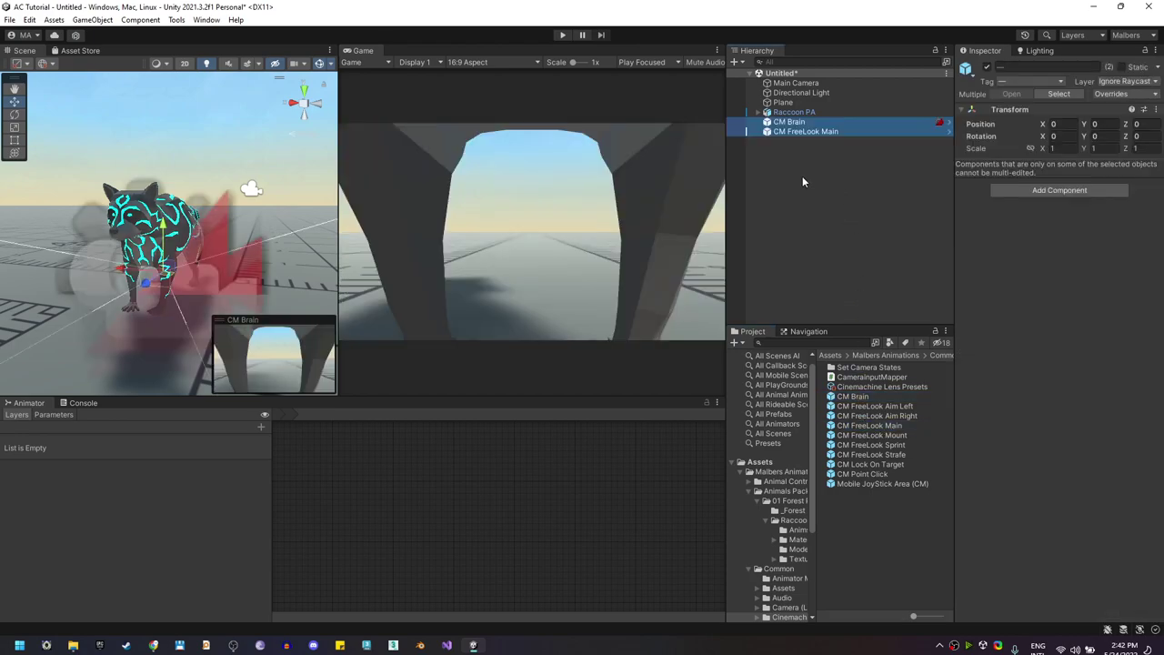
click(793, 84)
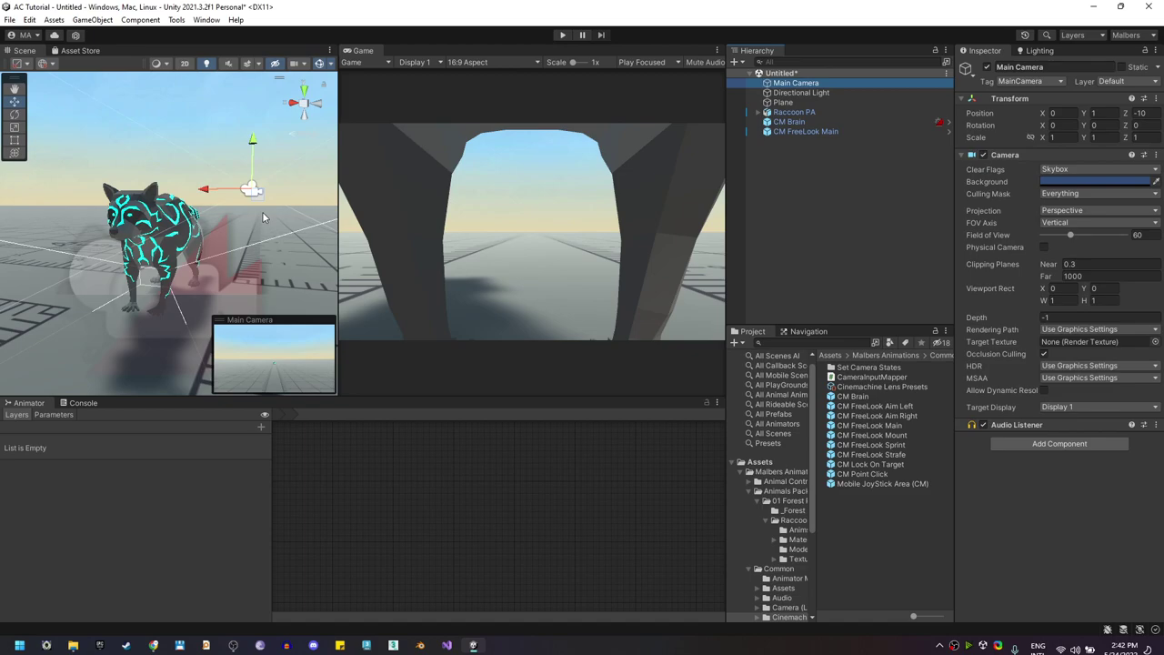
key(Delete)
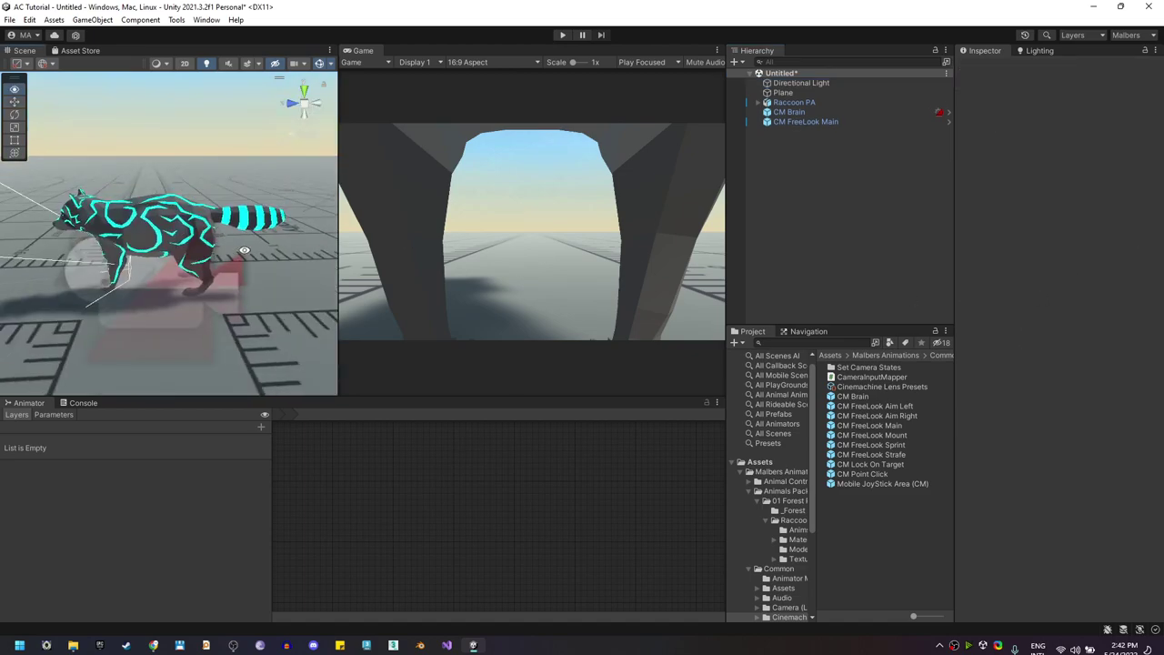
Shrink the Scene view's 3D gizmo icons to minimum size
alt+drag(244, 249, 624, 127)
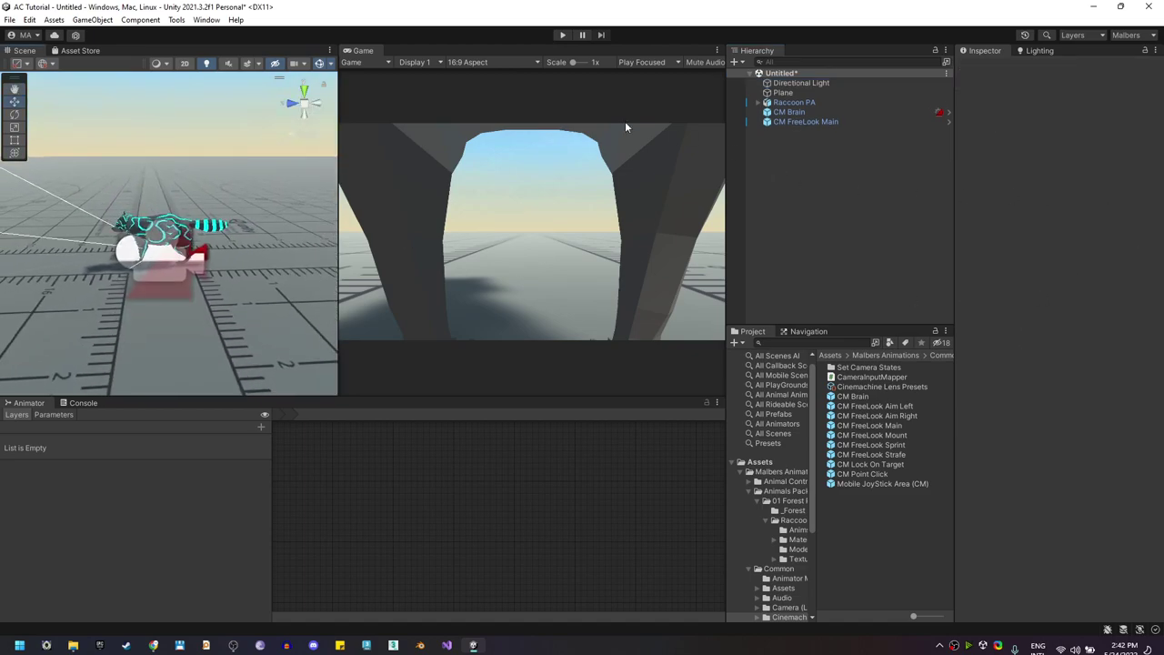
click(330, 64)
drag(450, 80, 416, 82)
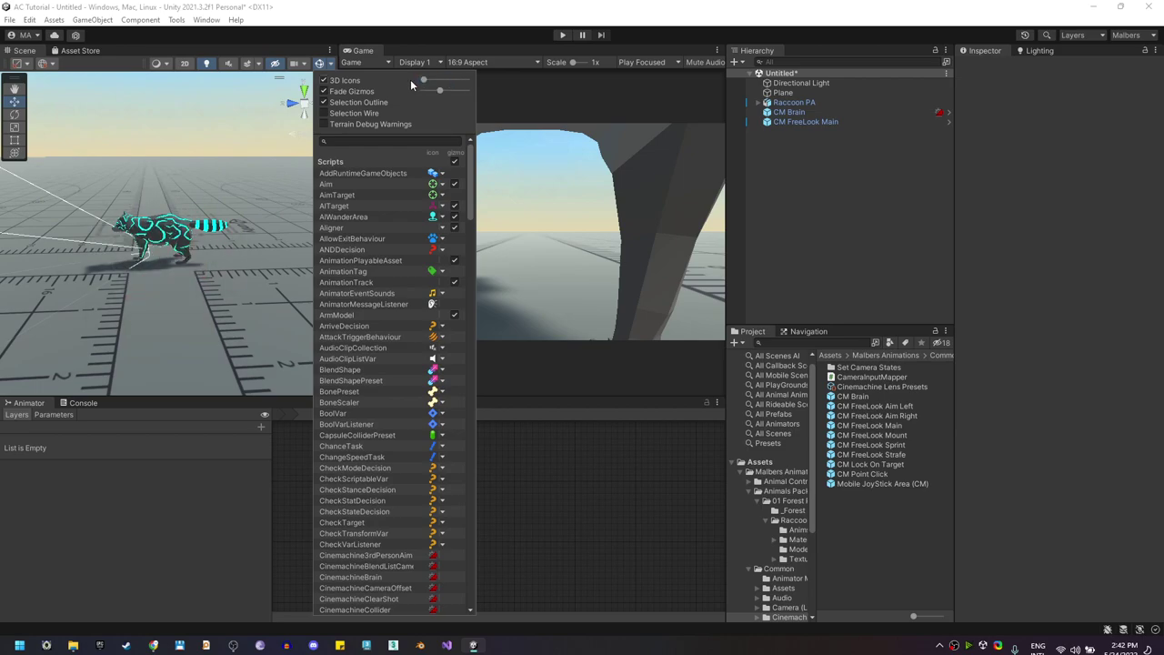
click(226, 154)
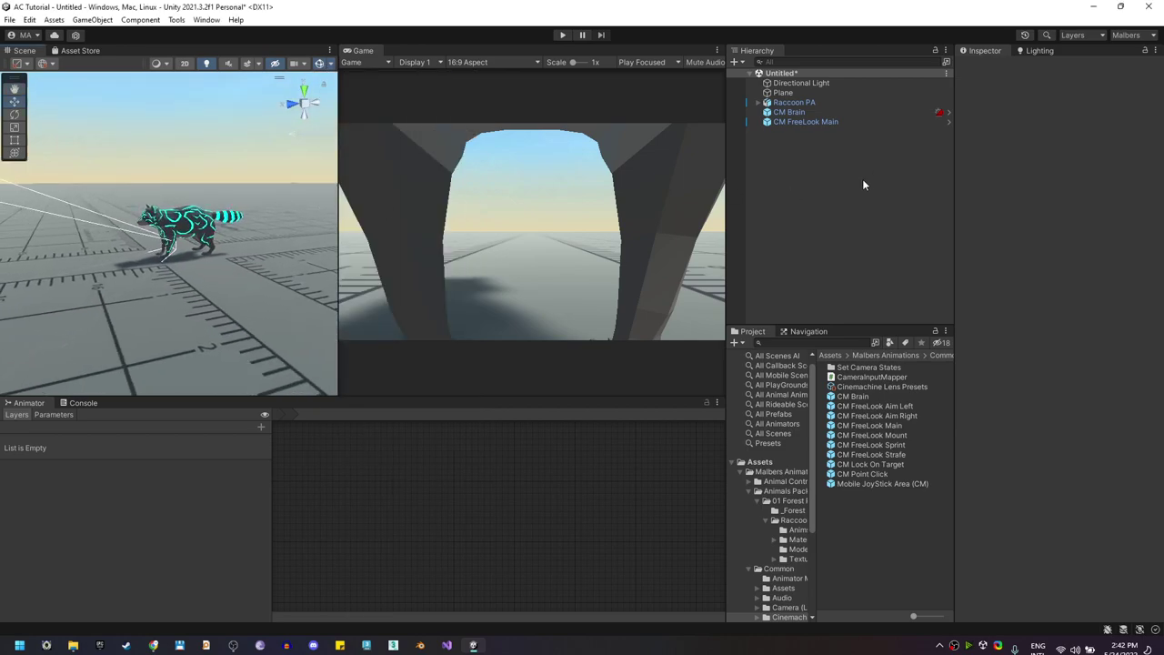
Unpack Raccoon PA from its prefab and widen the Inspector
click(814, 103)
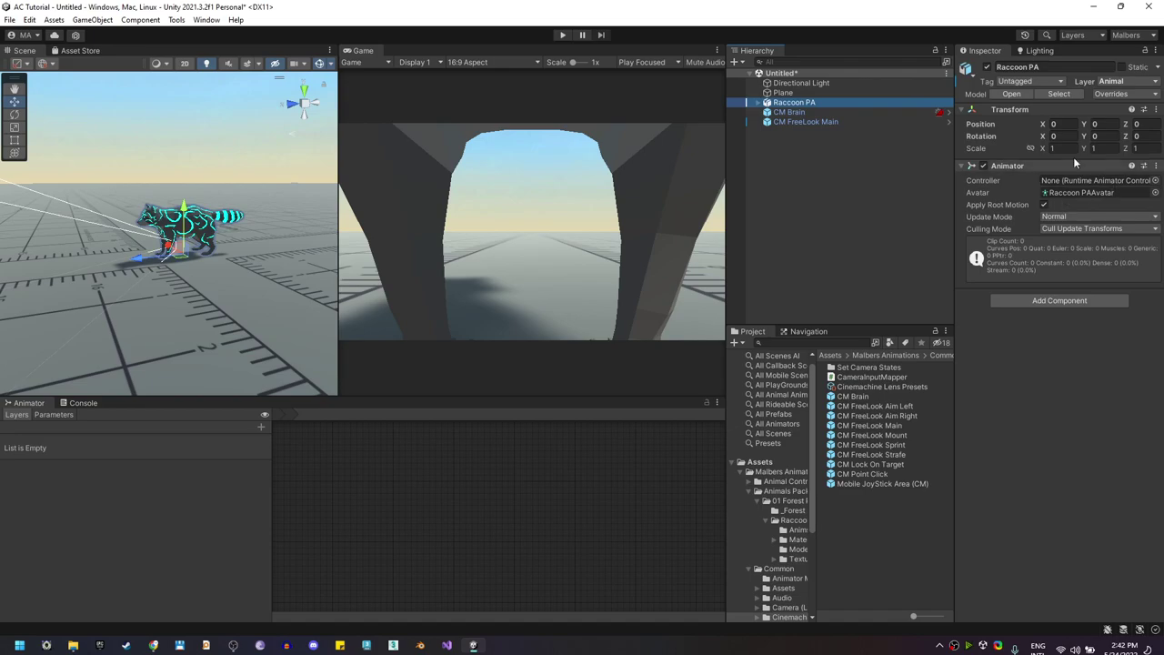
right_click(812, 102)
mouse_move(882, 251)
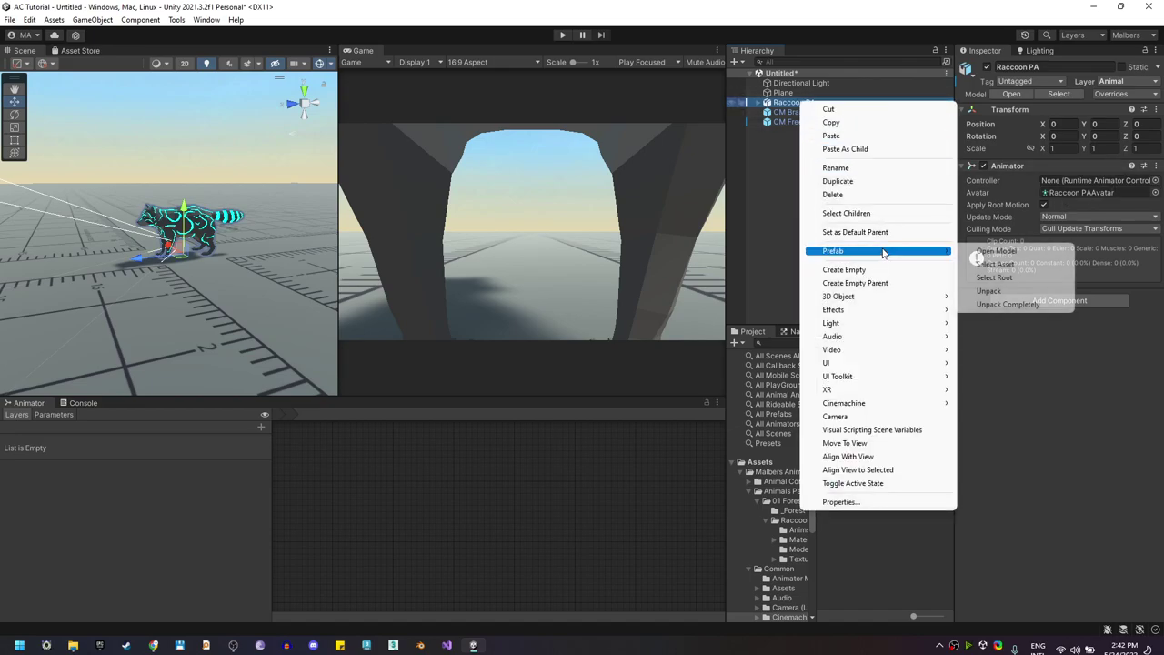
click(1008, 305)
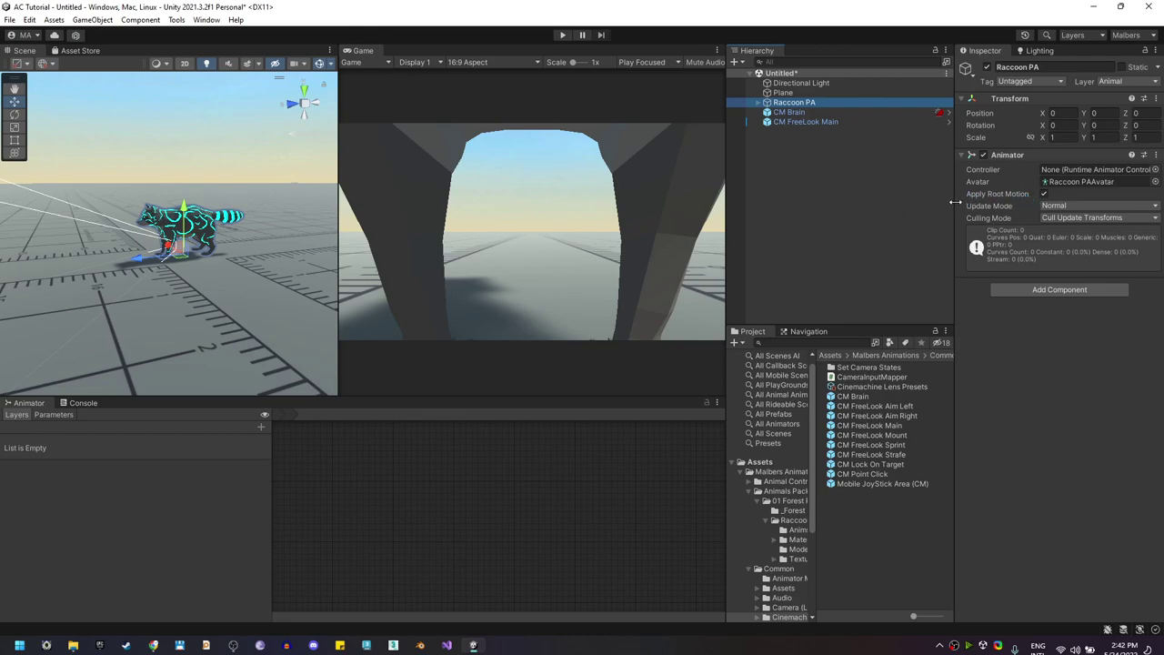
drag(955, 202, 909, 201)
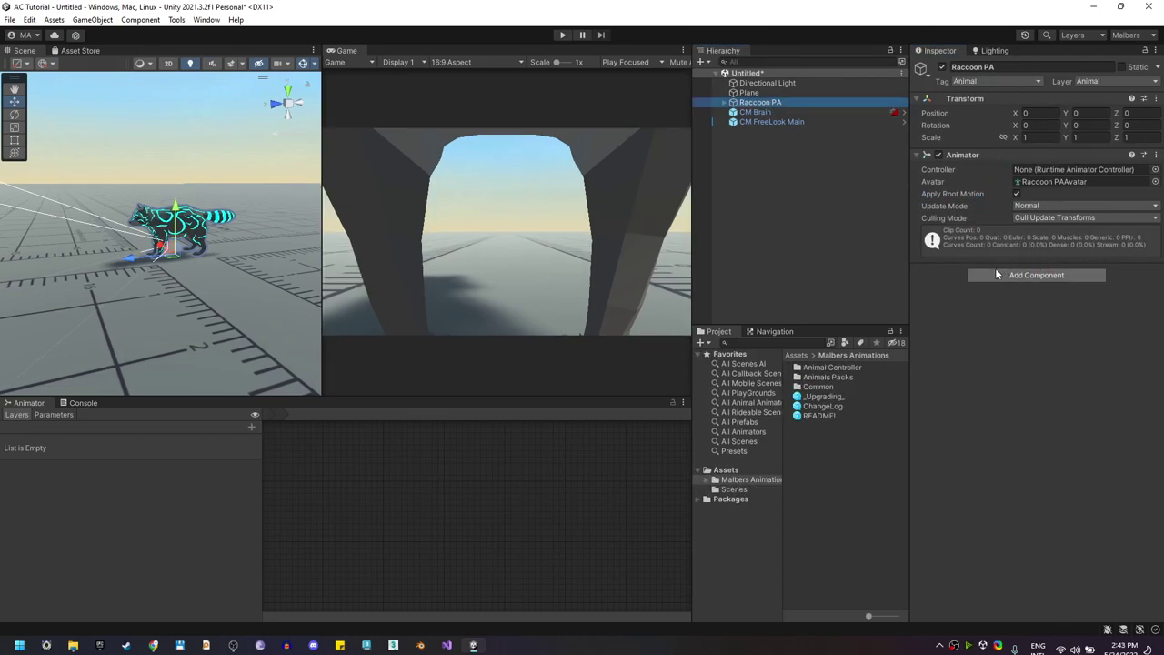
Add the Malbers Animal Controller > Animal component to Raccoon PA, with Rigidbody above it
click(991, 276)
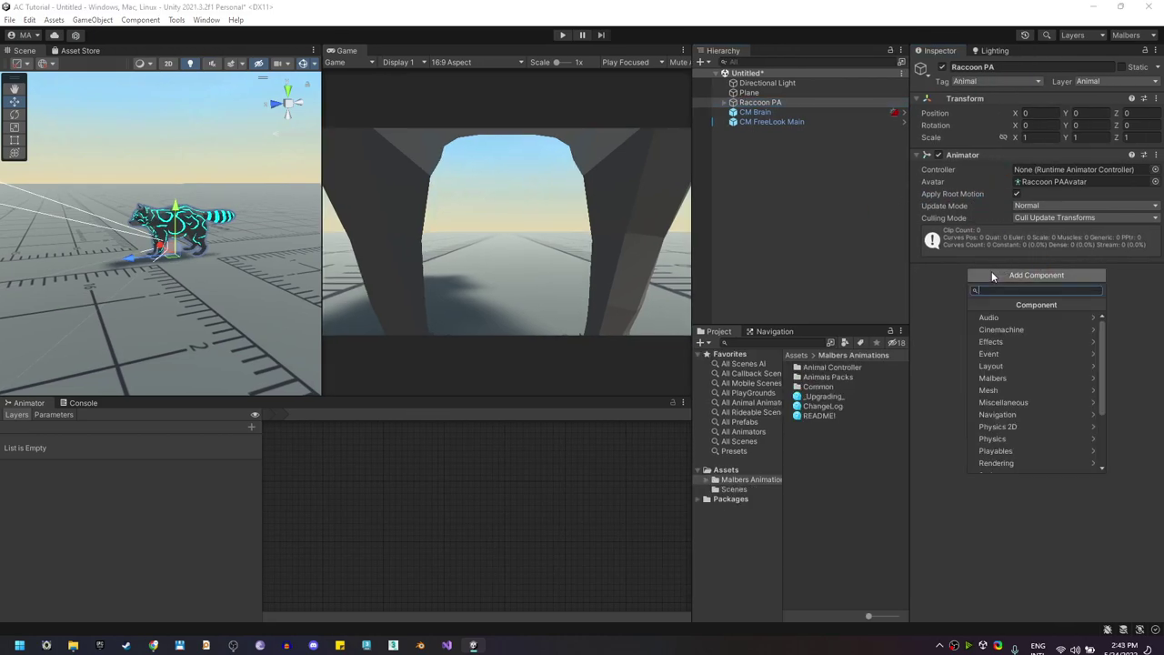
click(995, 377)
click(1007, 331)
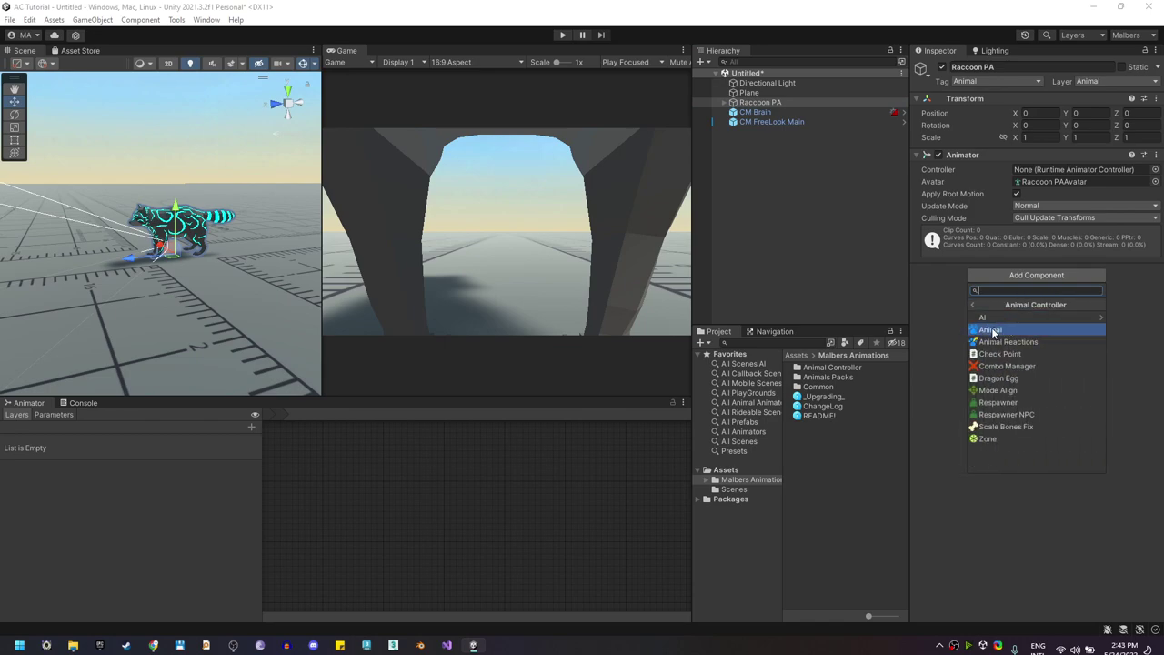
click(992, 331)
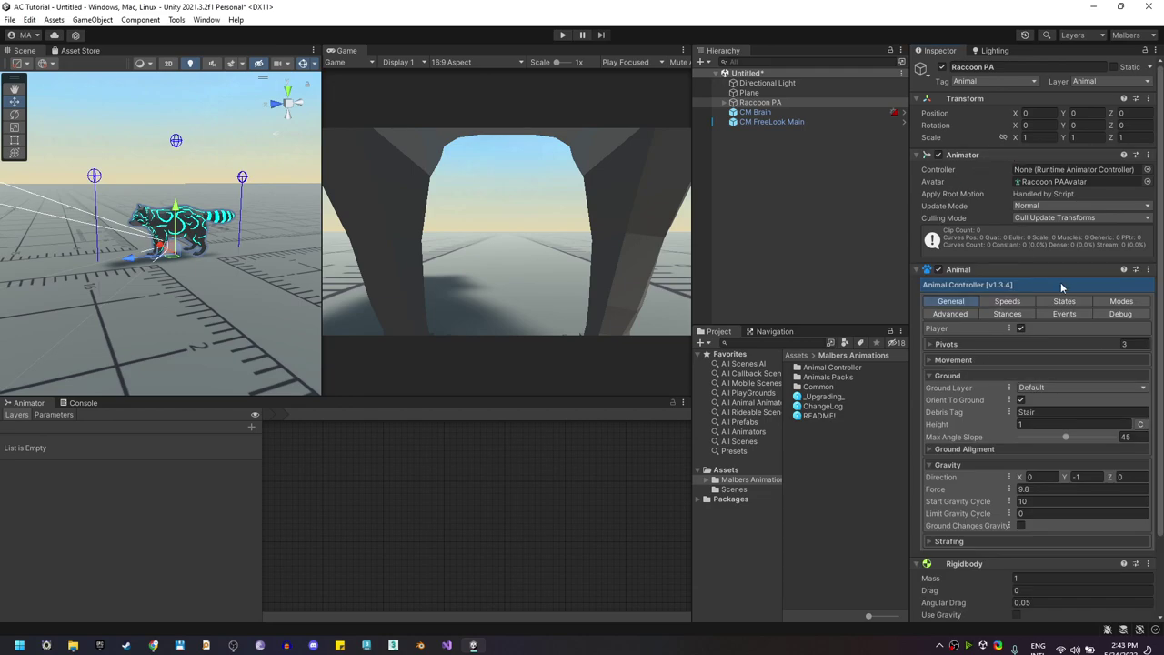
scroll(918, 278, down, 1)
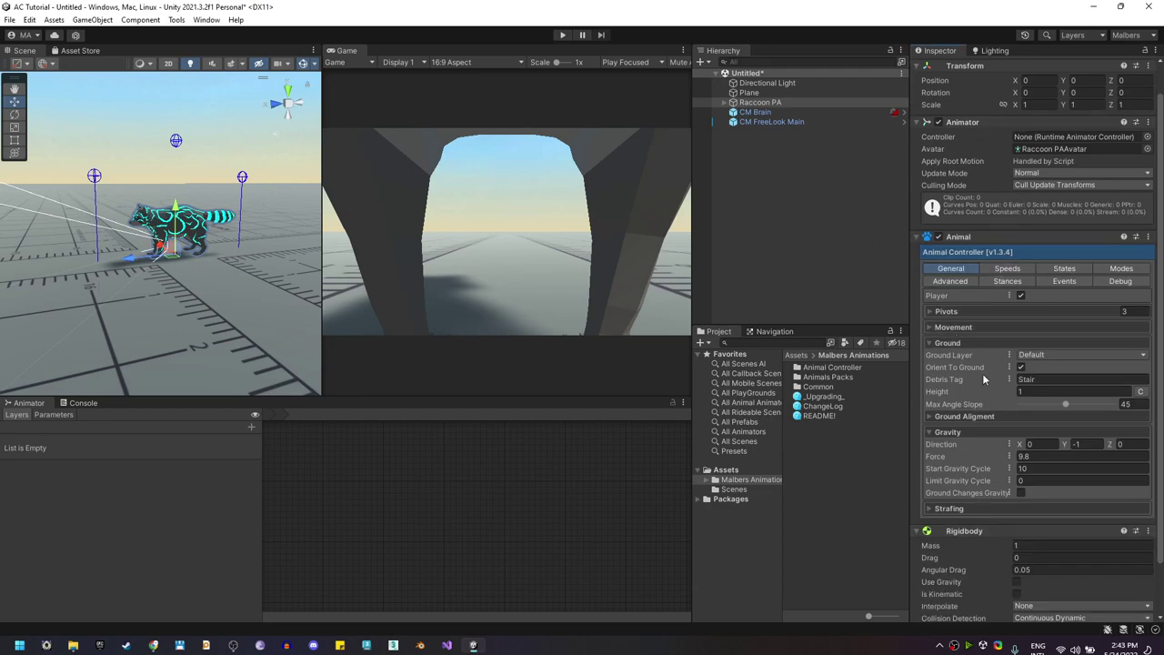
drag(964, 531, 985, 234)
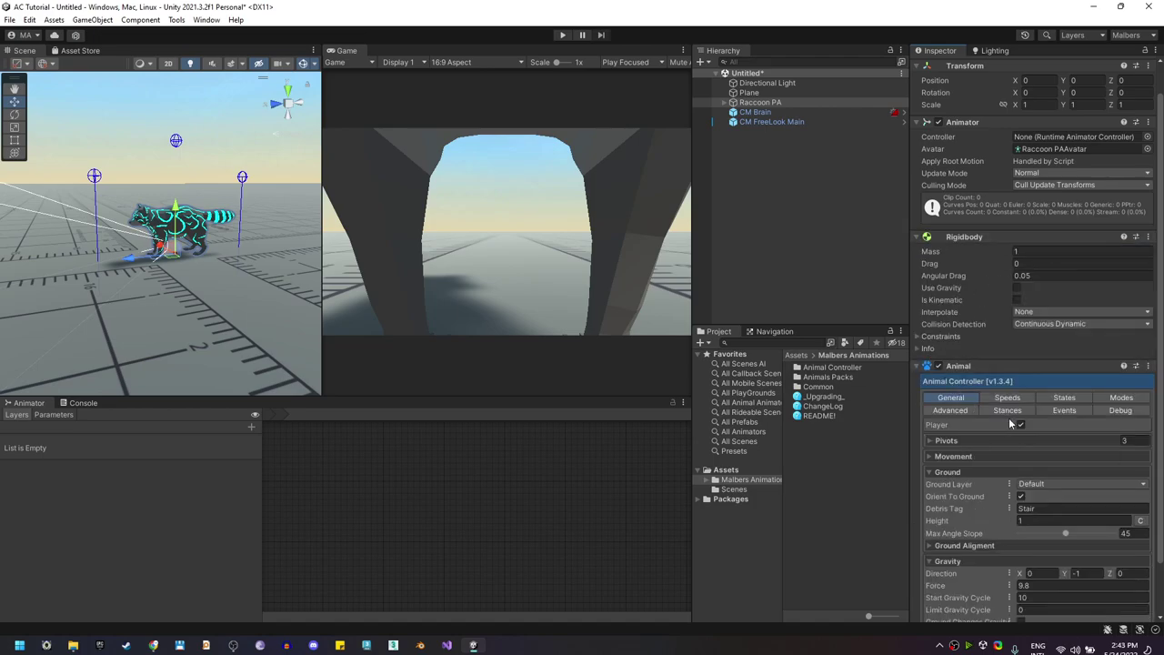
Expand the Animal's Hip, Chest and Water pivots and show the Hip pivot's move handle
scroll(1011, 428, down, 2)
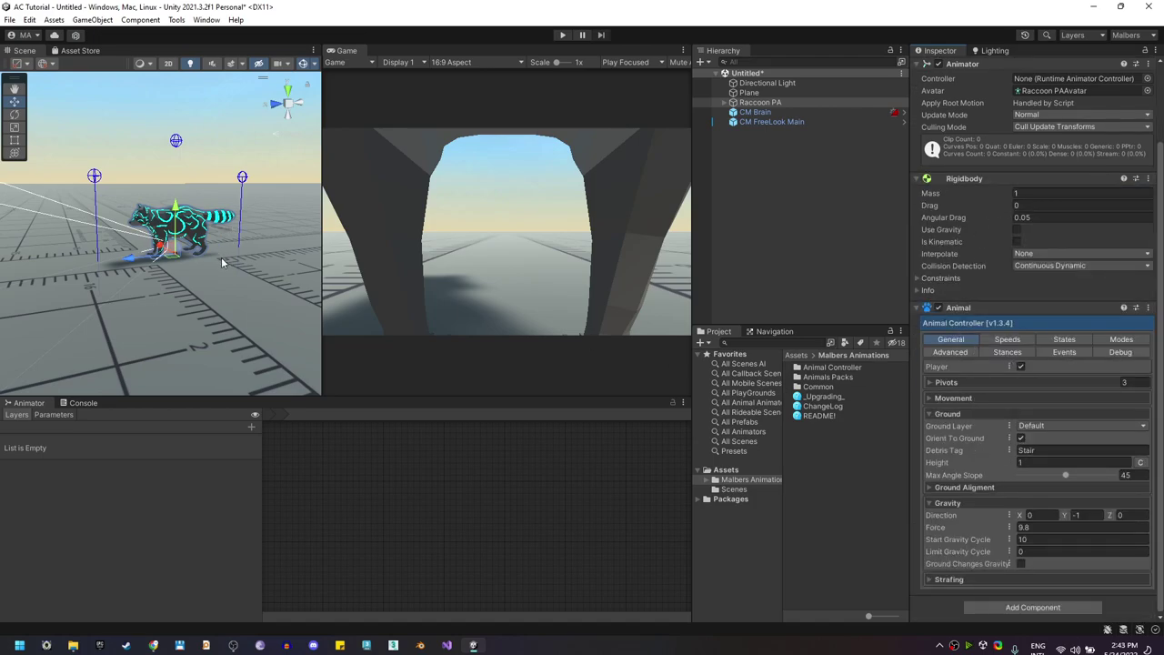
middle_drag(221, 263, 201, 223)
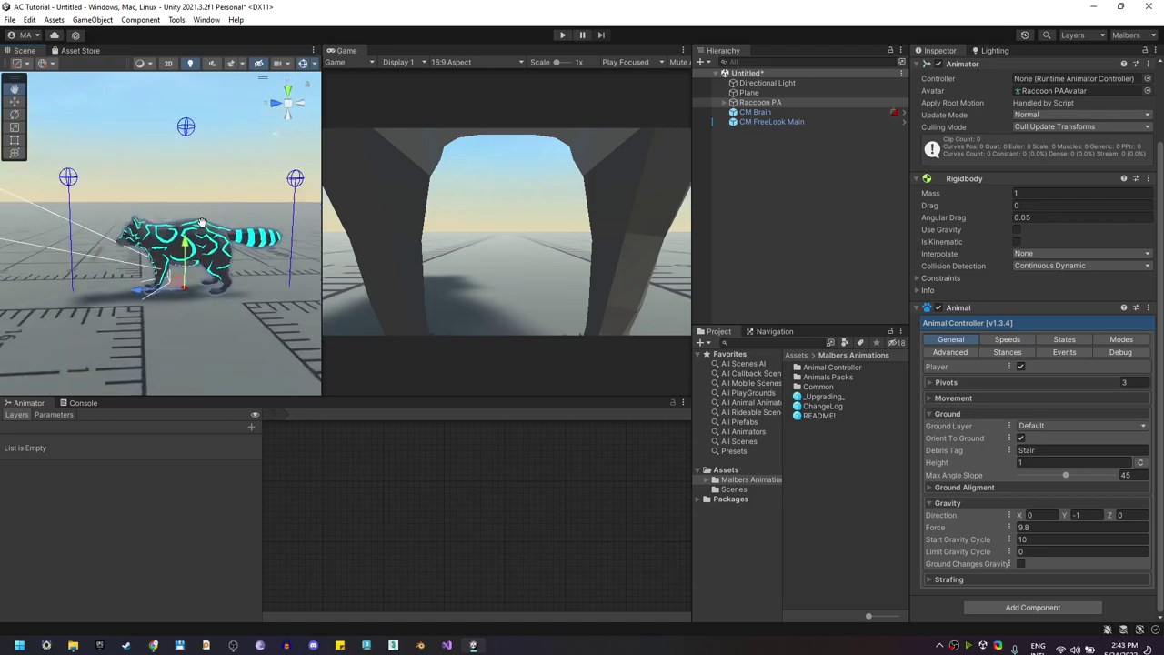
alt+drag(202, 222, 391, 249)
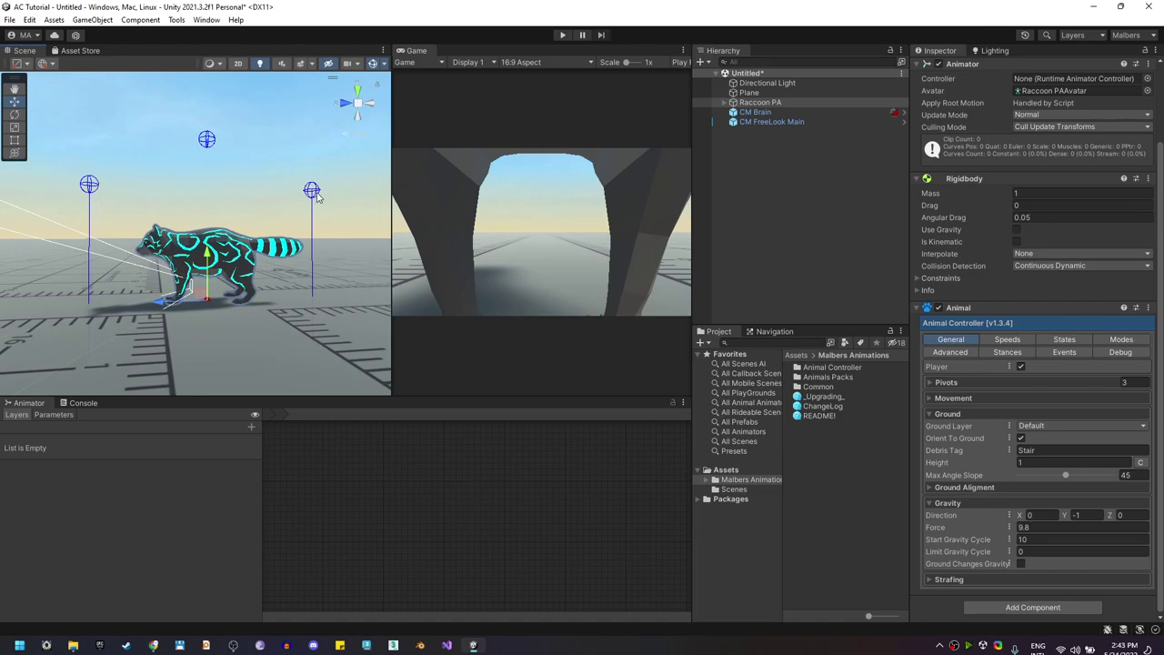
click(946, 382)
scroll(1073, 346, down, 2)
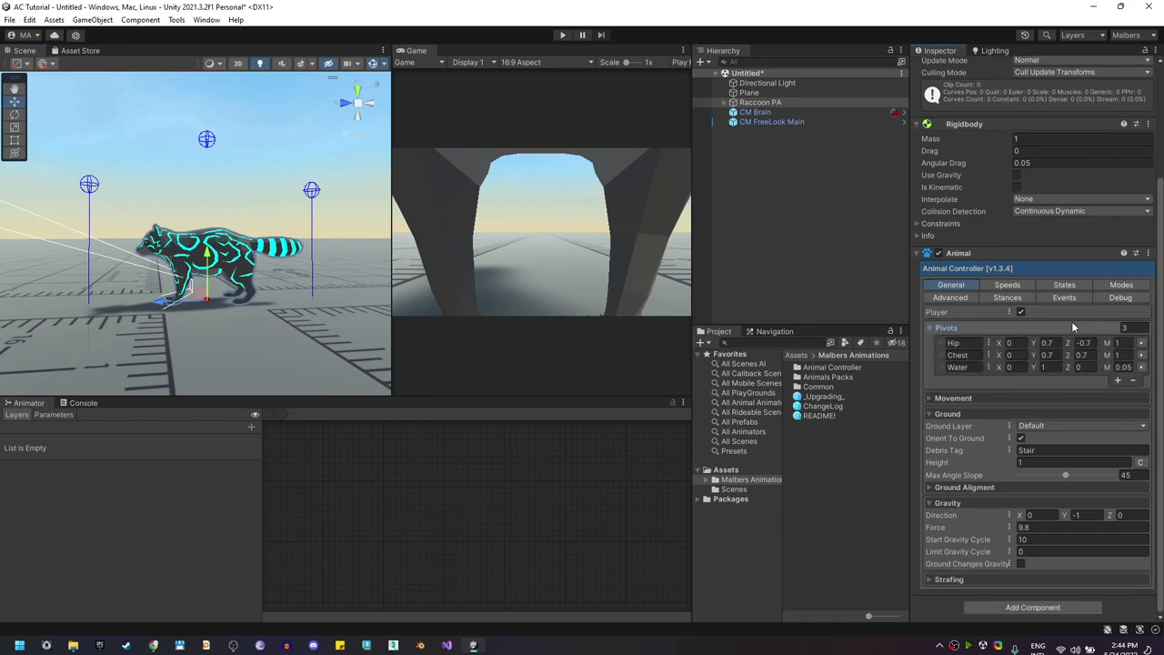
click(1141, 343)
Drag the Hip pivot down onto the raccoon's body
drag(303, 207, 225, 267)
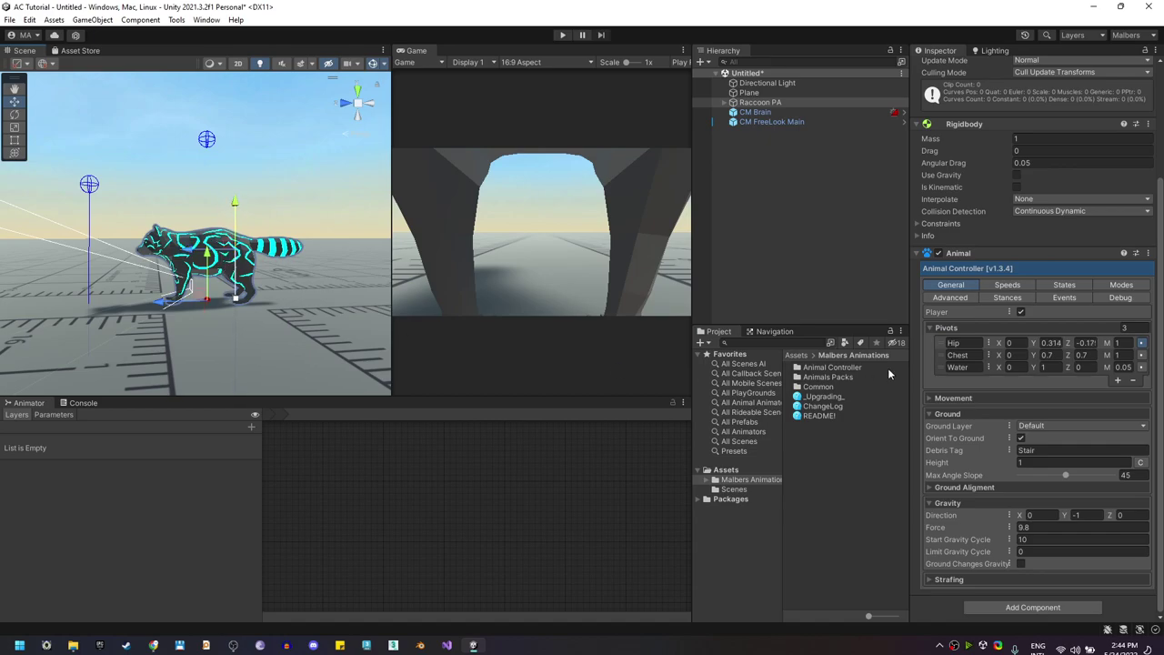
right_drag(236, 314, 212, 146)
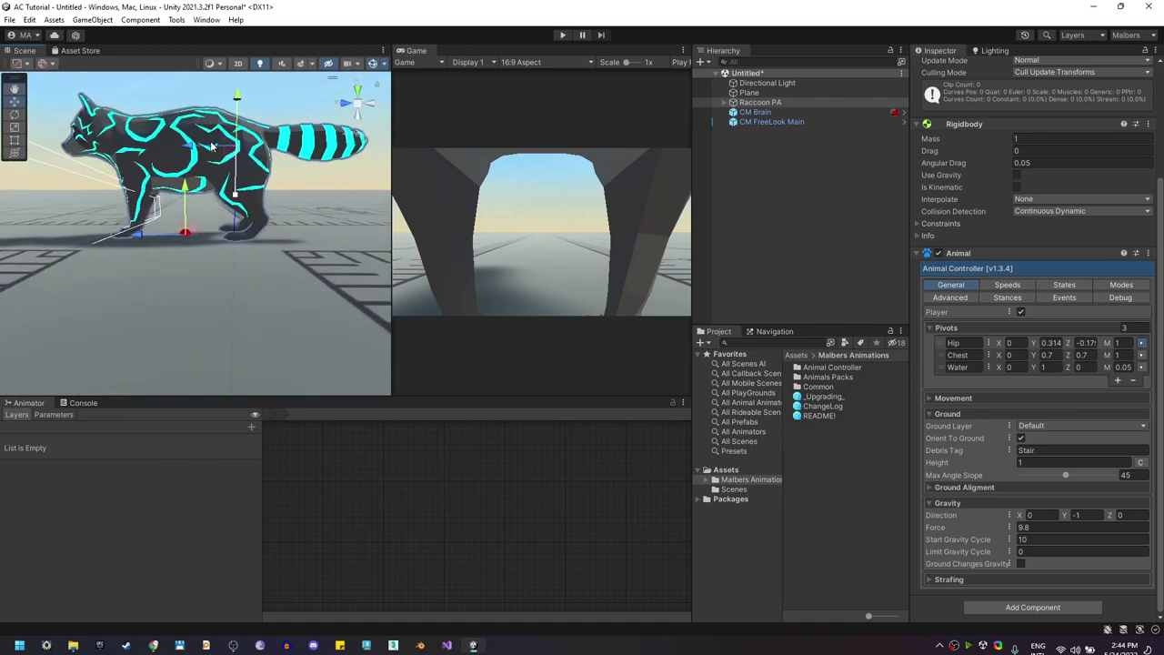
drag(203, 148, 198, 156)
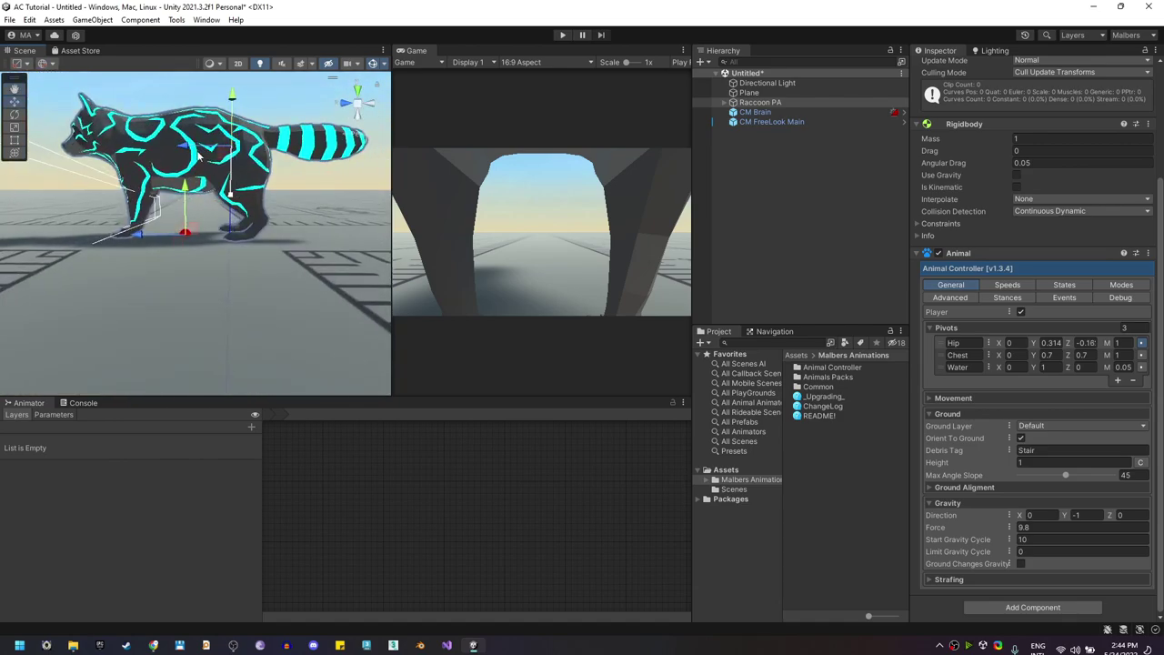
Move the Chest pivot onto the raccoon's chest, forward to about Z 0.17
click(1141, 355)
right_drag(204, 210, 163, 172)
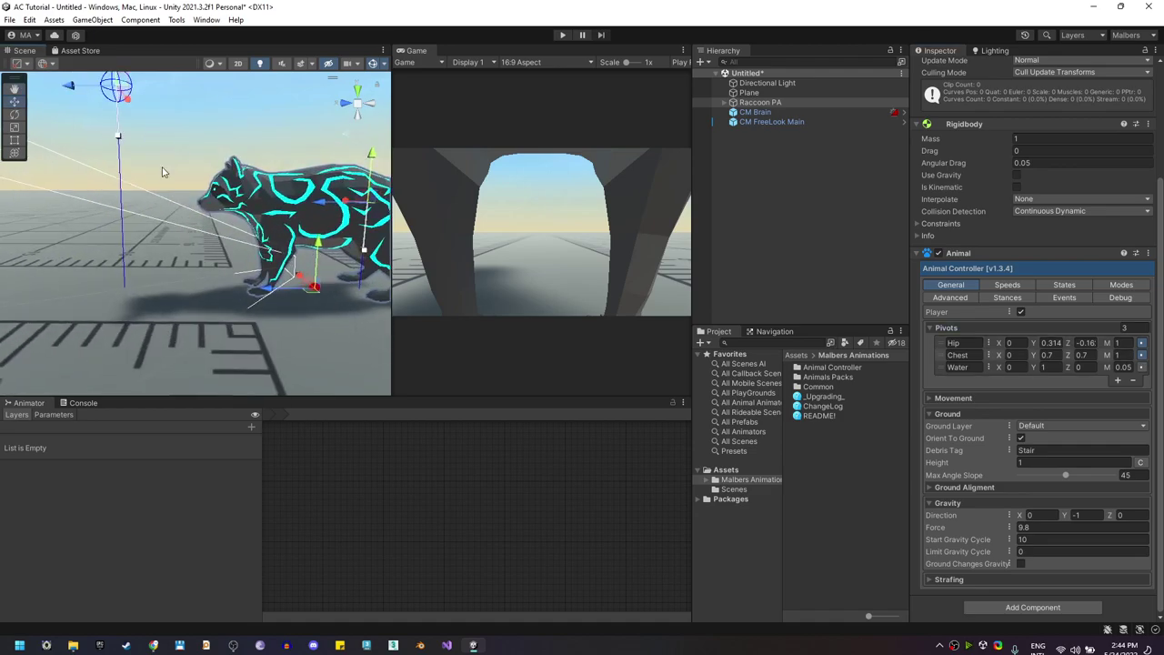
drag(117, 88, 291, 212)
right_drag(291, 212, 168, 187)
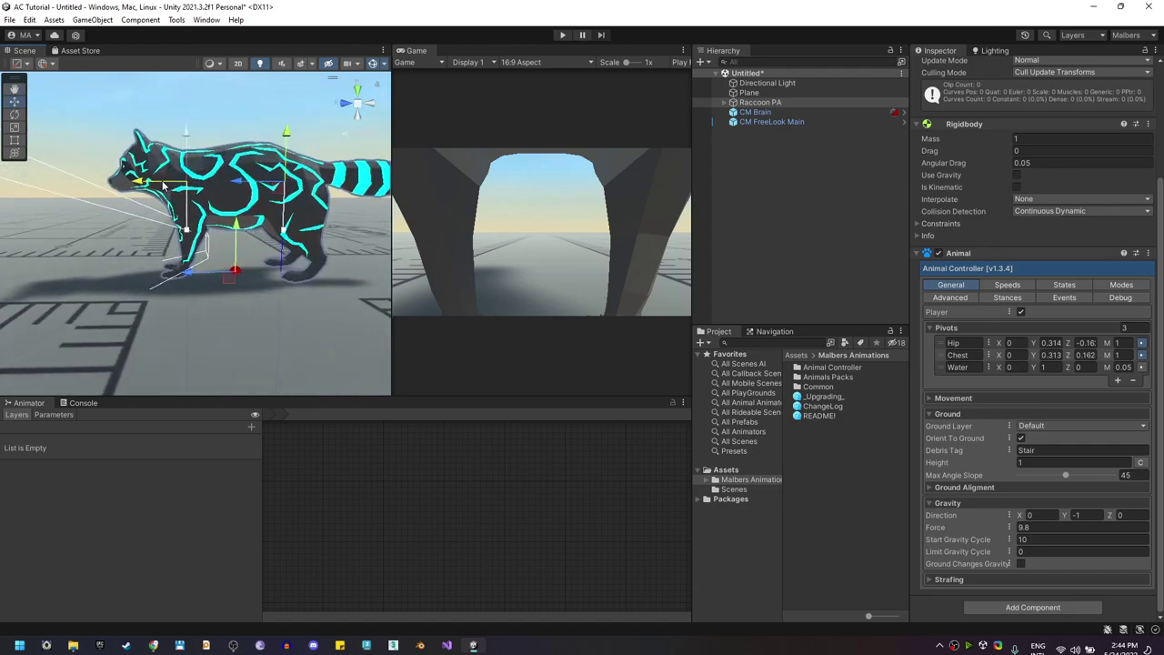
drag(164, 186, 160, 186)
click(1141, 355)
click(1141, 343)
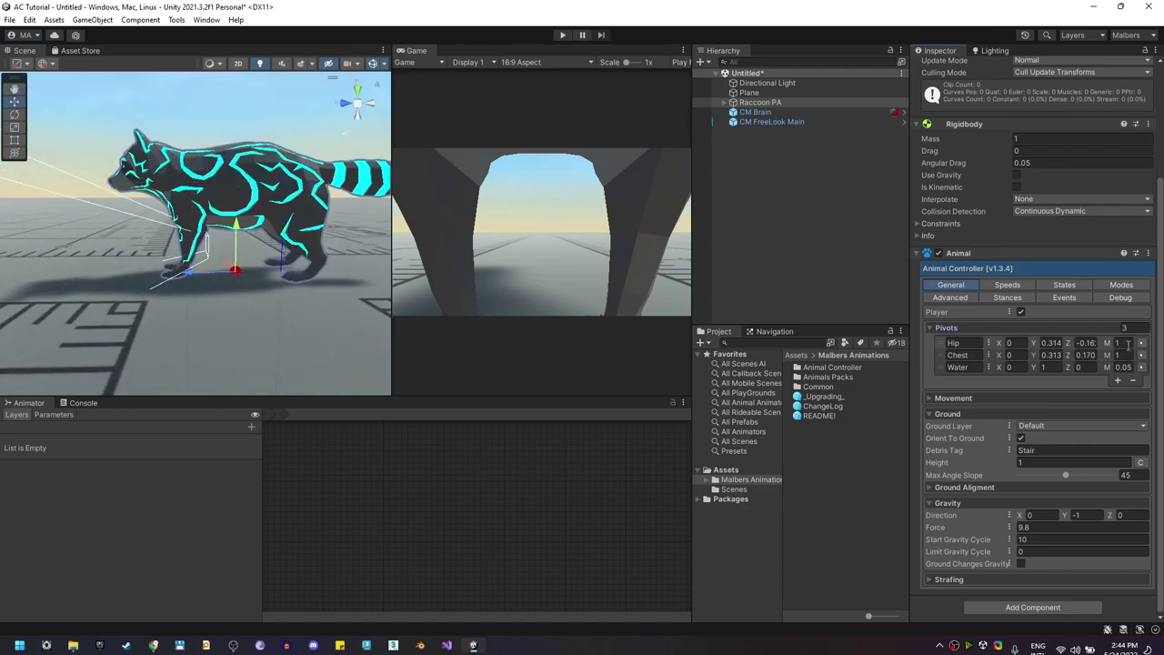
Set the Hip pivot's Y value to 0.31
drag(909, 352, 829, 352)
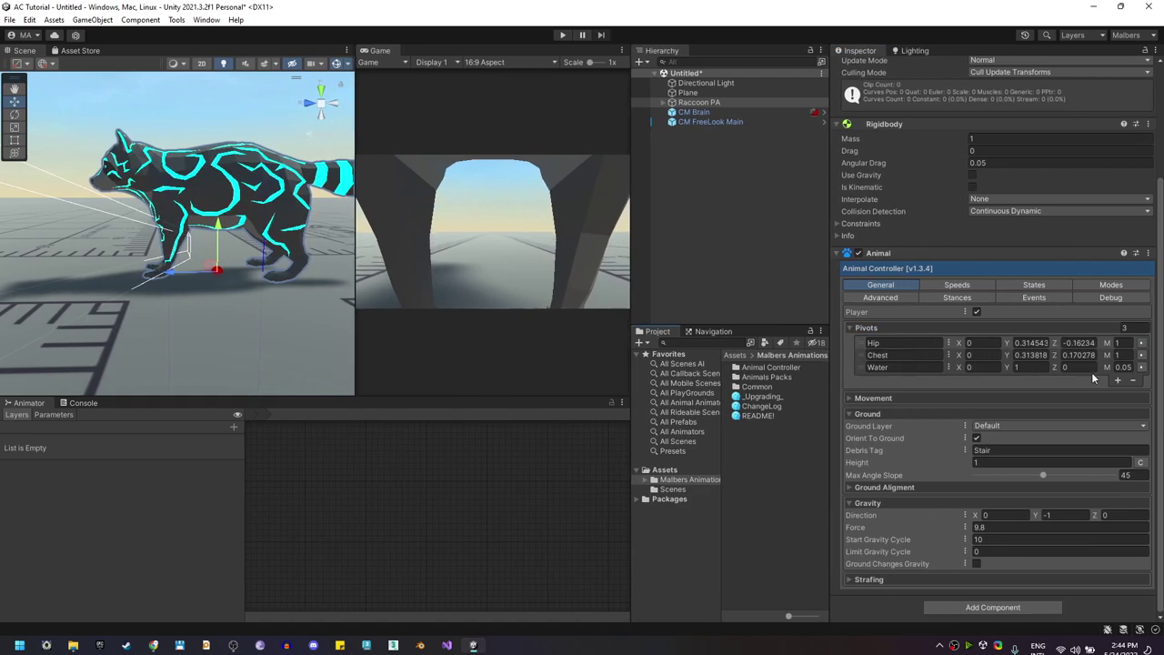
click(1027, 342)
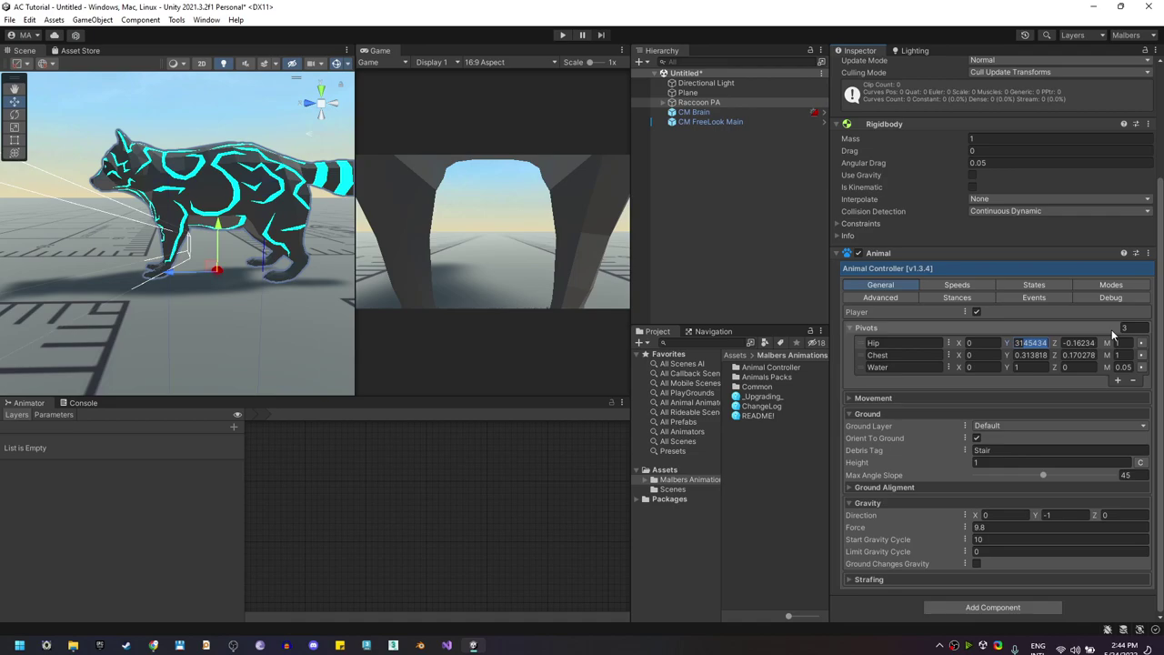
text(0.31)
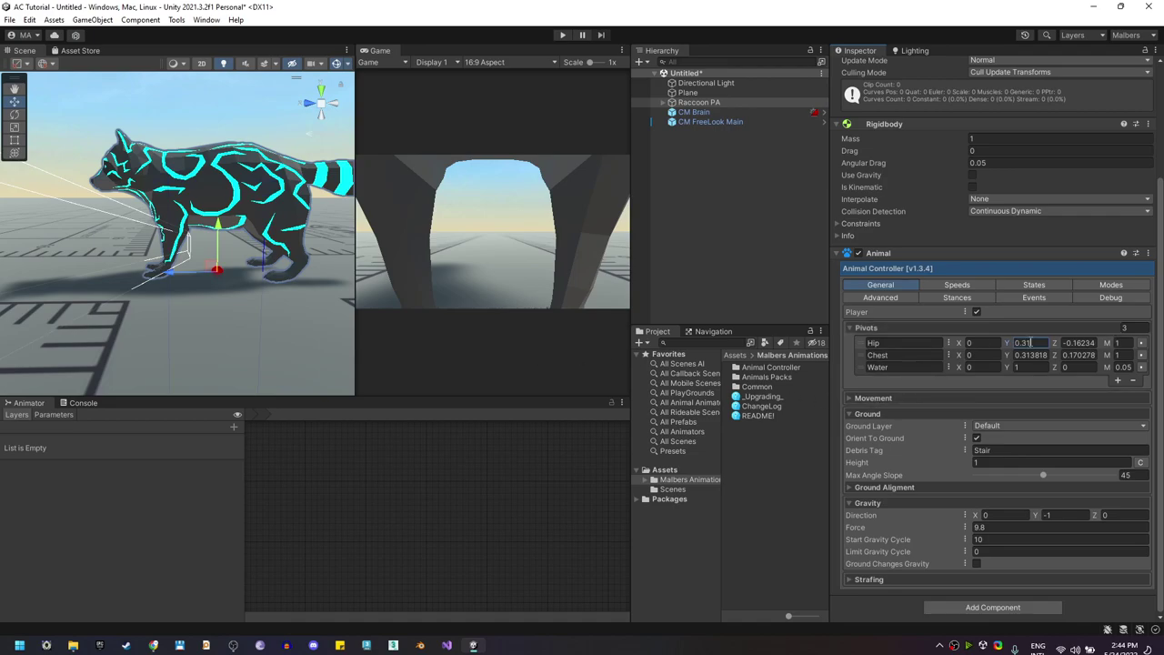
key(Return)
mouse_move(181, 227)
alt+mouse_down()
mouse_move(261, 216)
mouse_move(200, 218)
alt+mouse_up()
scroll(215, 232, down, 3)
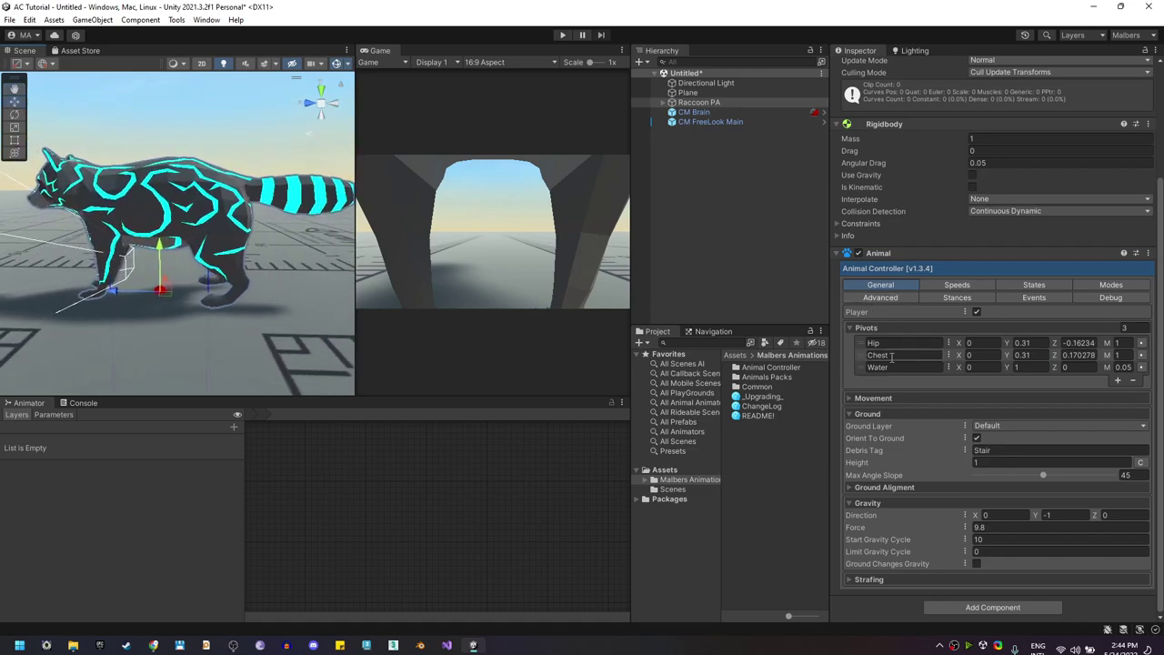
Switch the Hip and Chest pivots to colour display and make the Hip pivot orange
click(948, 343)
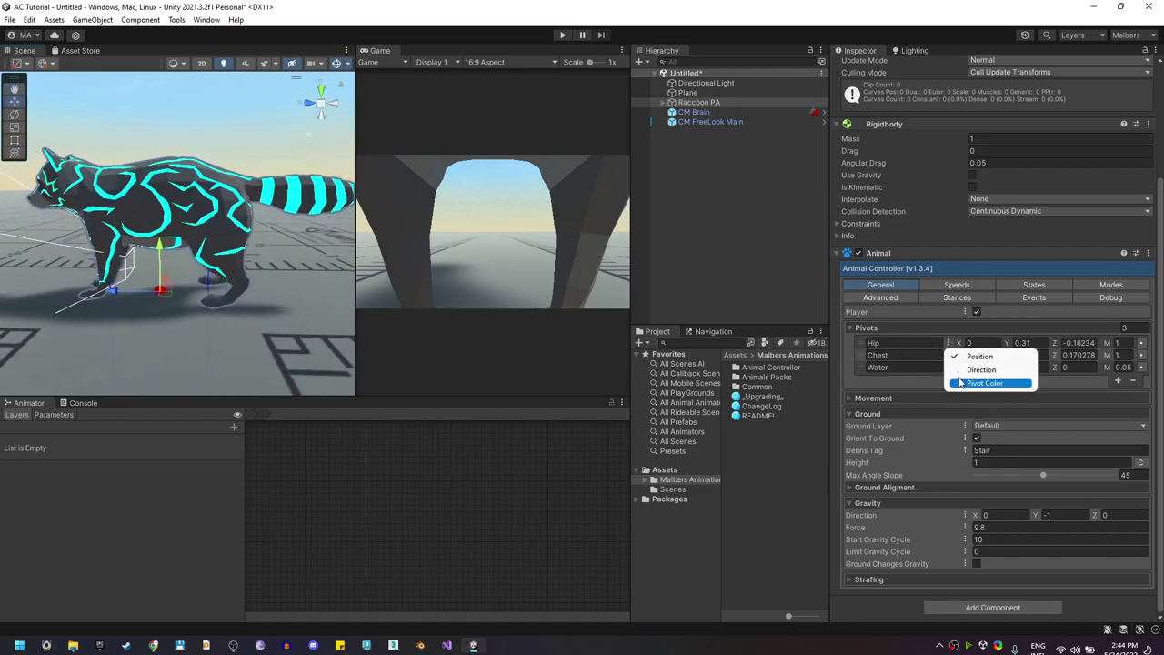
click(961, 382)
click(949, 366)
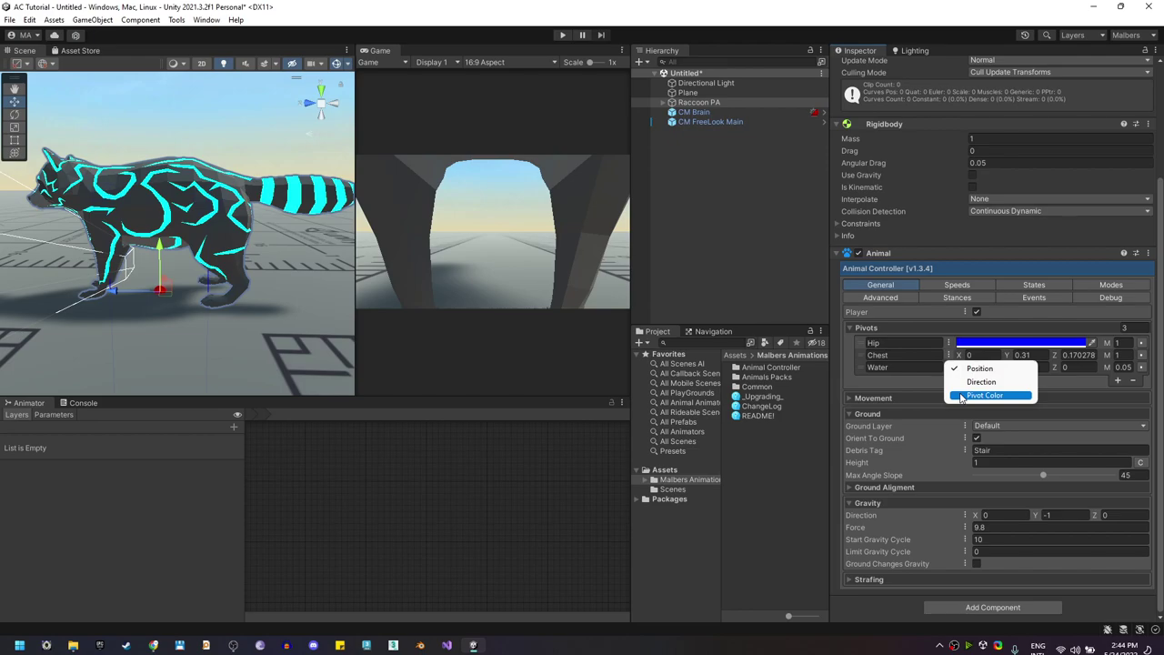
click(962, 395)
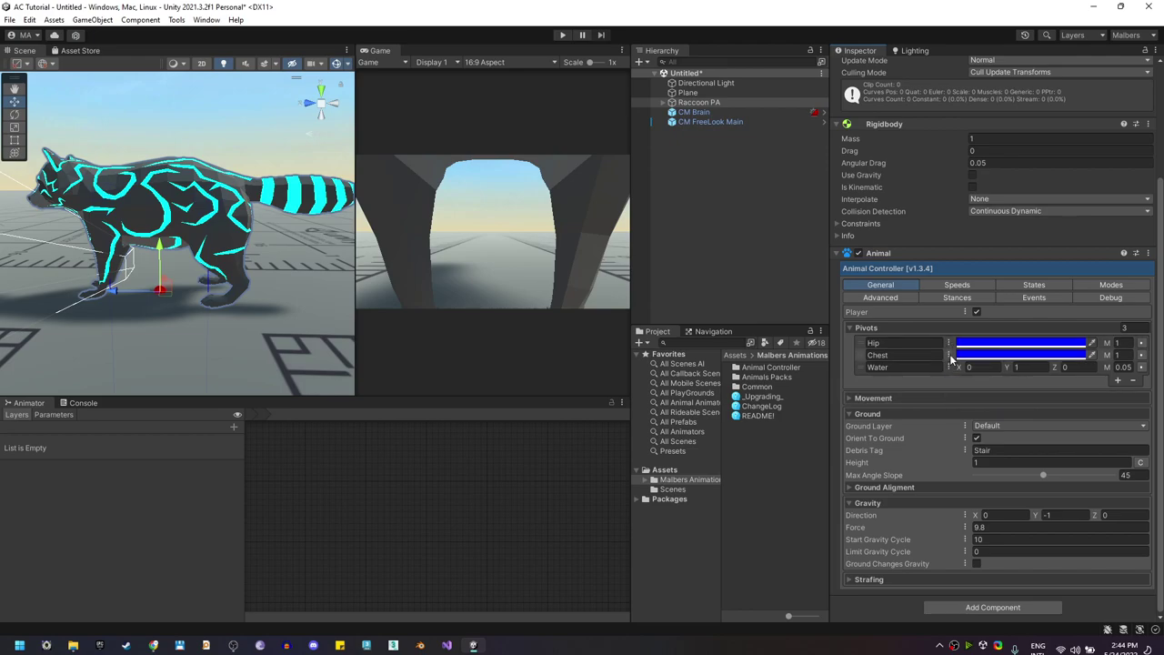
click(1018, 343)
click(1063, 420)
click(1116, 336)
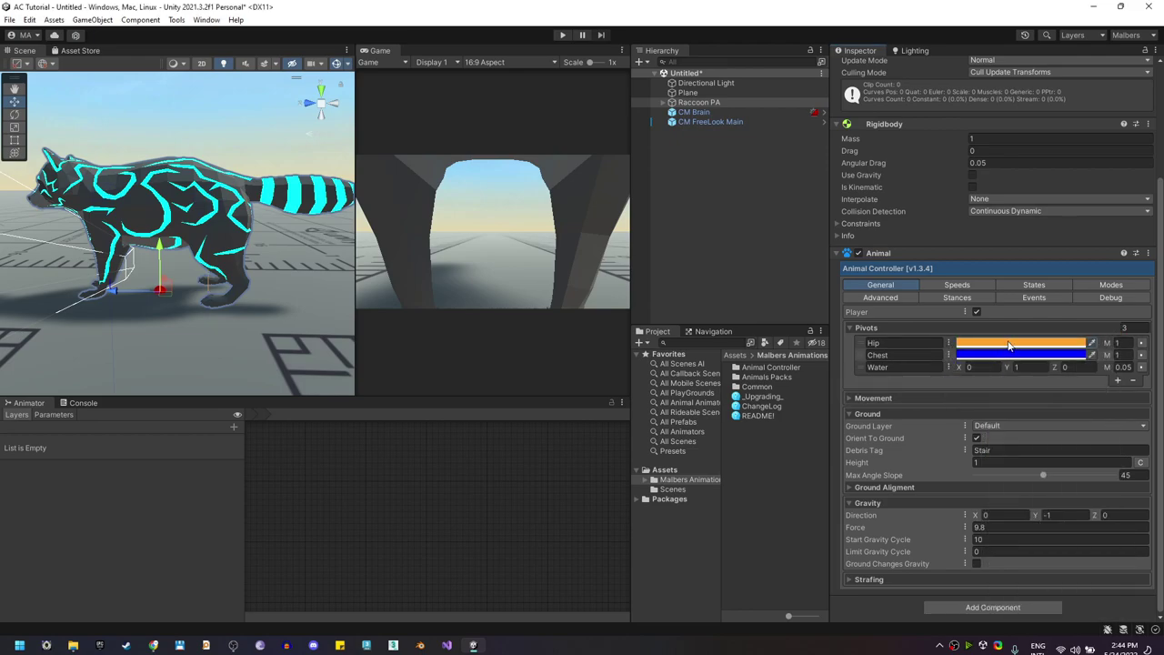
Copy the Hip pivot's orange colour onto the Chest pivot, then show positions again
right_click(1008, 345)
click(1020, 351)
right_click(1014, 355)
click(1037, 378)
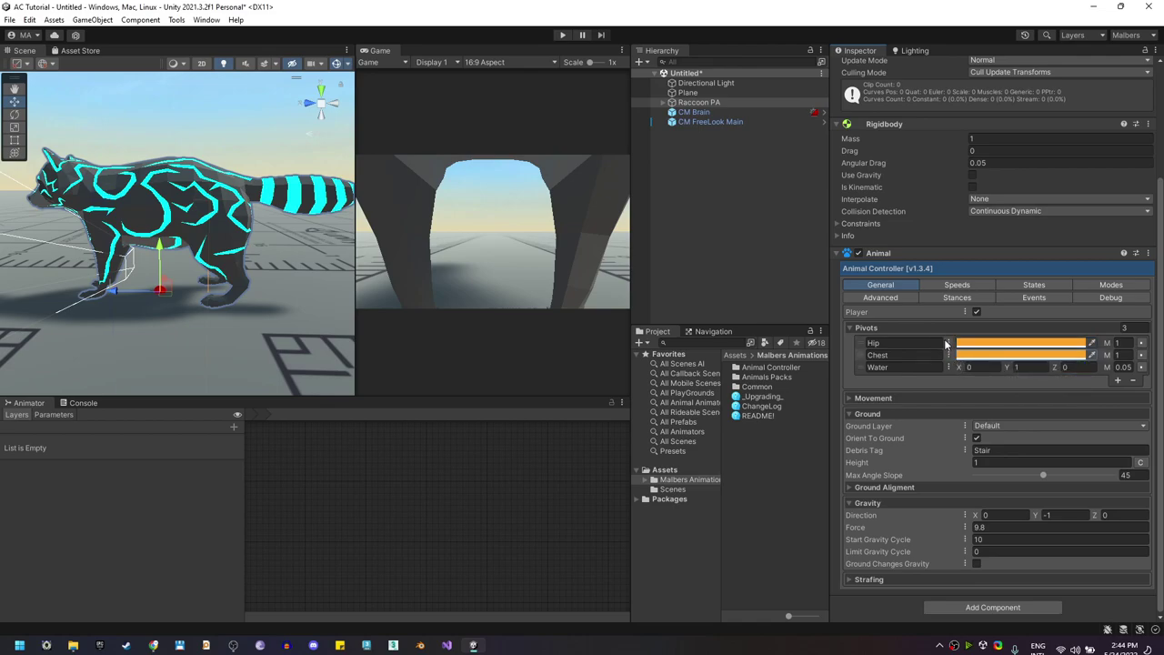
click(947, 342)
click(968, 356)
click(948, 354)
click(968, 369)
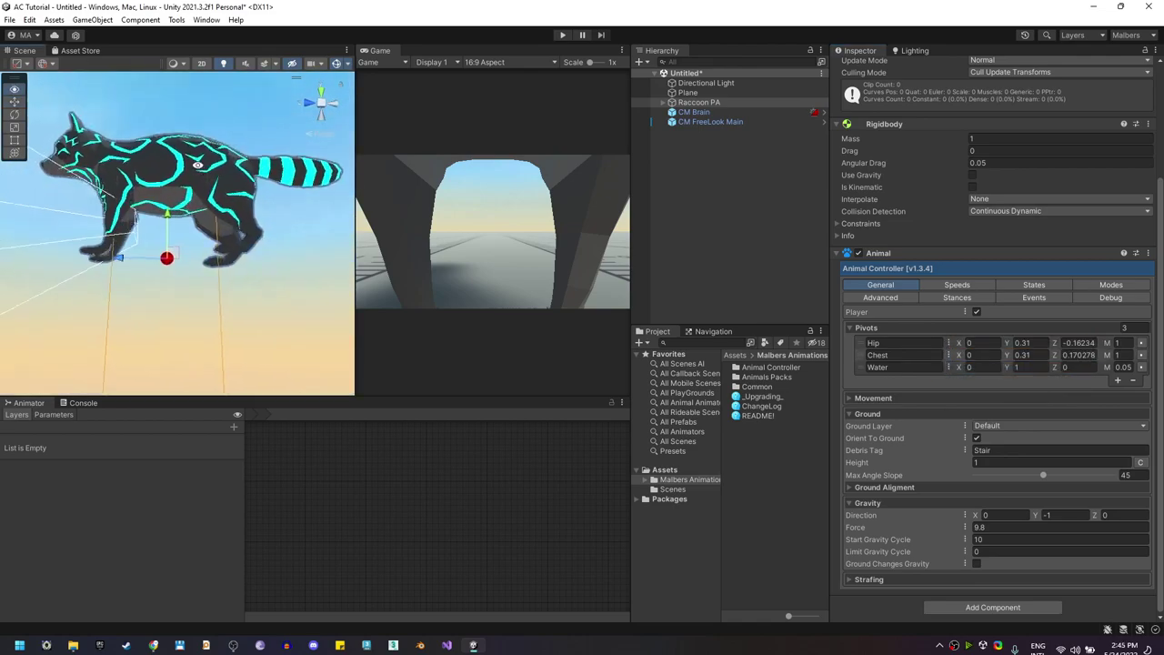
Lower the Water pivot onto the raccoon's body at about Y 0.342 and widen the Scene view
alt+drag(198, 165, 204, 223)
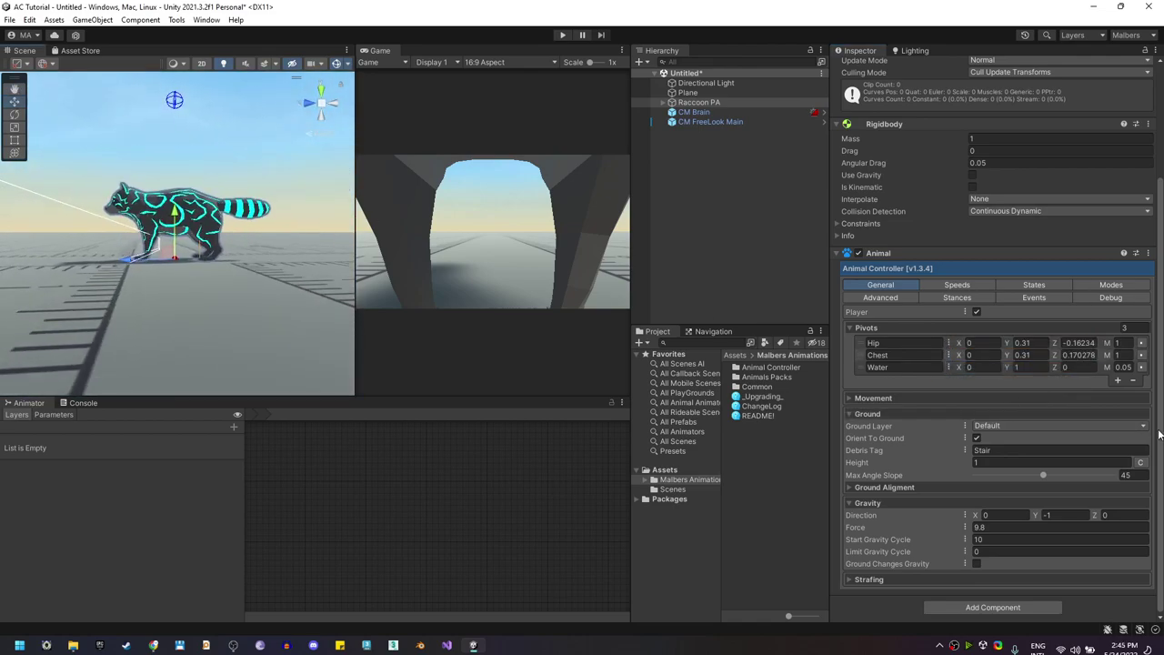
click(1141, 366)
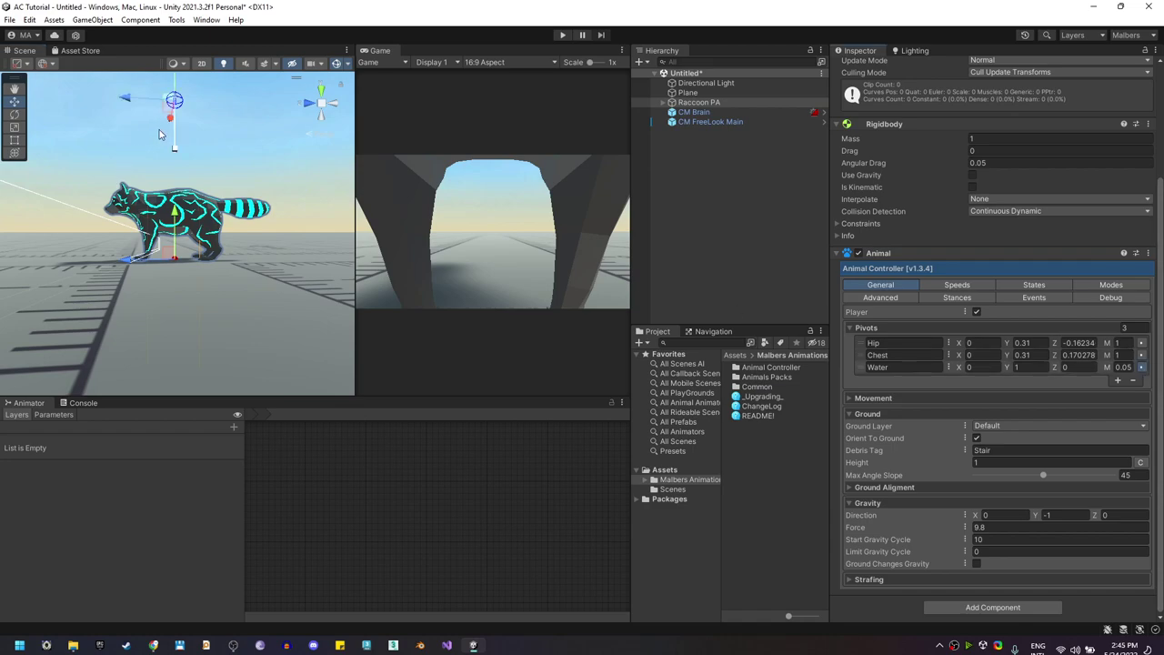
drag(175, 91, 168, 182)
alt+right_drag(168, 181, 186, 263)
alt+drag(217, 234, 346, 298)
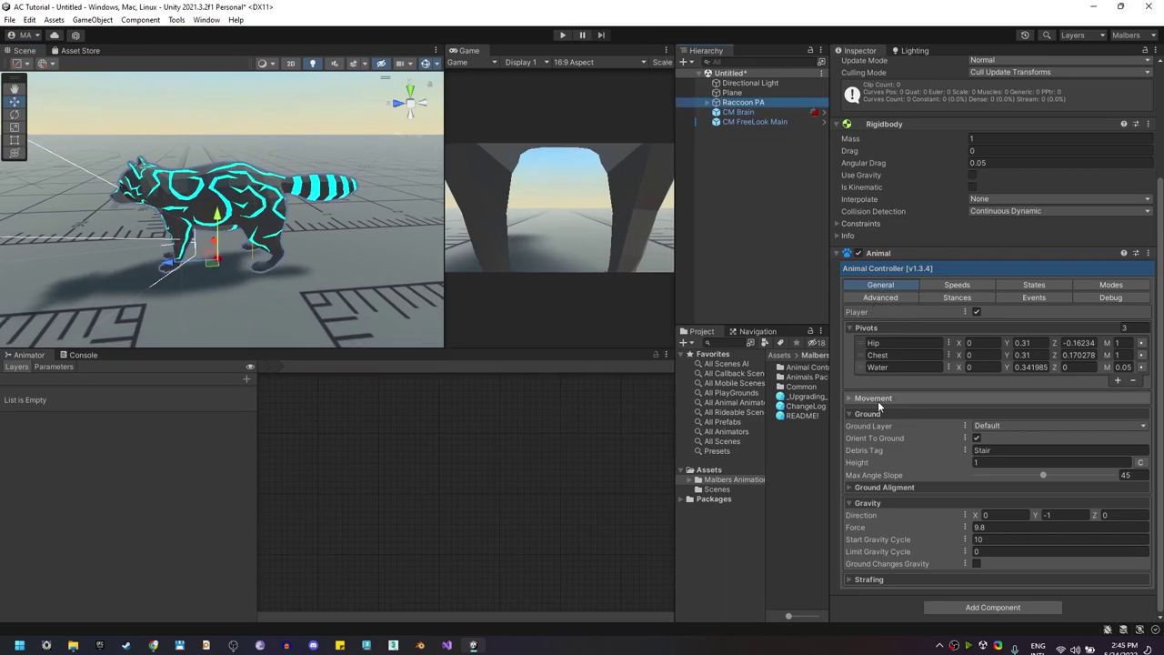
click(864, 414)
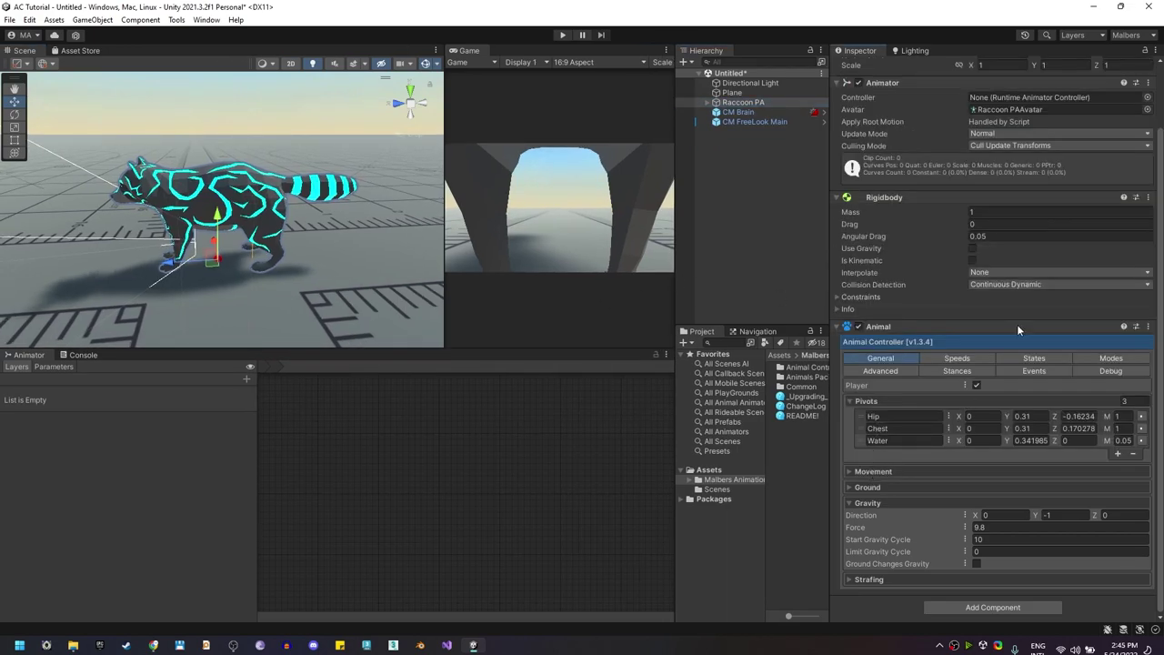
drag(828, 449, 848, 449)
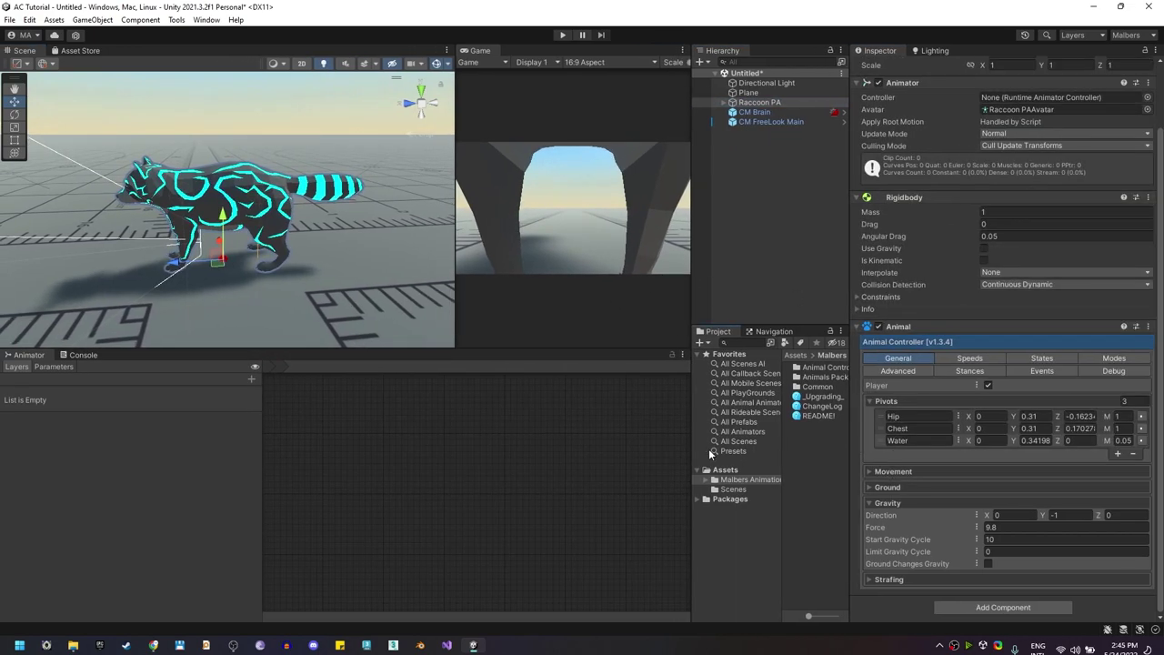
Create a new animator controller named 'Raccon AC' in the project folder
drag(692, 423, 585, 423)
right_click(707, 447)
mouse_move(764, 109)
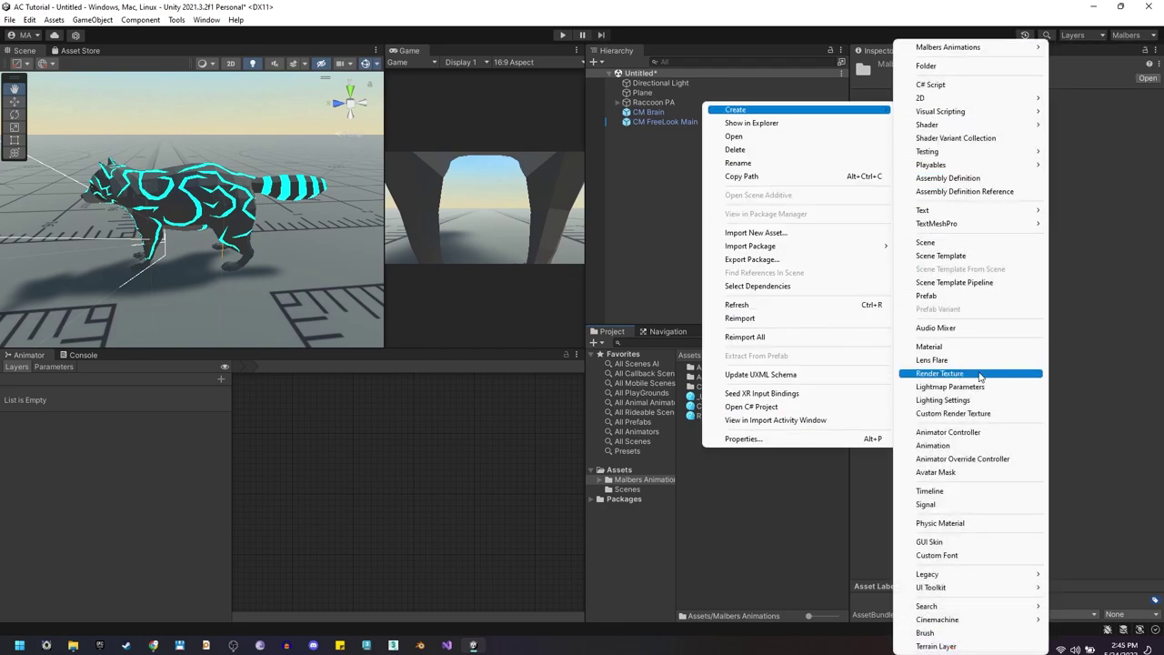
click(962, 434)
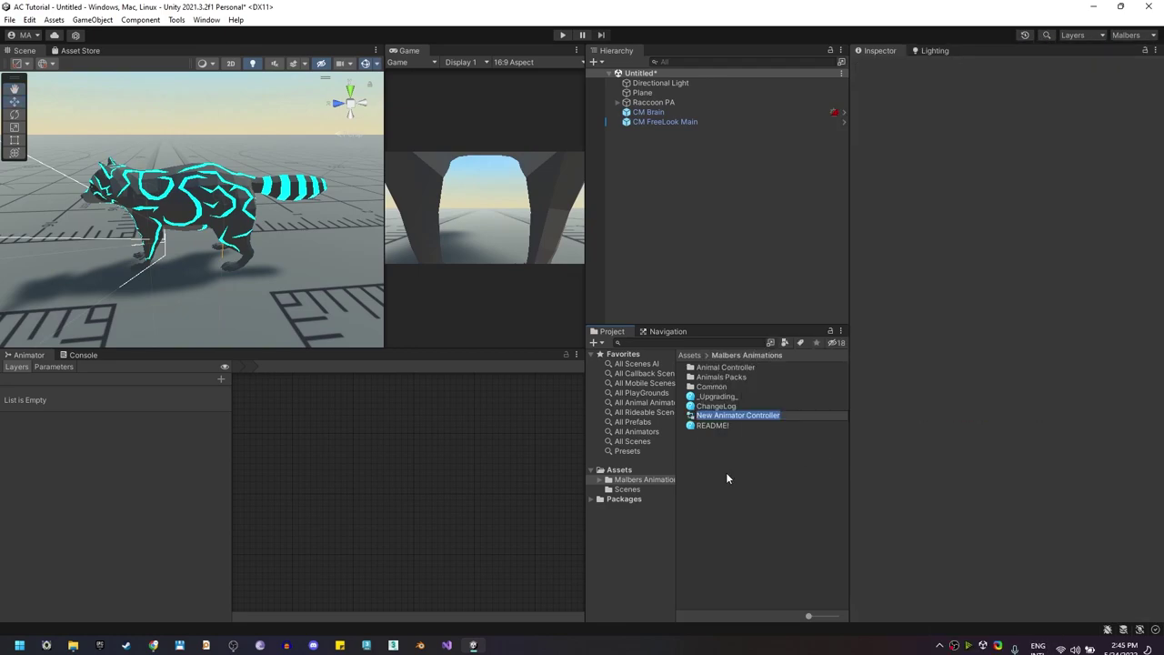
text(Rac)
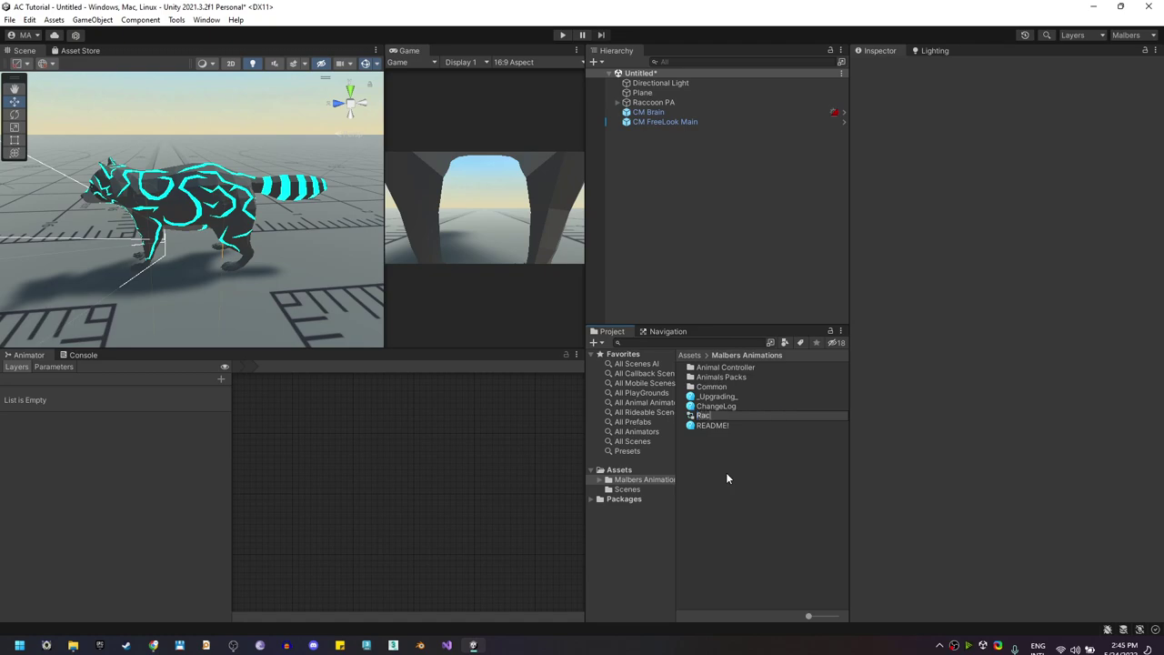
text(con AC)
key(Return)
Assign Raccon AC to Raccoon PA's Animator Controller field
click(653, 102)
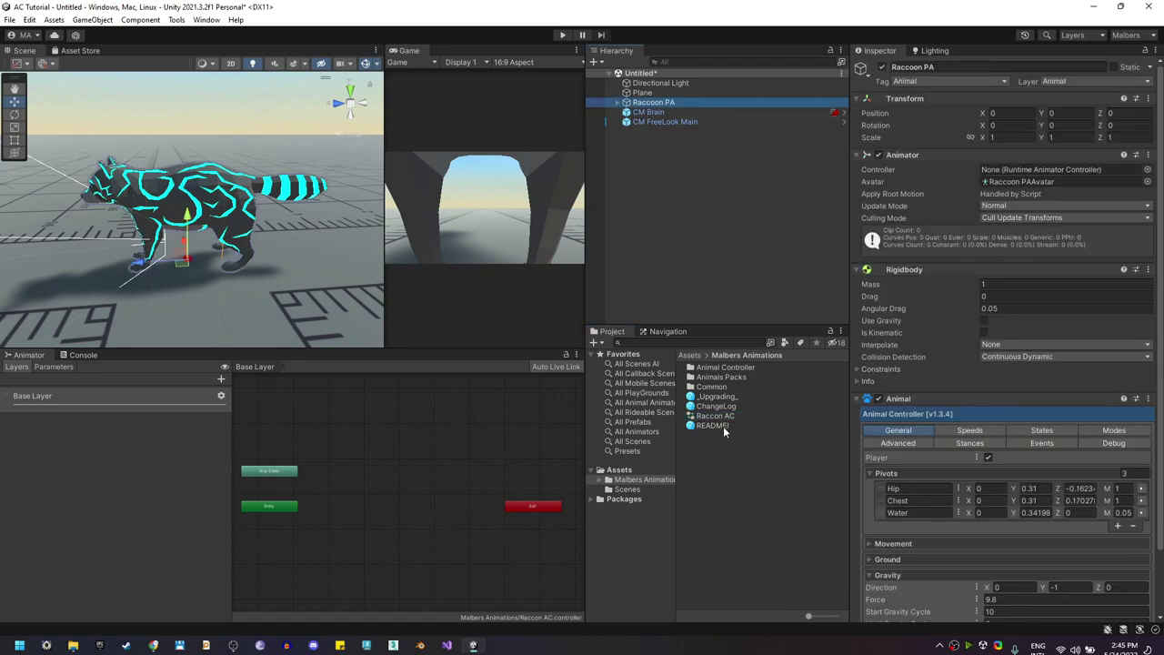
drag(718, 416, 1018, 175)
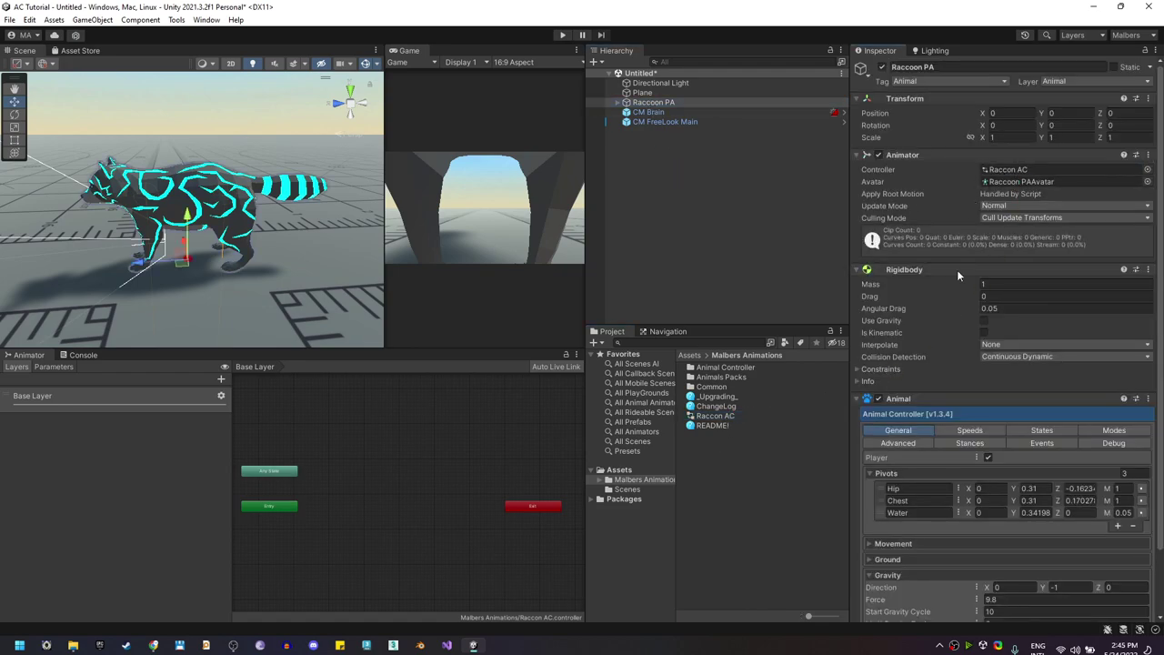
scroll(1006, 389, down, 2)
Add the Animal's required animator parameters to Raccon AC from the Advanced settings
click(897, 377)
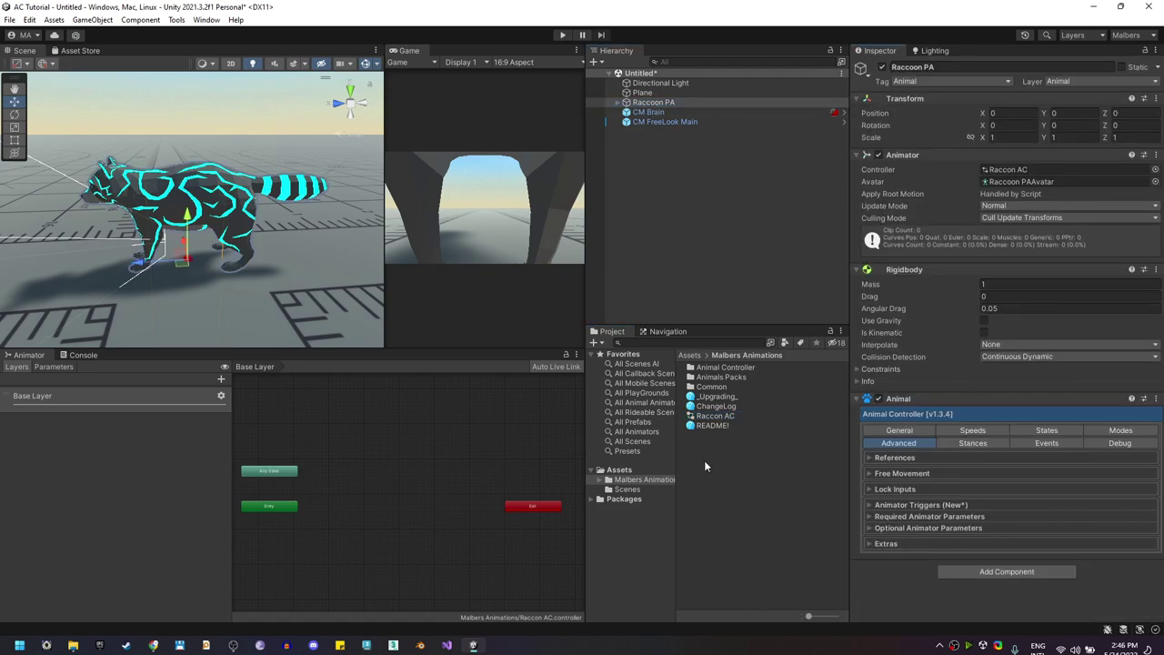
click(904, 516)
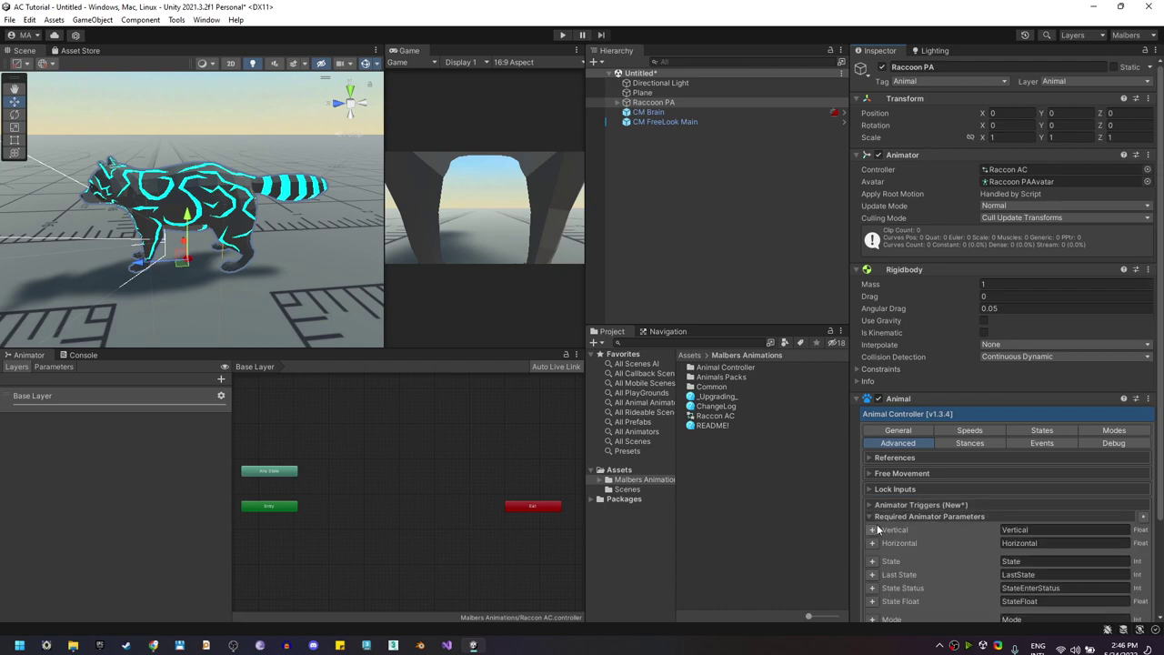
scroll(907, 544, down, 3)
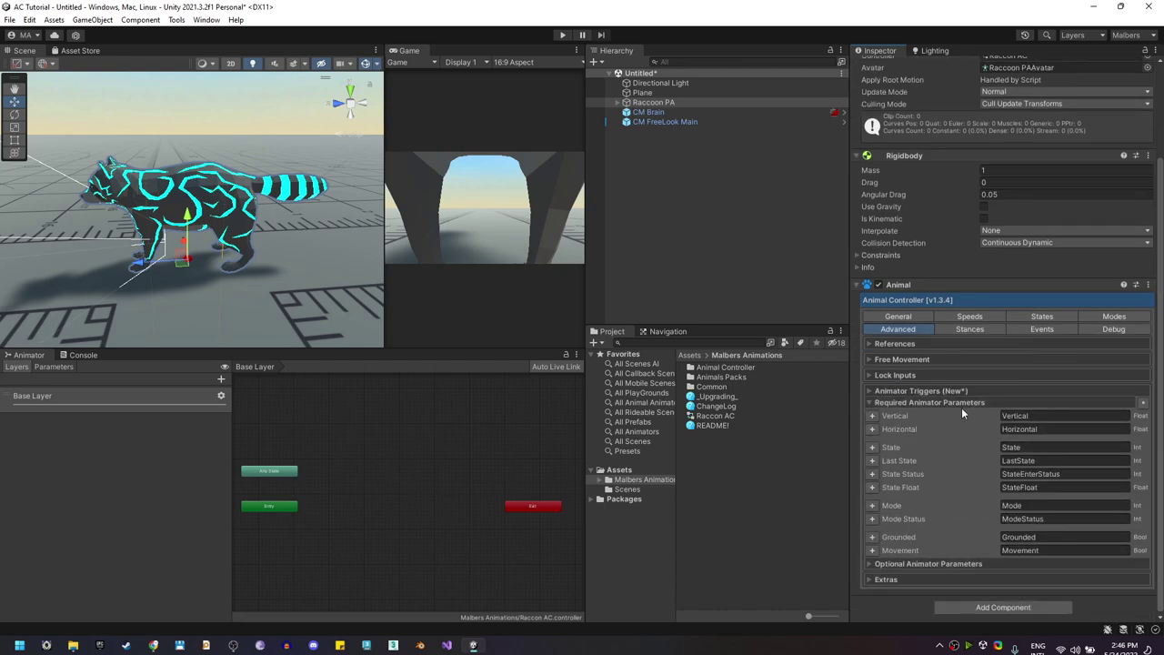
click(1143, 405)
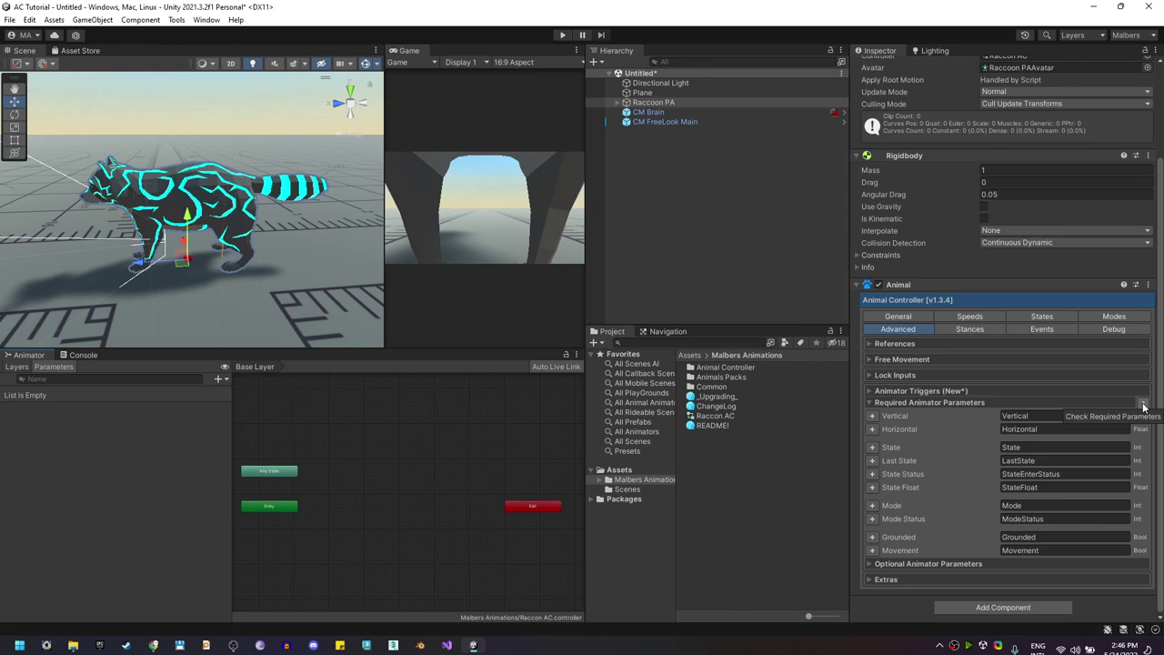
click(1143, 406)
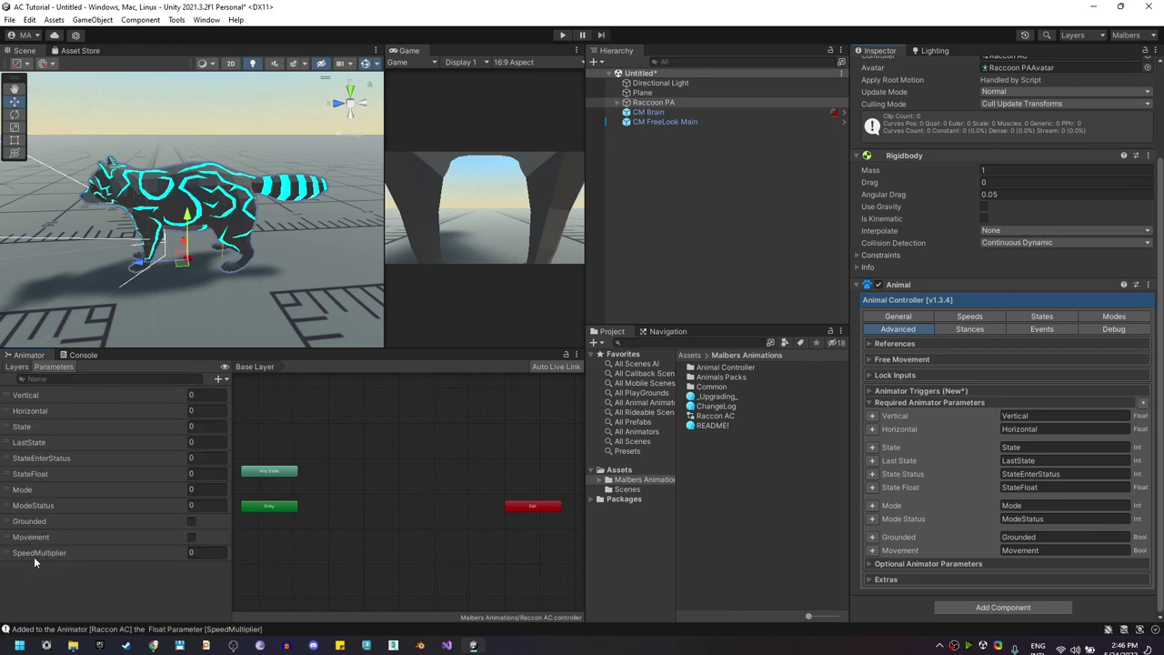
Add StateOn and ModeOn trigger parameters to the animator
click(903, 392)
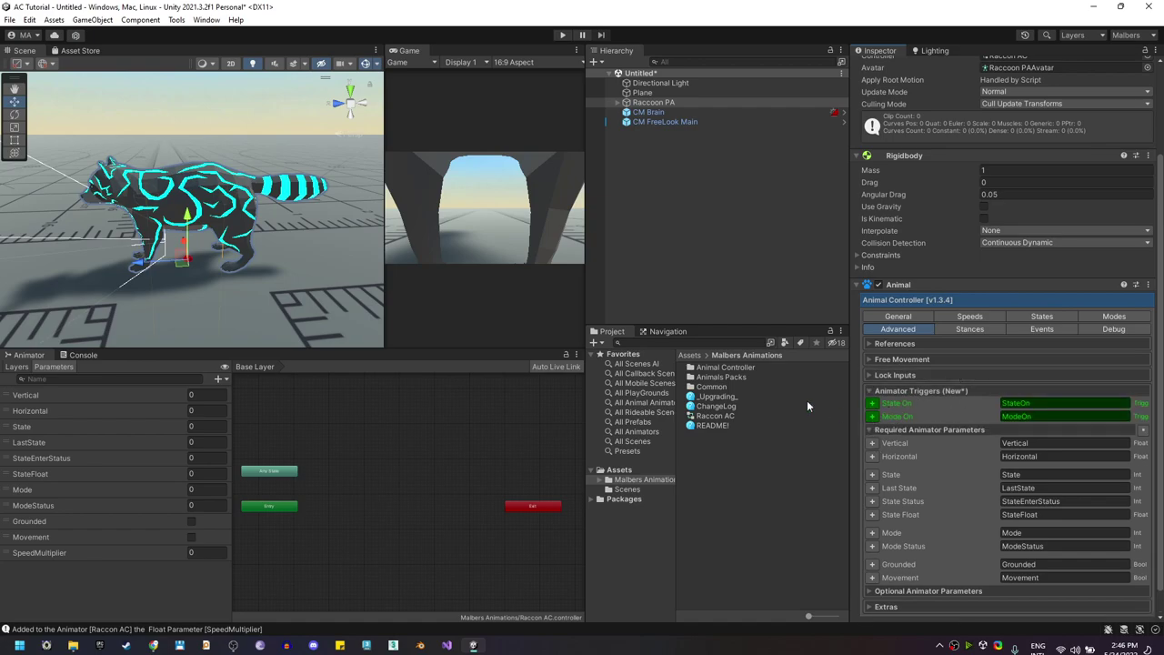
scroll(1057, 411, up, 1)
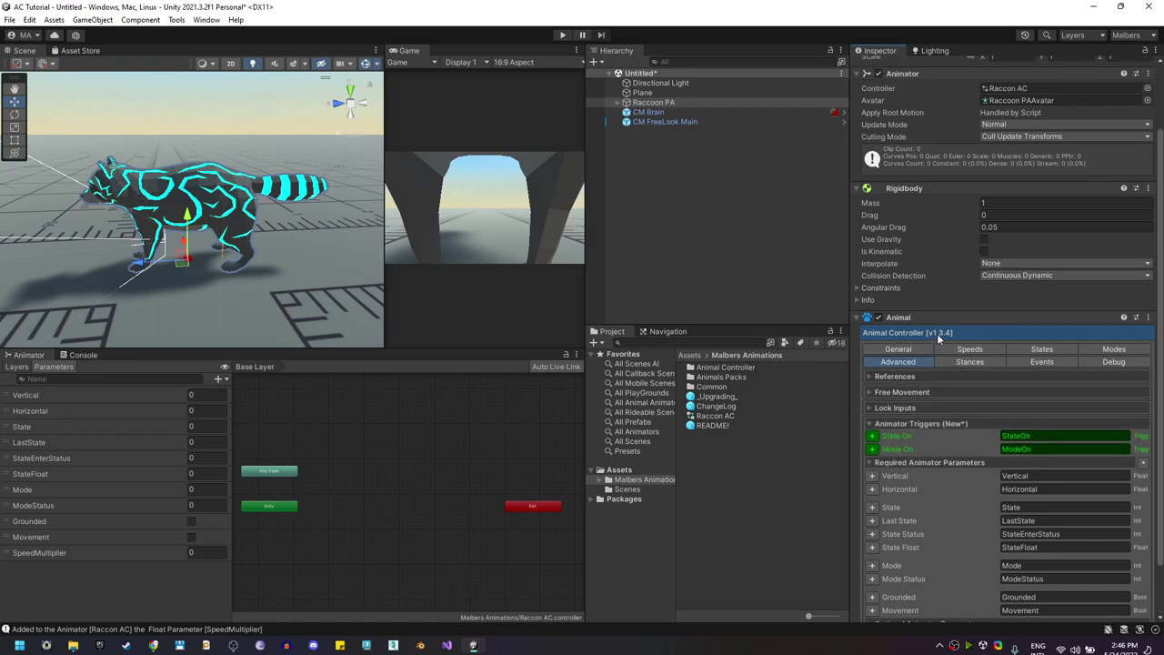
scroll(967, 385, down, 2)
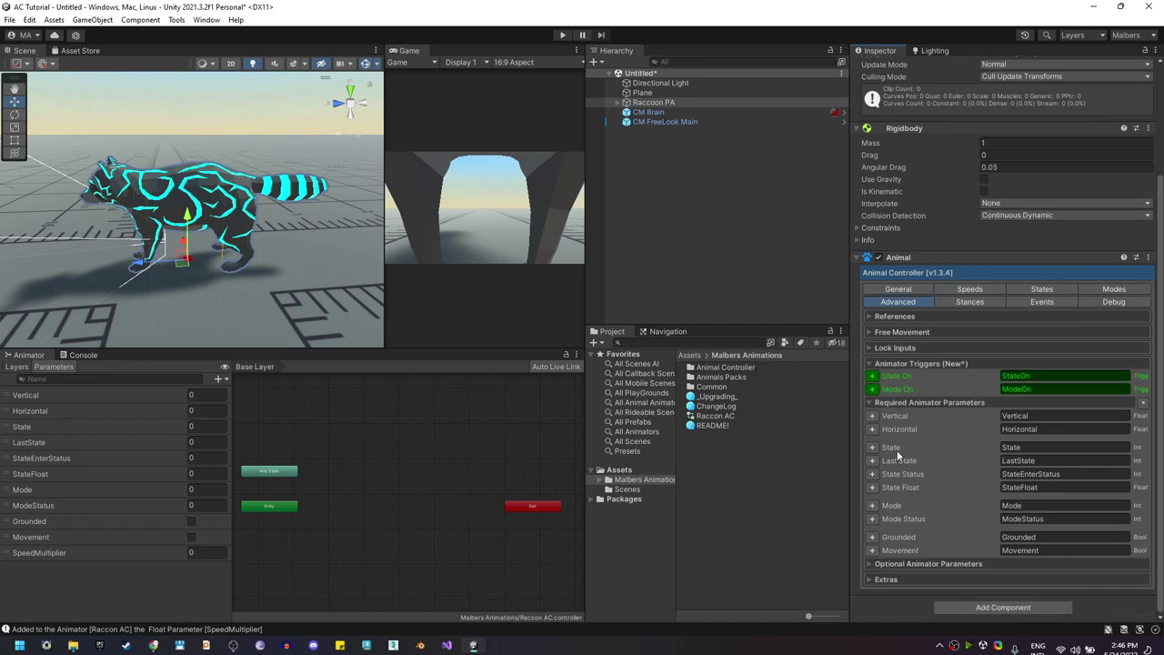
click(873, 378)
click(872, 389)
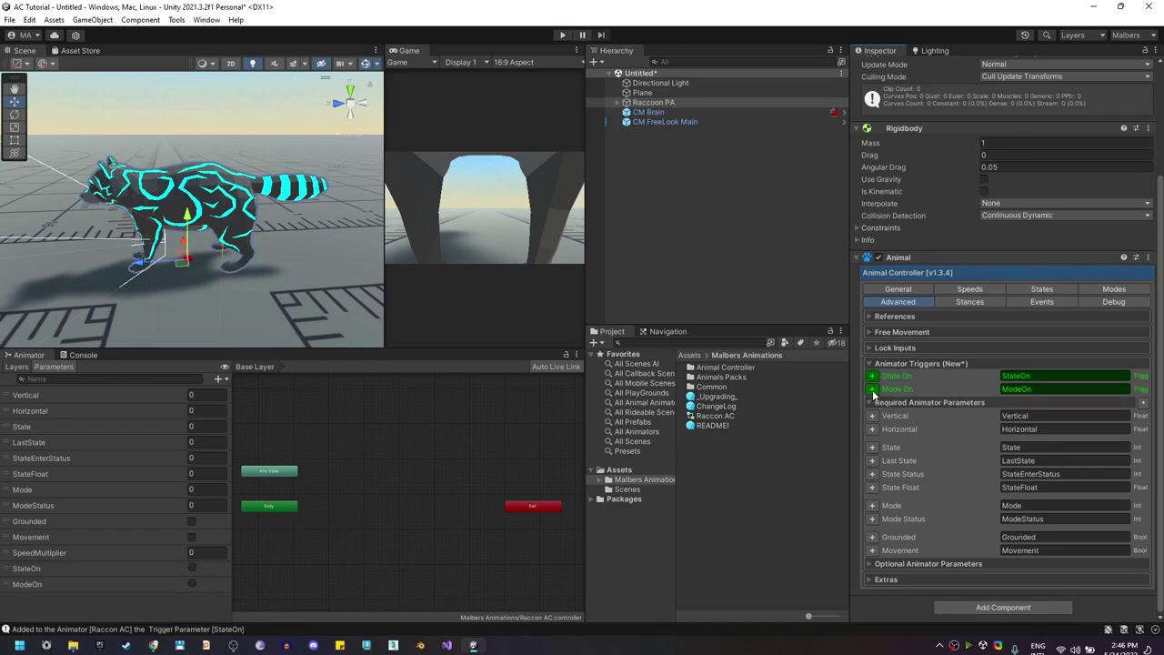
middle_drag(379, 527, 399, 509)
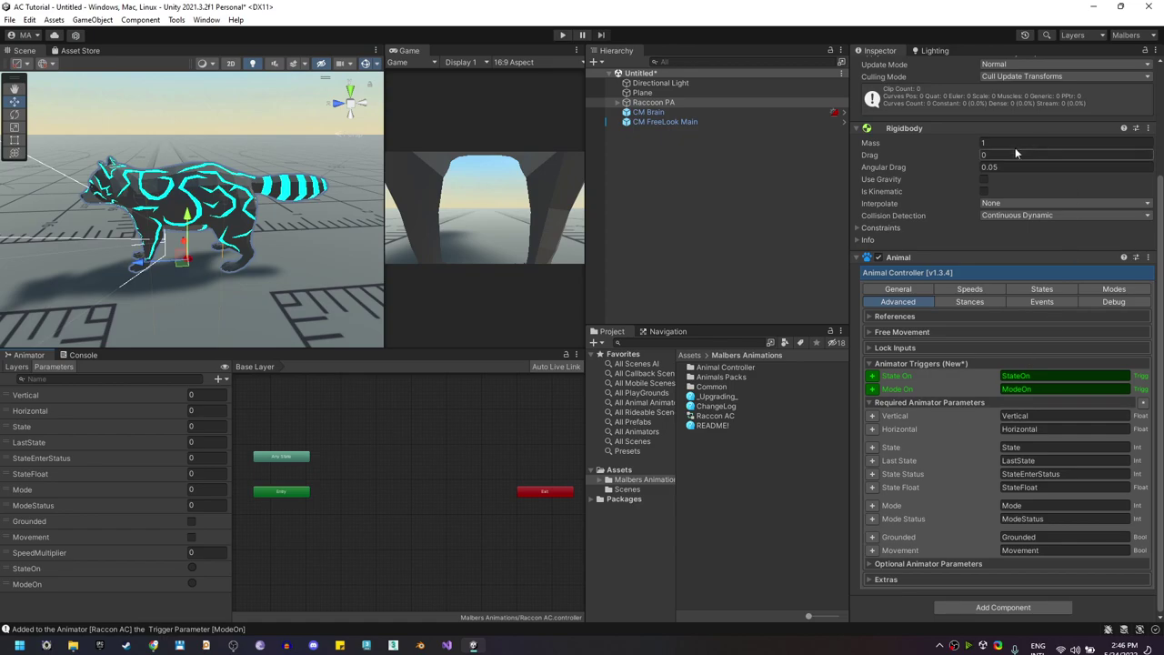
Create a folder named Raccoon in Malbers Animations and move the Raccoon AC controller into it
right_click(805, 561)
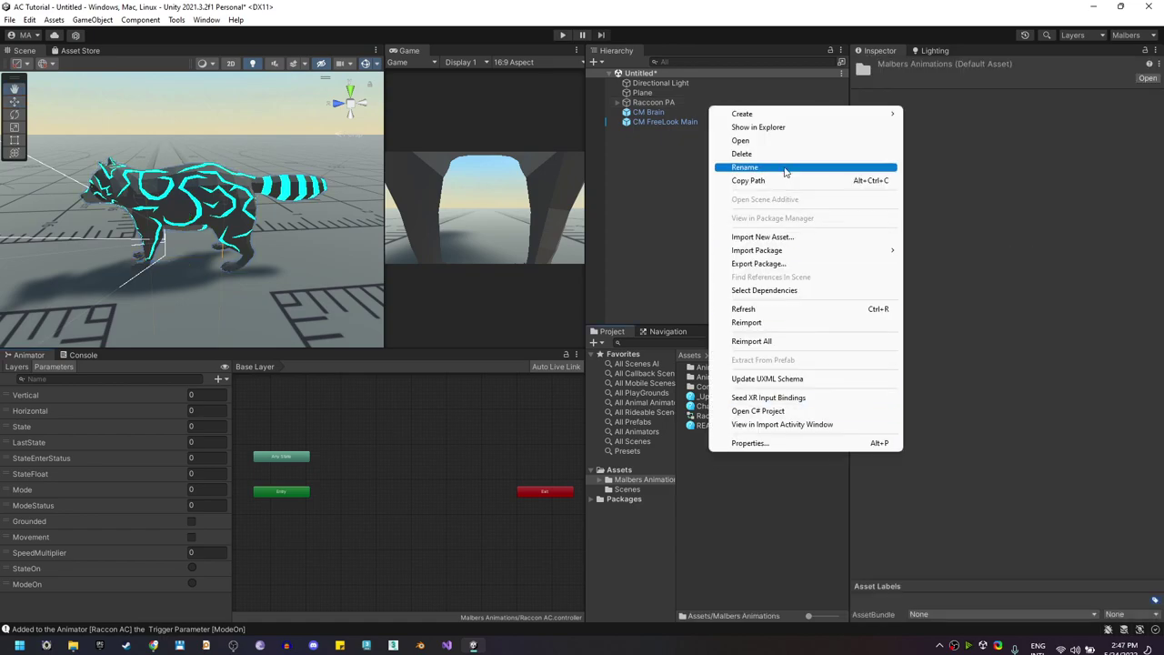
mouse_move(800, 113)
click(950, 71)
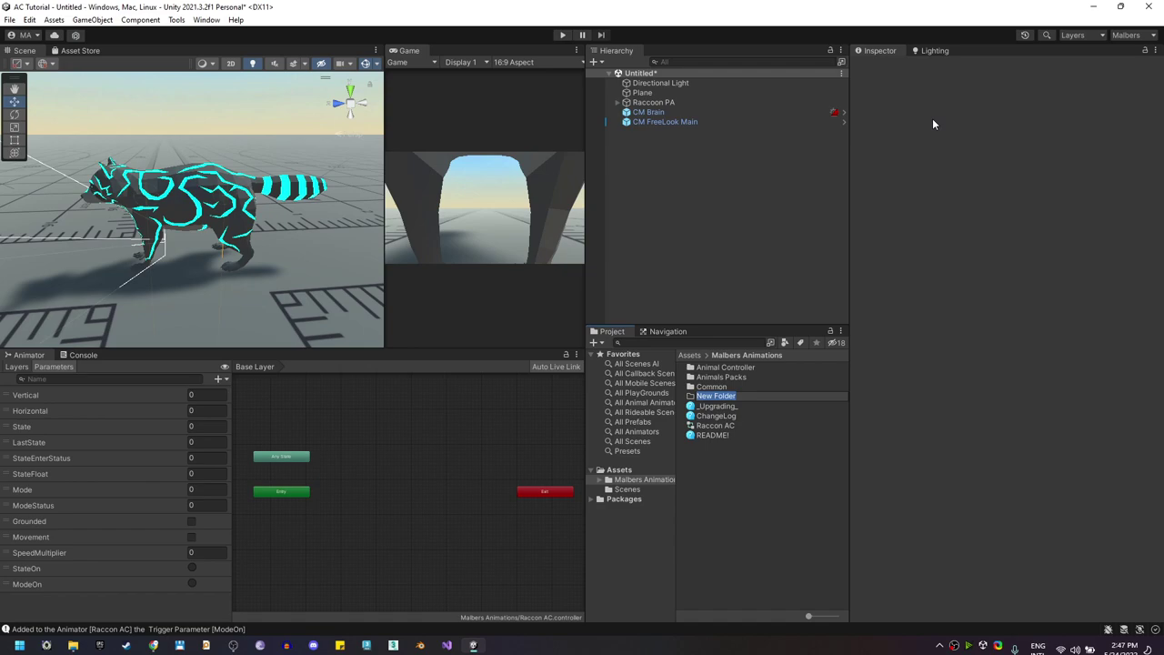
text(Raccoon)
key(Return)
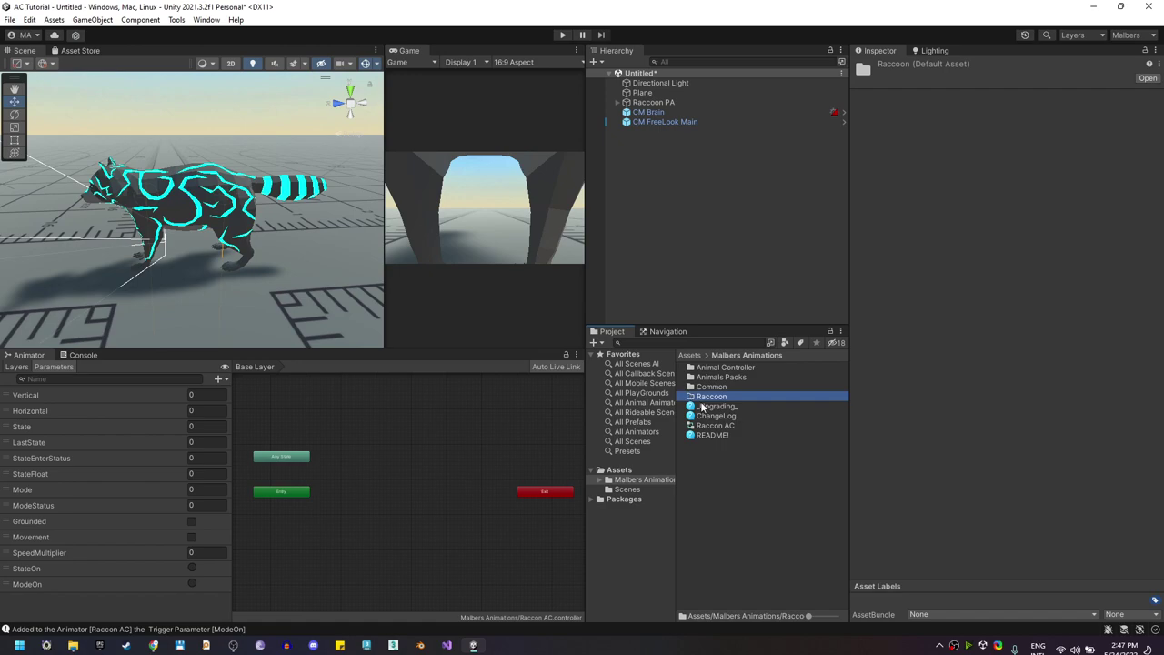
drag(714, 424, 714, 400)
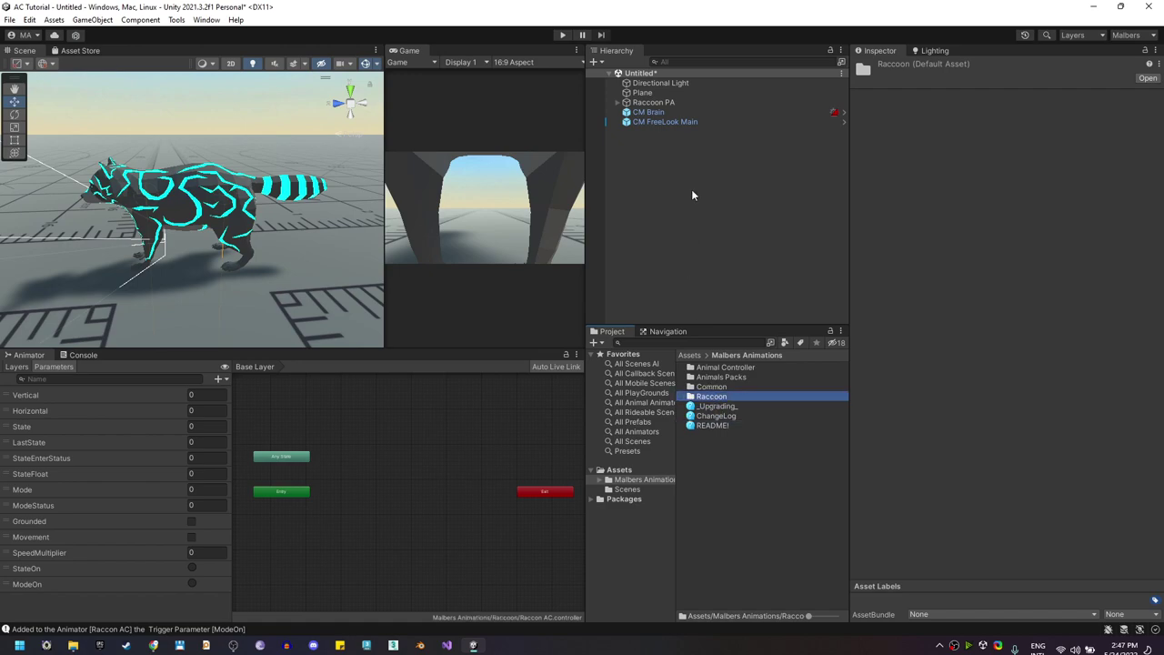
Add an Idle state to Raccoon PA's Animal states list
click(654, 103)
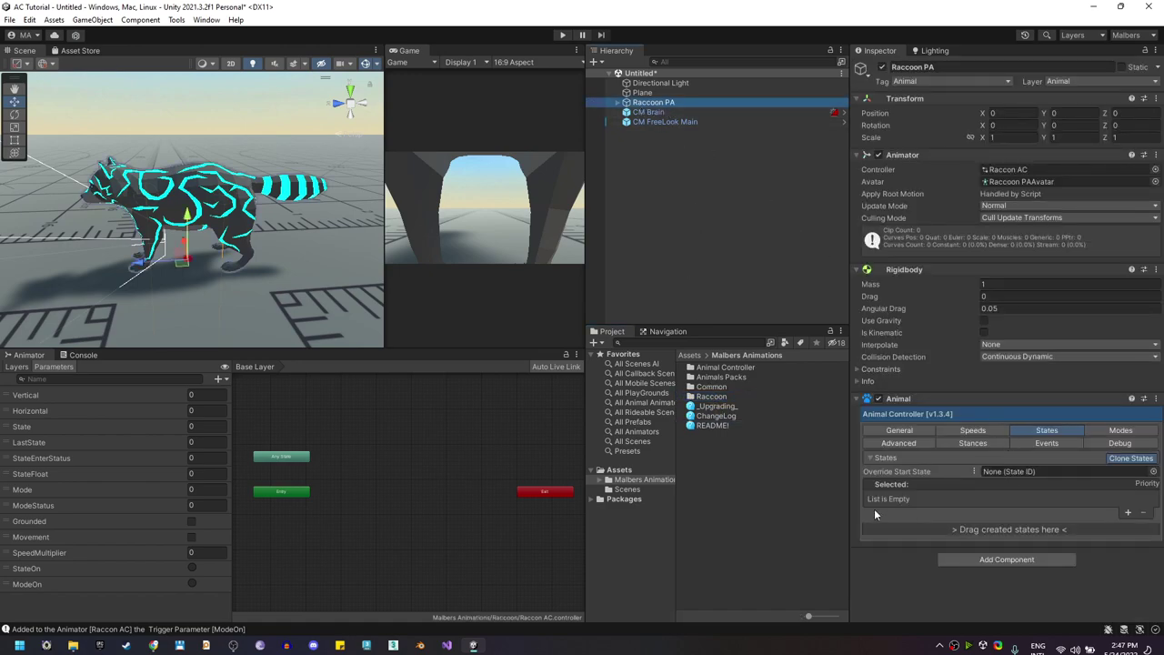
click(1127, 513)
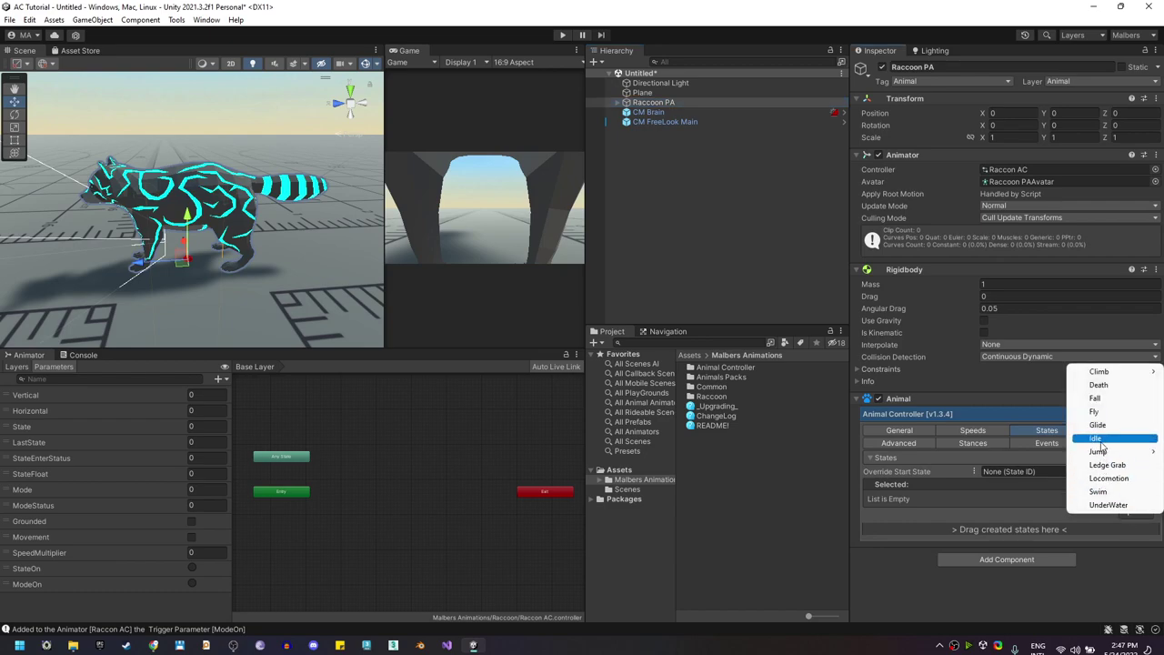
click(1098, 440)
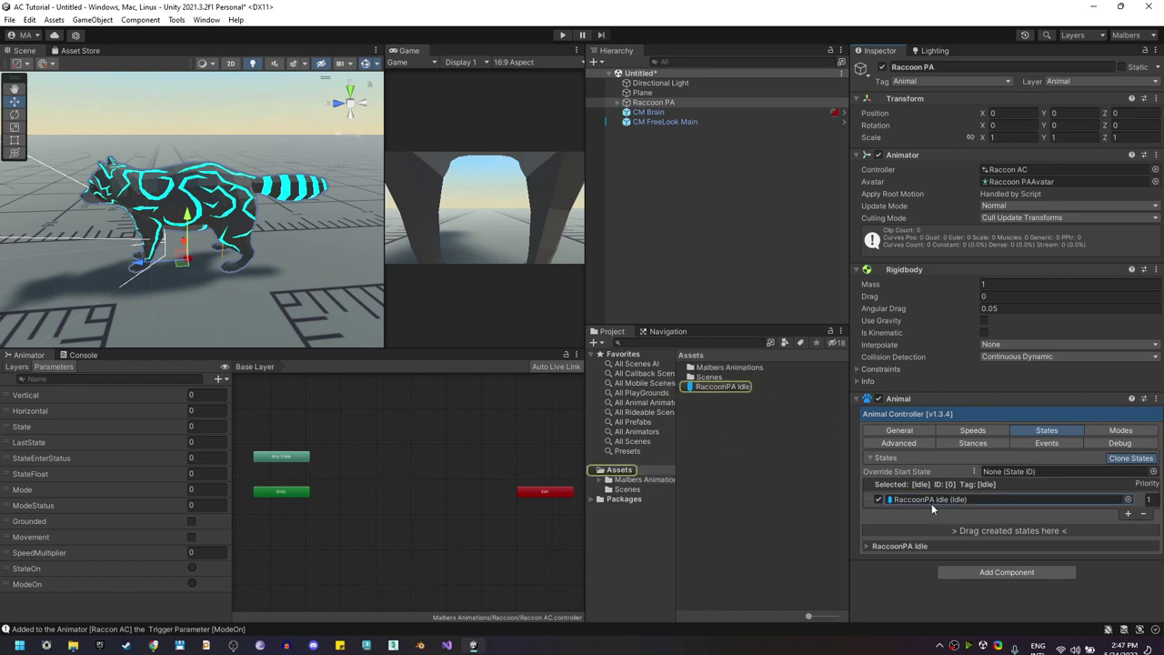
alt+click(609, 479)
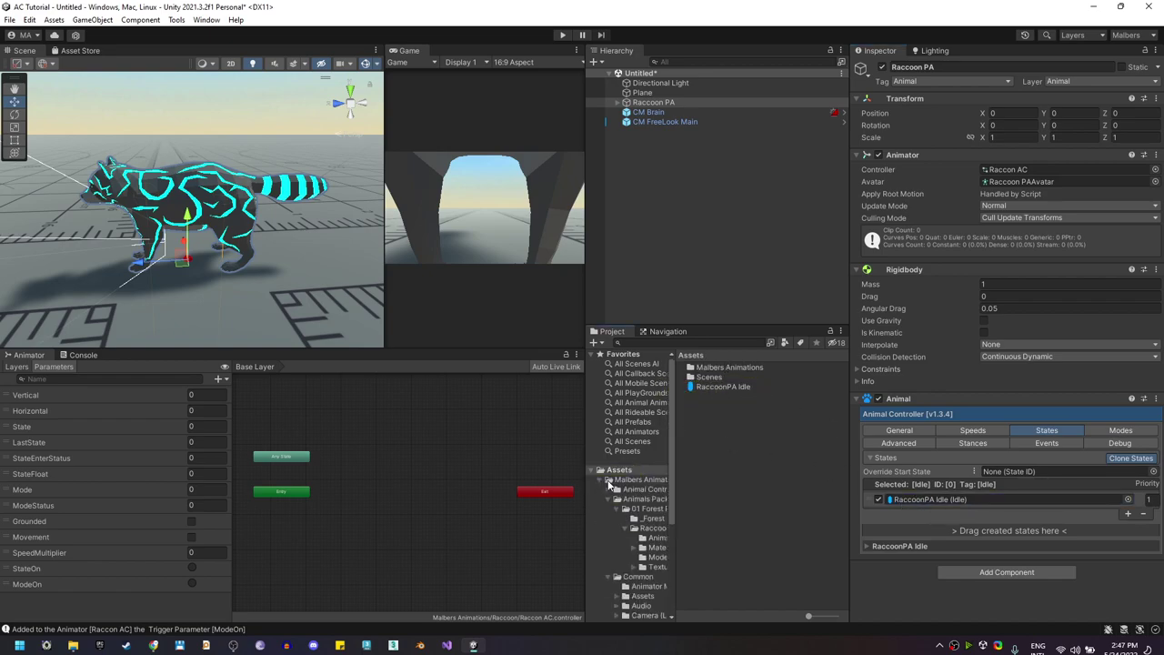
click(608, 498)
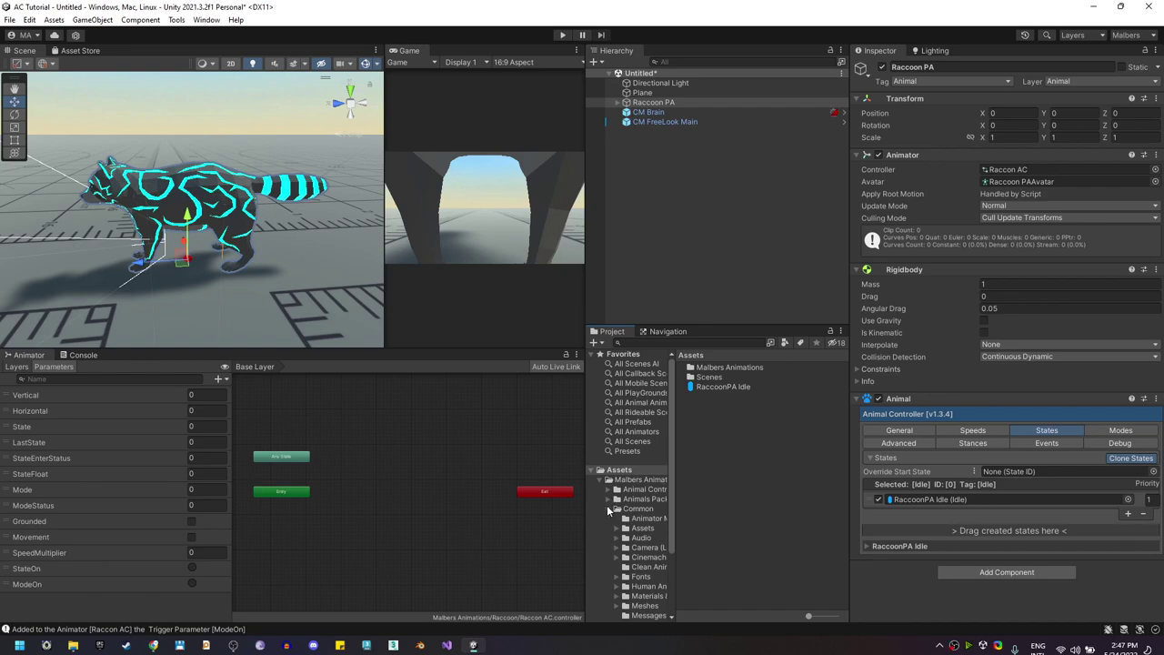
Move the RaccoonPA Idle asset into the Raccoon folder and rename it Raccoon Idle
click(607, 509)
drag(718, 386, 647, 519)
click(647, 517)
click(727, 377)
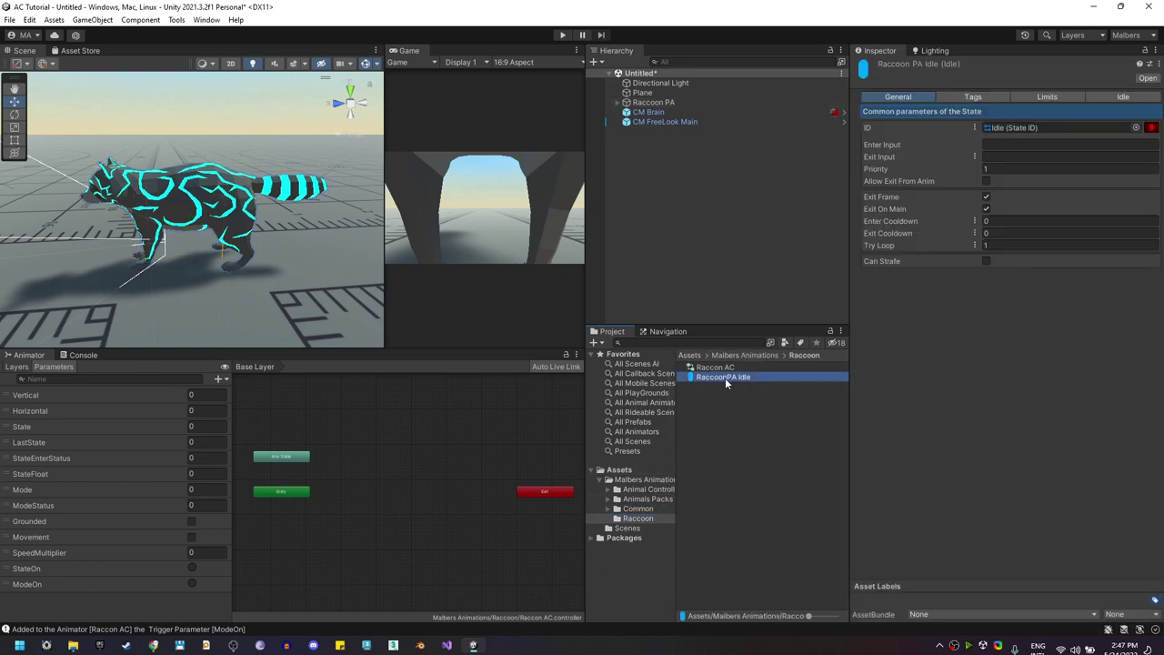
click(724, 377)
click(732, 378)
key(BackSpace)
key(BackSpace)
key(Return)
Rename the Raccoon PA scene object to Raccoon
click(653, 102)
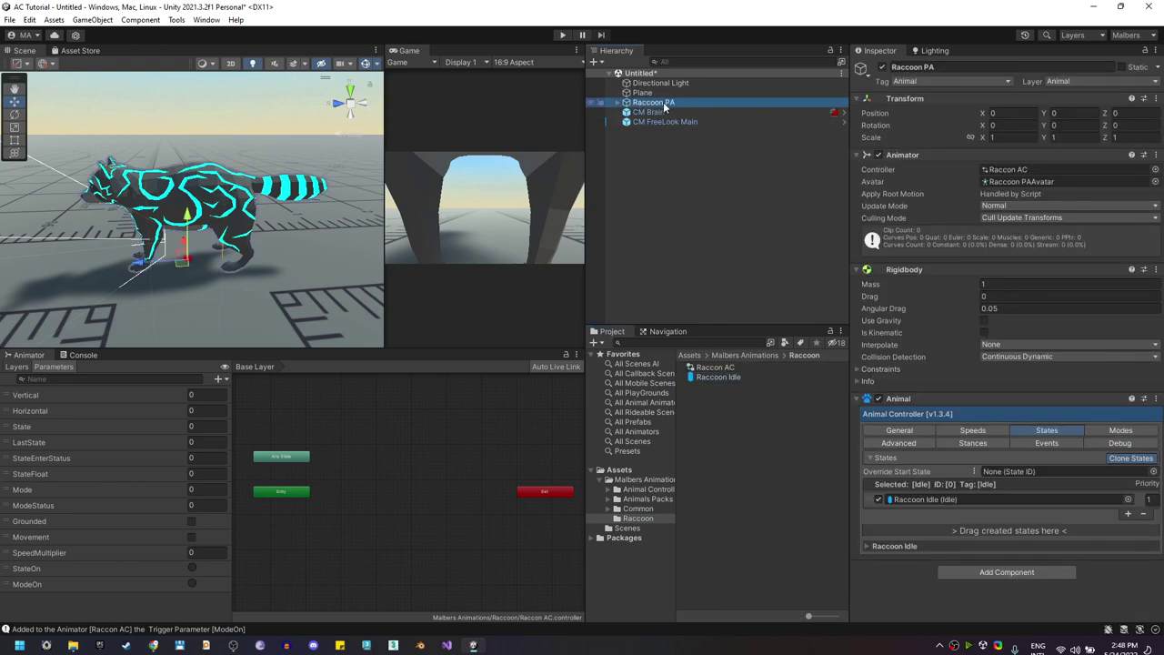
click(663, 103)
click(685, 107)
key(BackSpace)
key(BackSpace)
key(BackSpace)
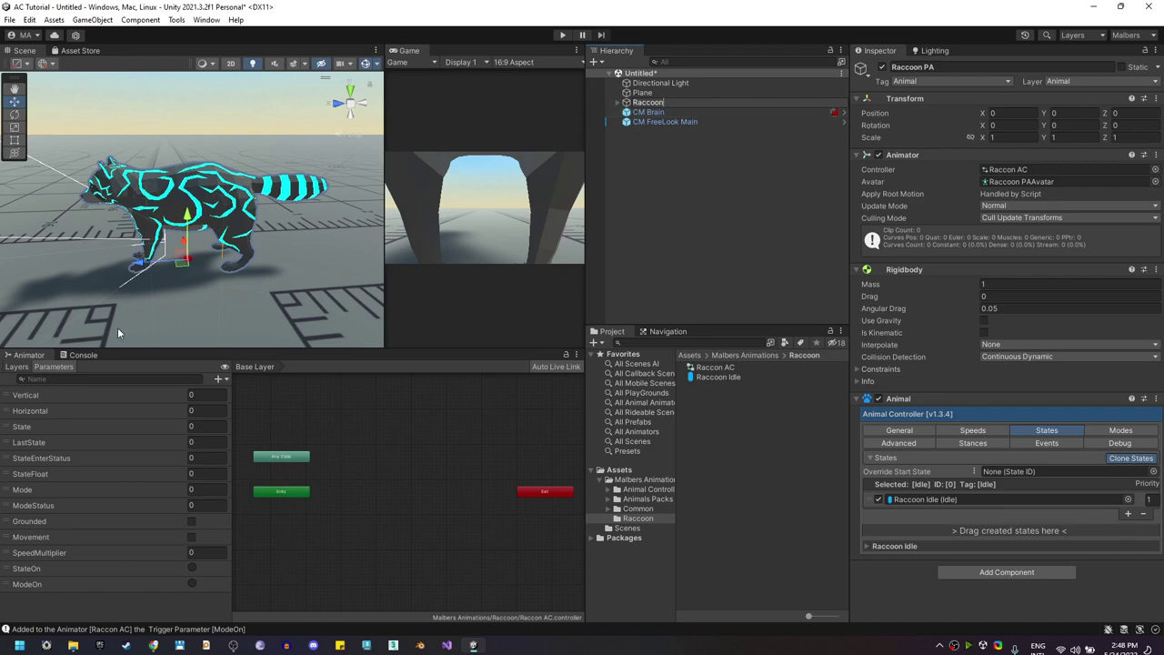
key(Return)
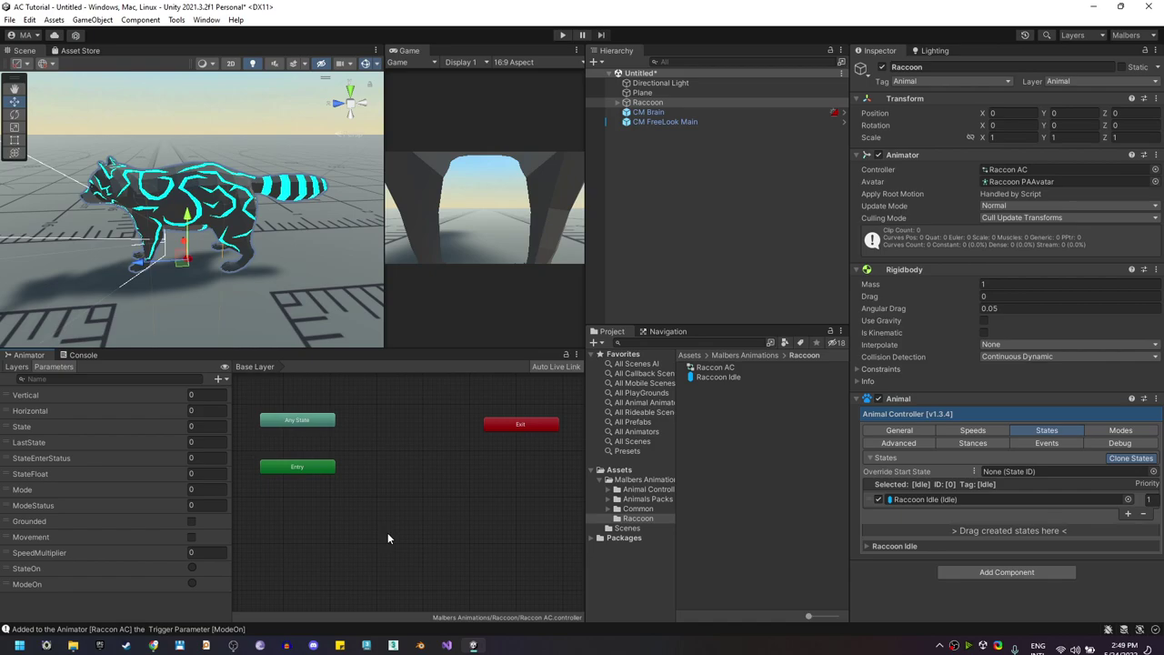
Create a sub-state machine named Idle in the Base Layer graph
right_click(386, 415)
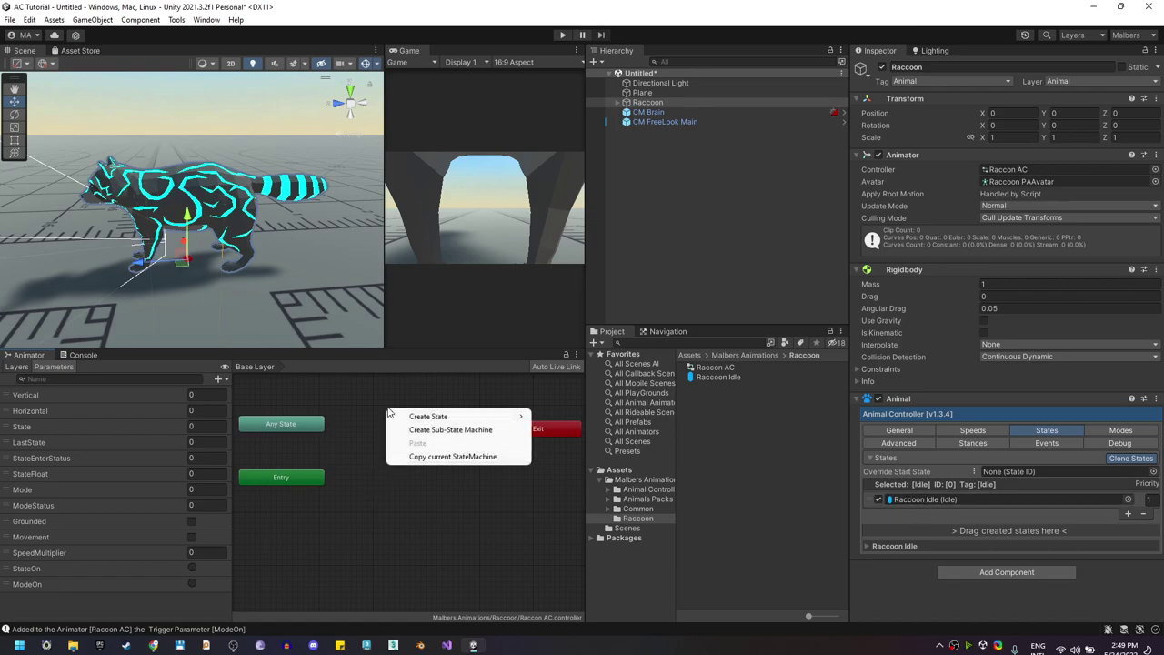
click(439, 433)
click(1001, 66)
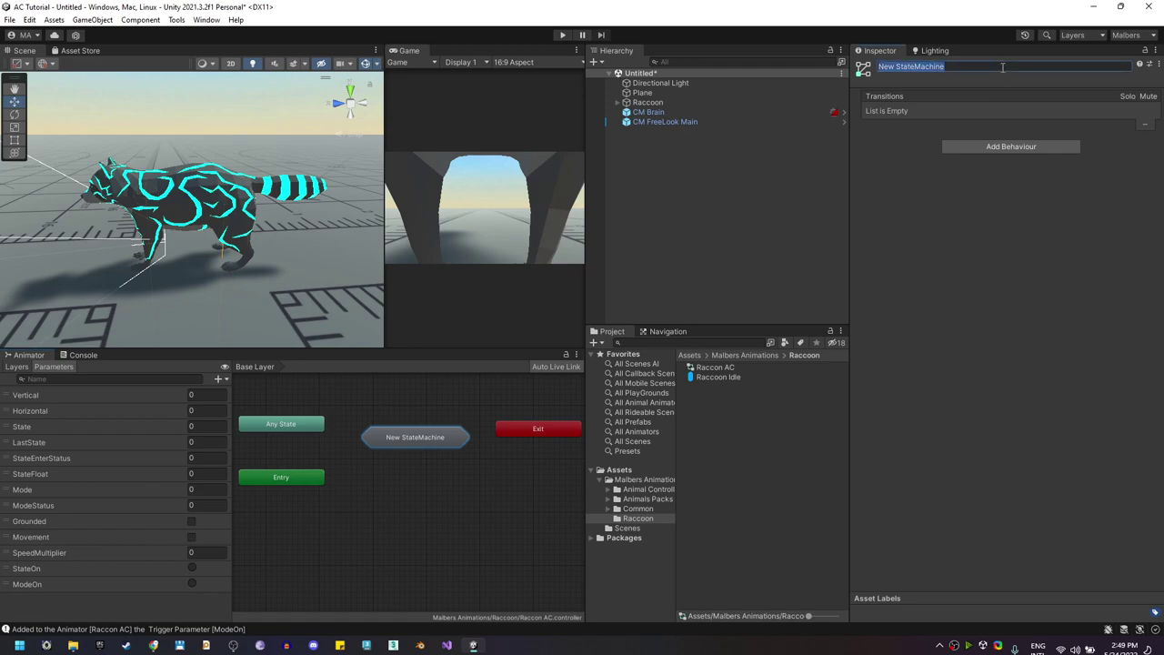
text(Idle)
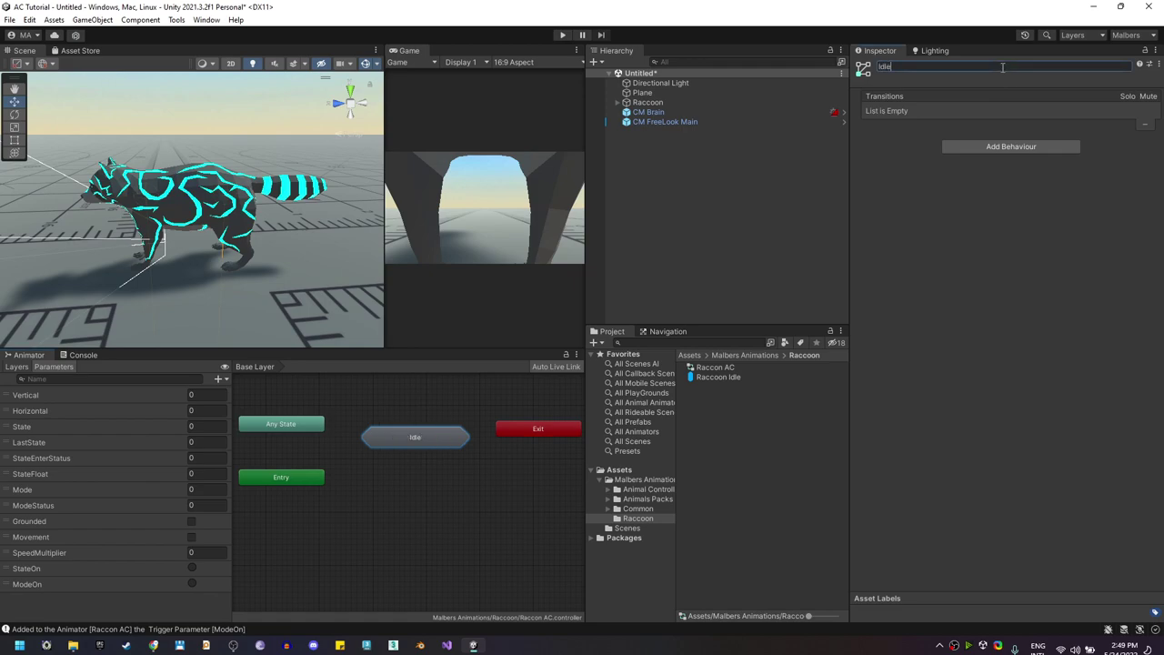
drag(292, 425, 241, 449)
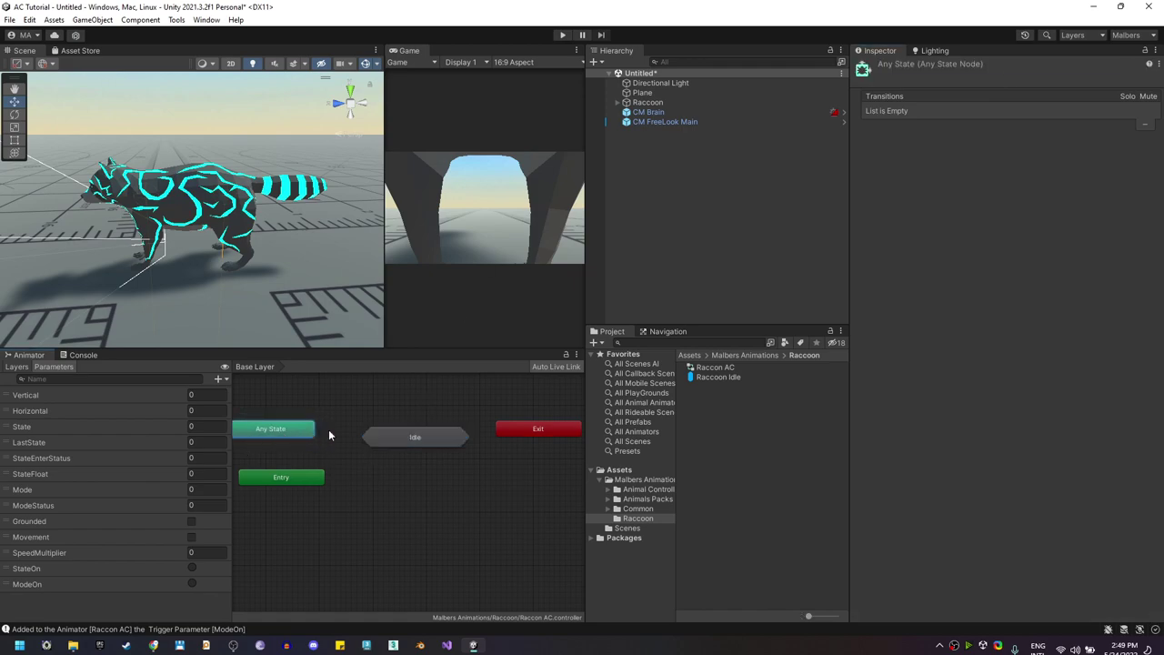
Make a transition from Any State to Idle and move StateOn and State to the top of the parameters
right_click(282, 432)
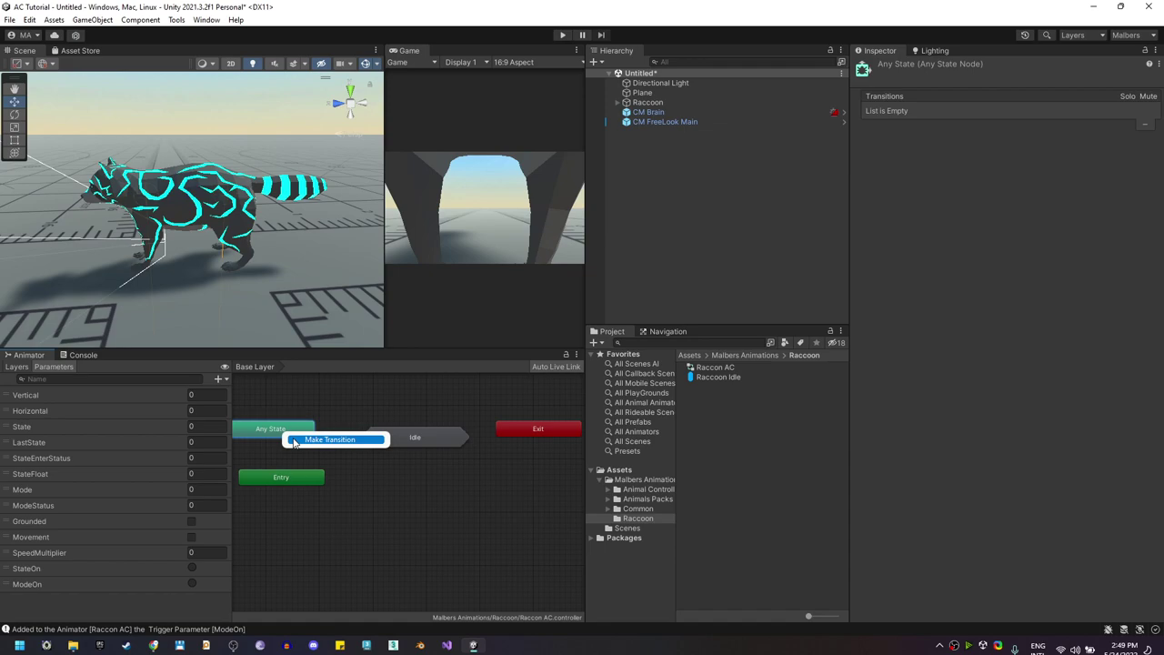
click(294, 441)
click(397, 437)
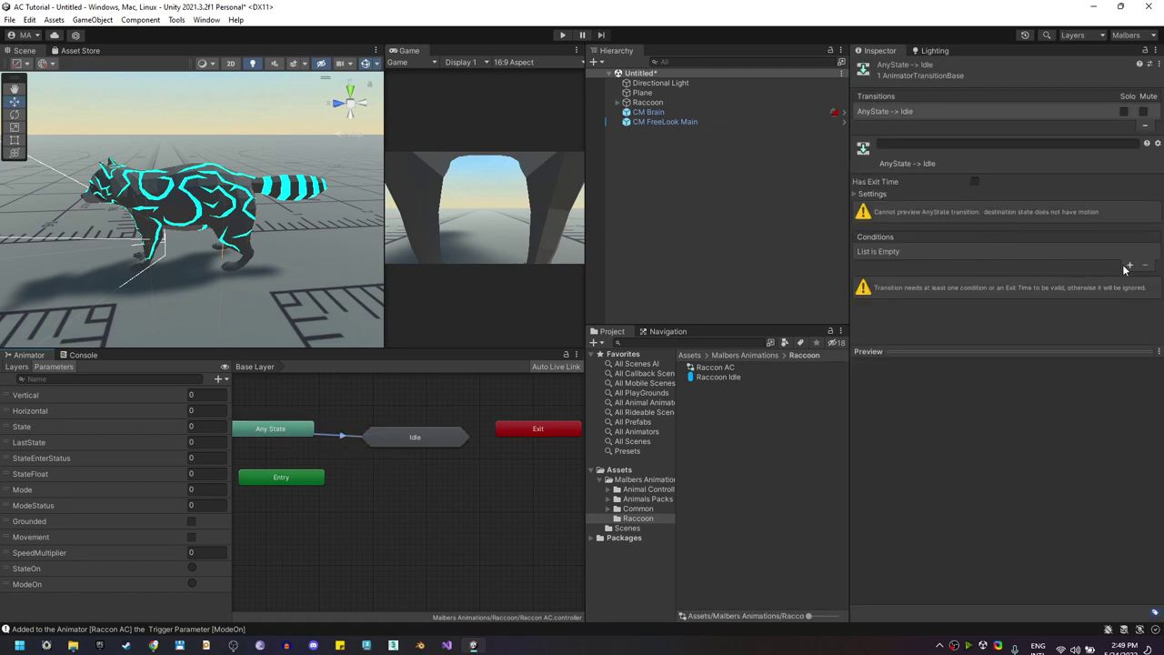
drag(23, 569, 25, 394)
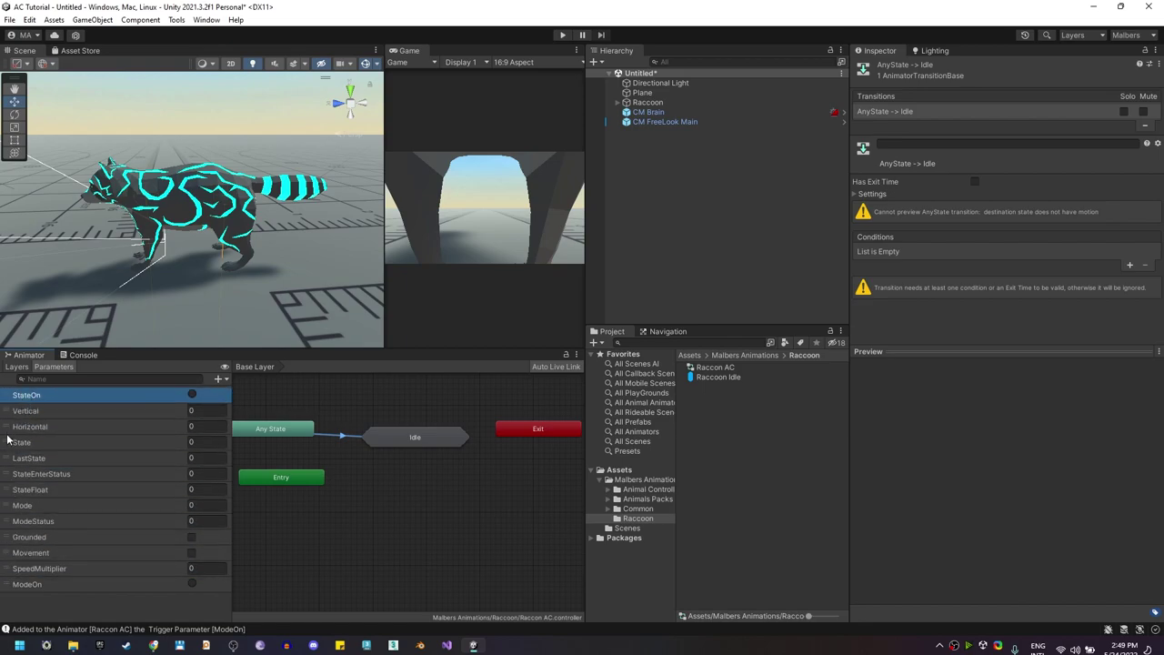
drag(9, 442, 15, 411)
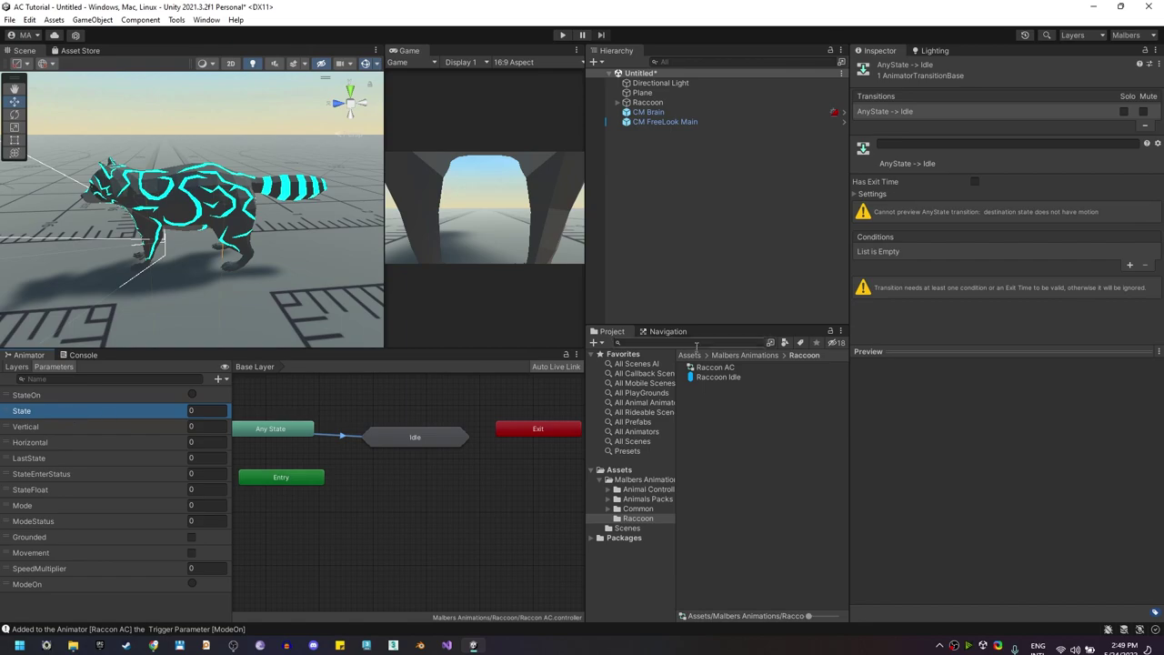
Give the transition a StateOn condition and a State Equals 0 condition
click(1129, 265)
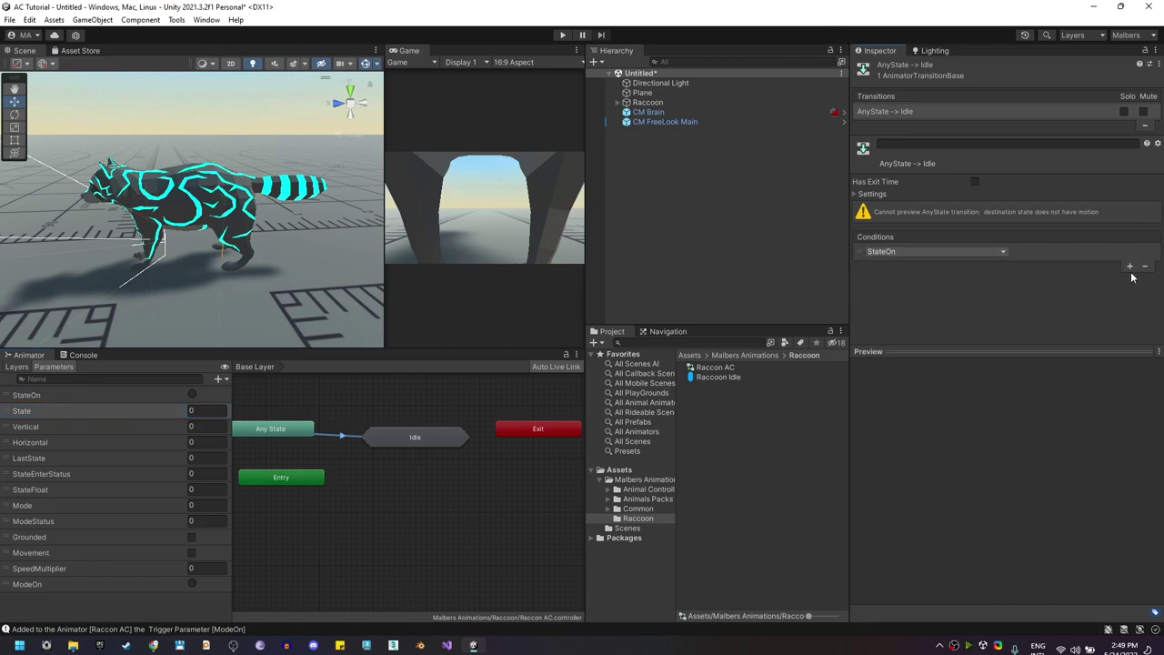
click(1129, 265)
click(871, 266)
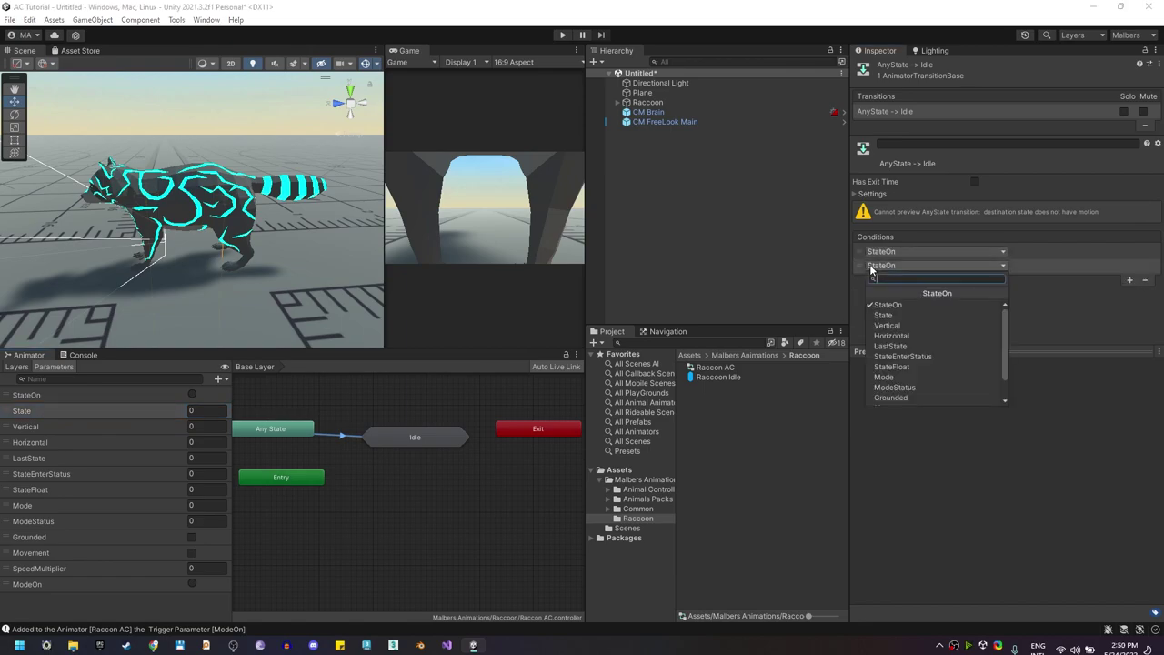
click(884, 314)
click(1026, 264)
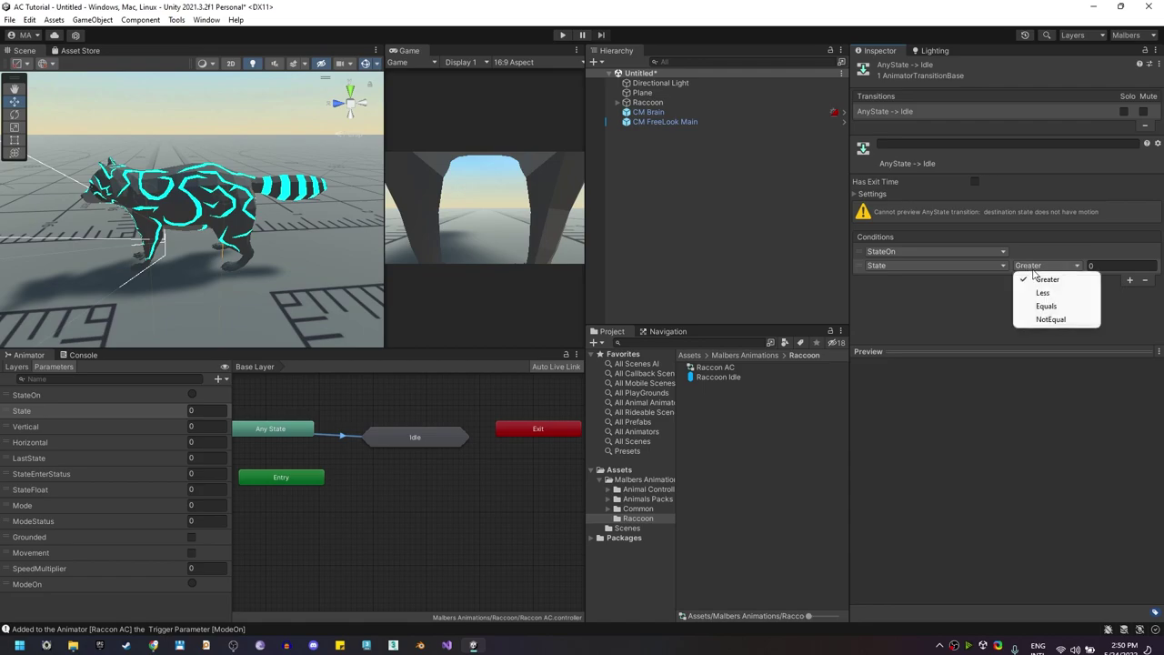
click(1046, 305)
key(Tab)
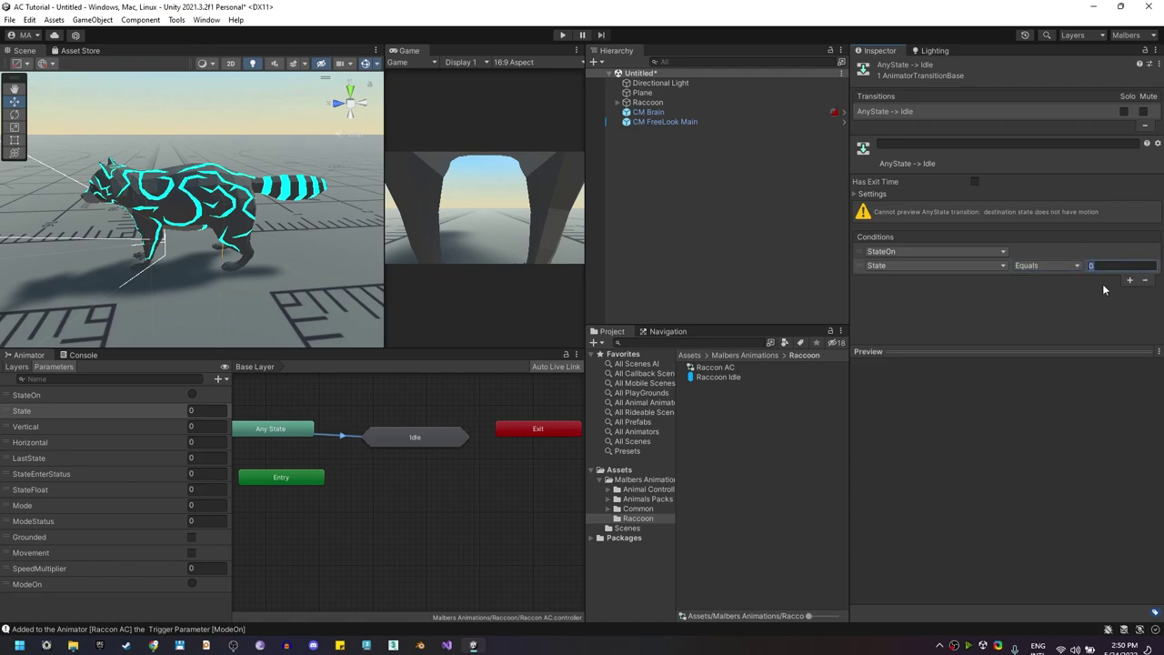
Check the Raccoon's Idle ID, then reselect the AnyState to Idle transition's name field
click(648, 102)
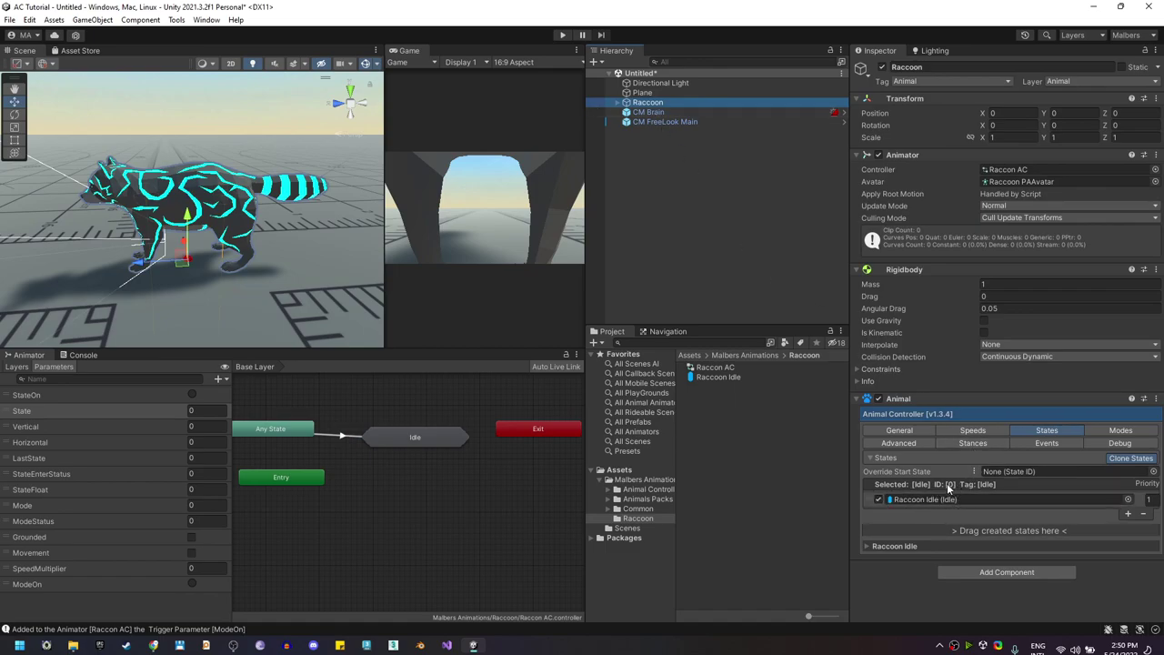
click(329, 435)
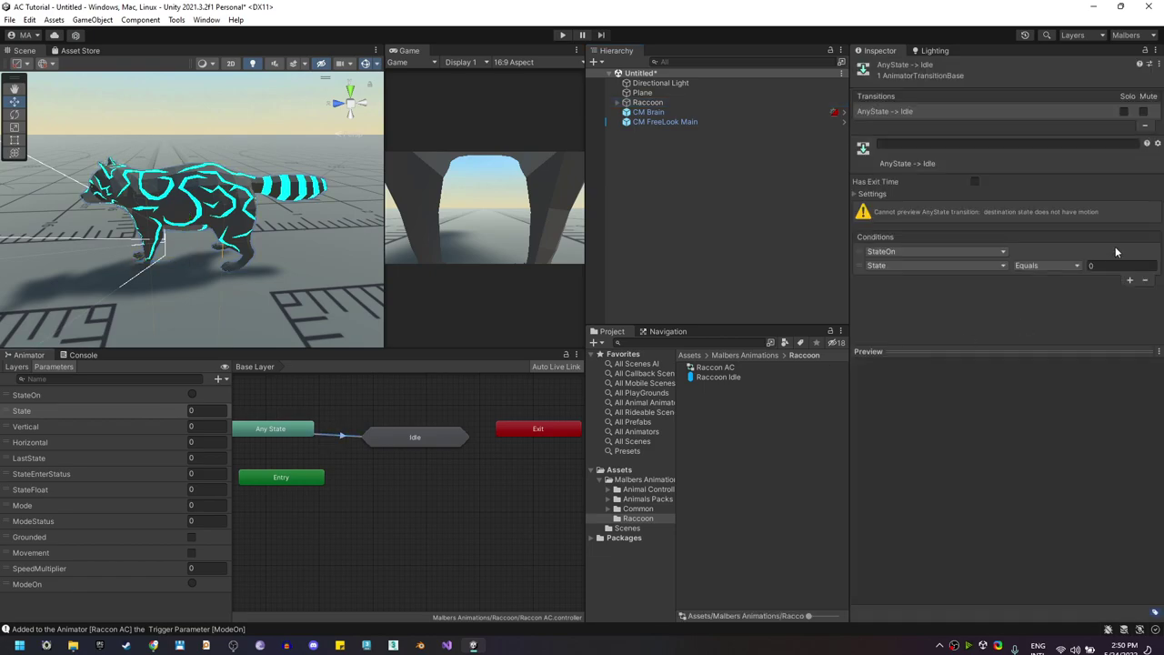
click(921, 142)
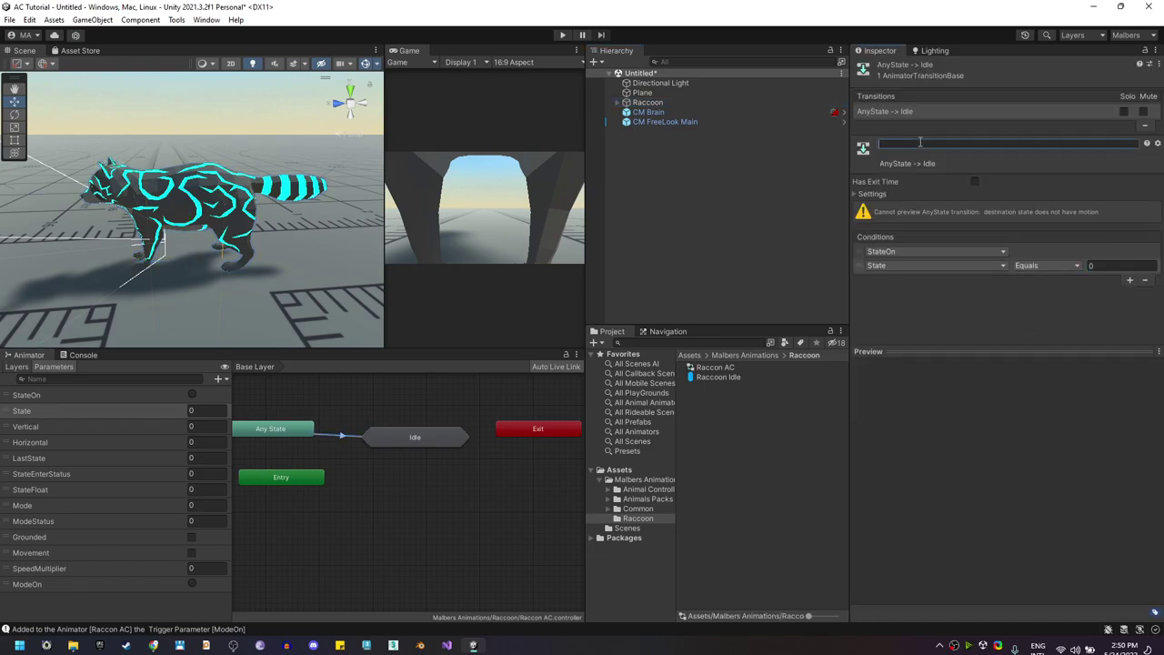
Name the transition Idle and open the Idle sub-state machine
text(Idle)
click(425, 441)
double_click(414, 440)
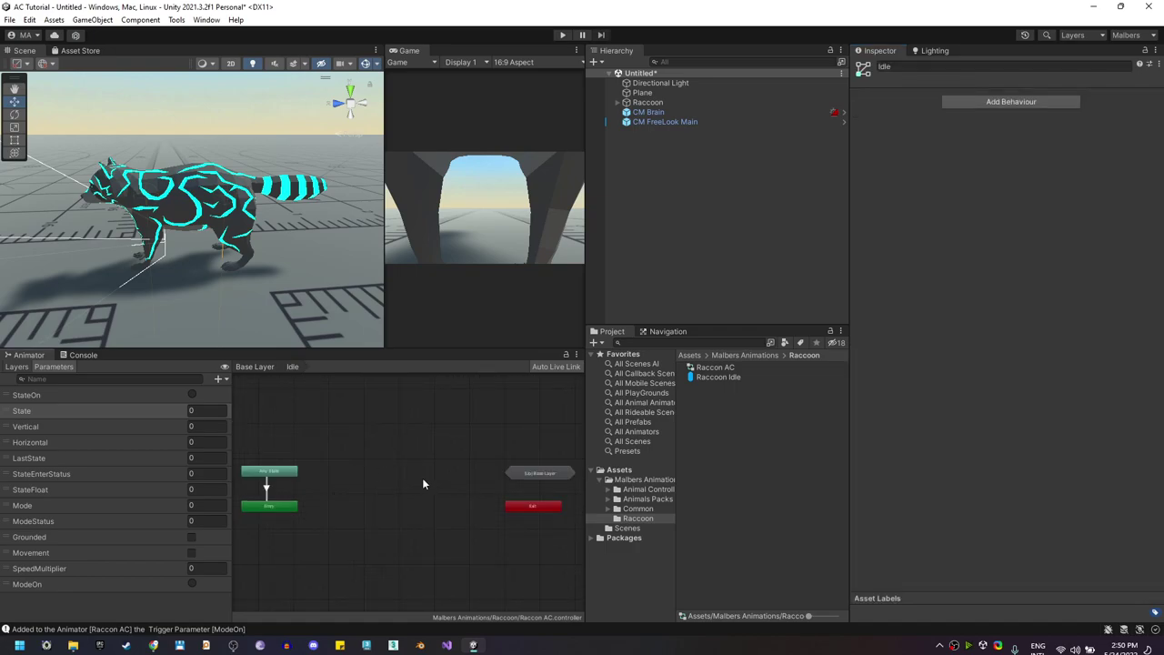
Browse to 01 Forest Pack > Raccoon > Anims and expand the Raccoon Idle model's clips
click(607, 510)
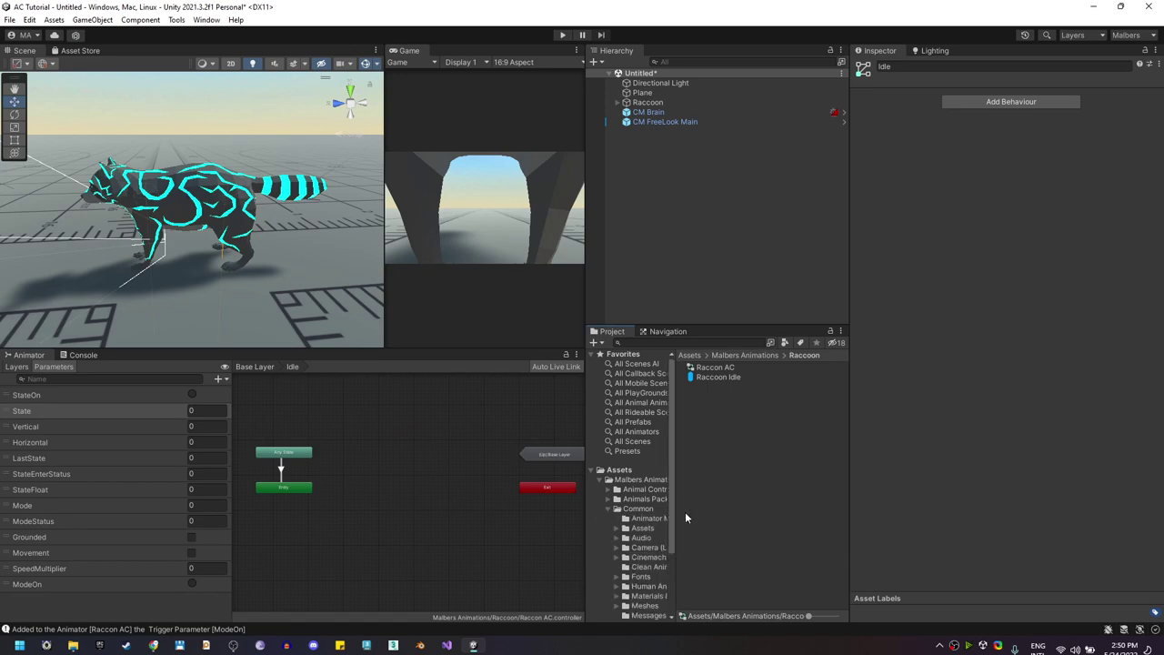
click(607, 508)
click(644, 498)
click(715, 369)
double_click(715, 368)
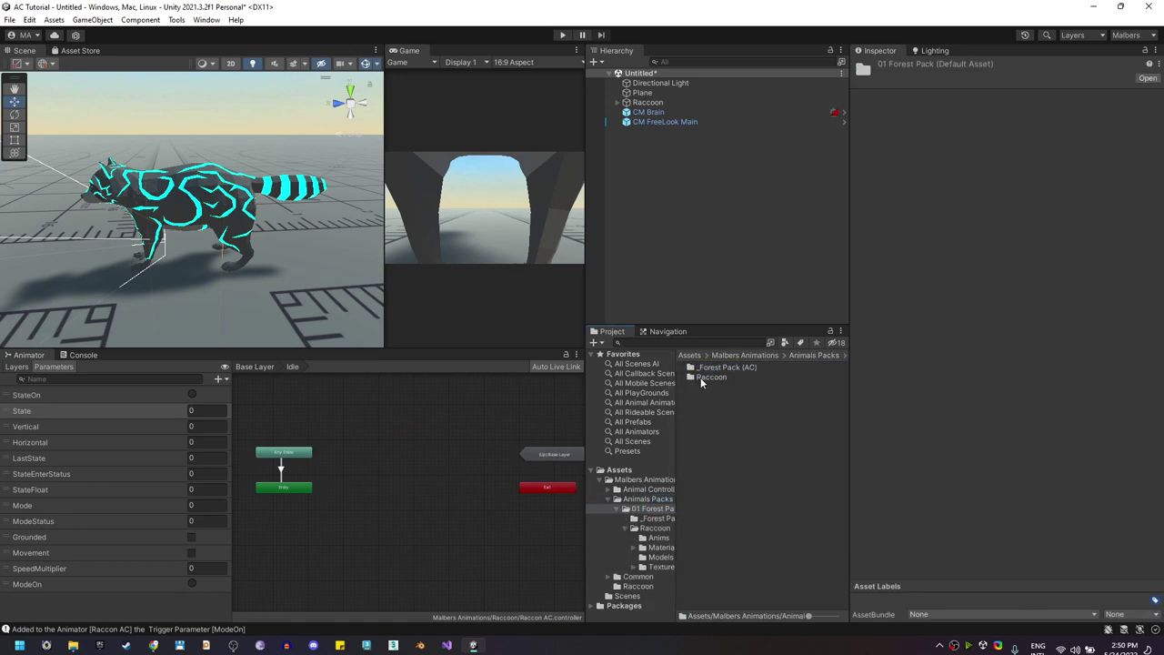
double_click(703, 377)
double_click(712, 369)
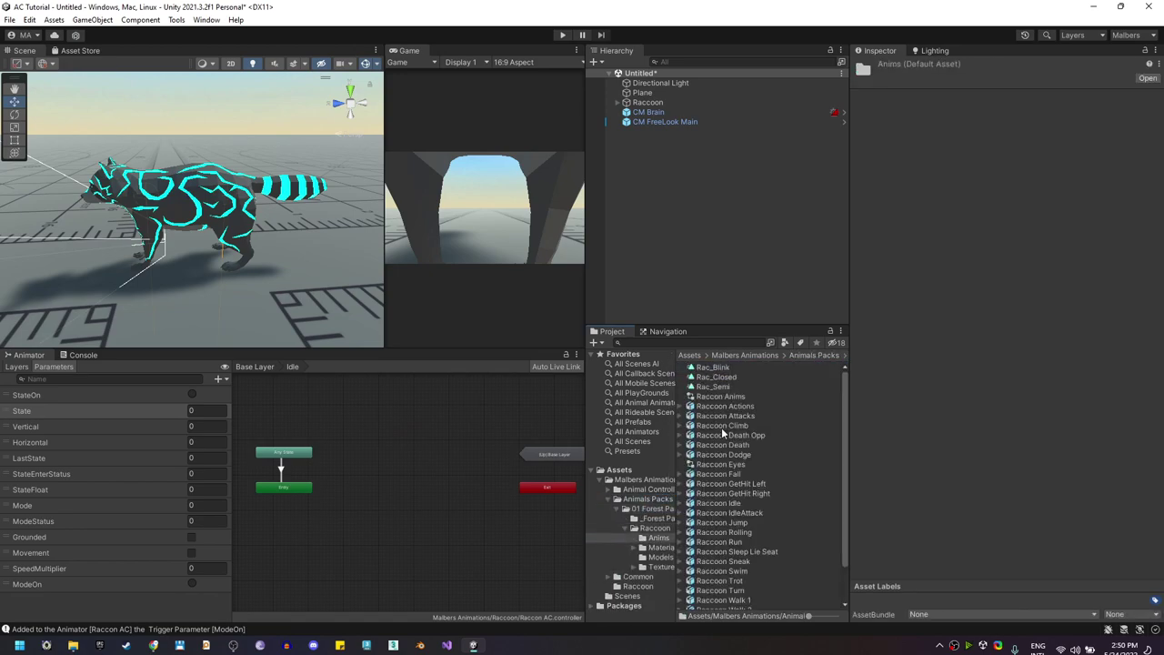
scroll(741, 500, down, 2)
click(727, 466)
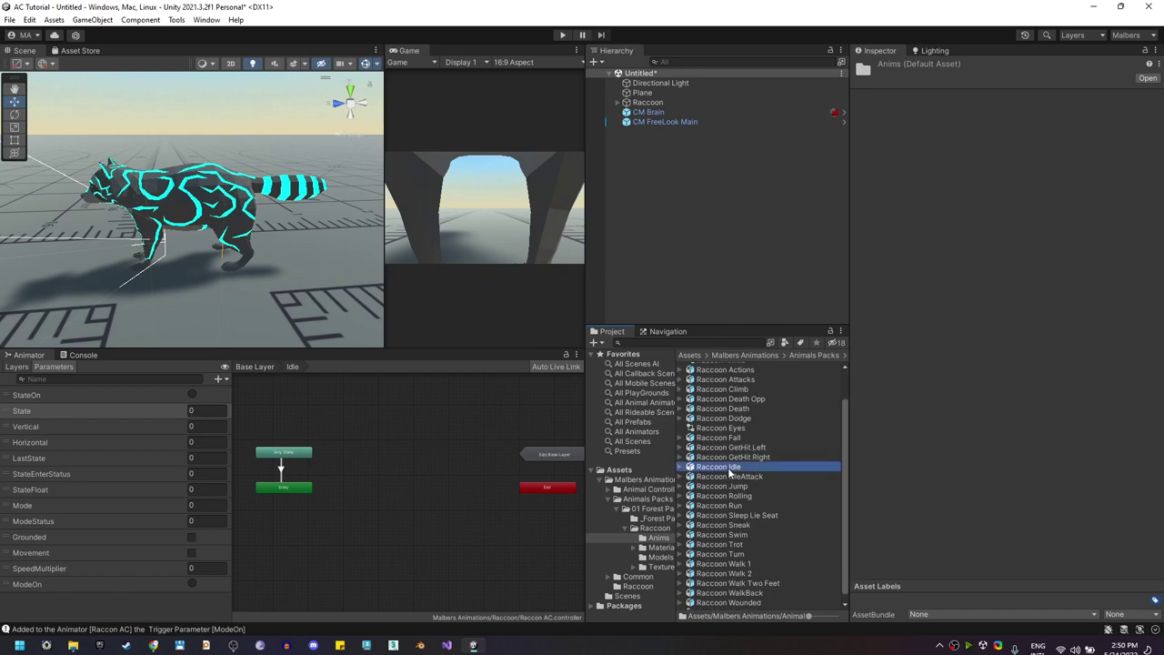
click(688, 466)
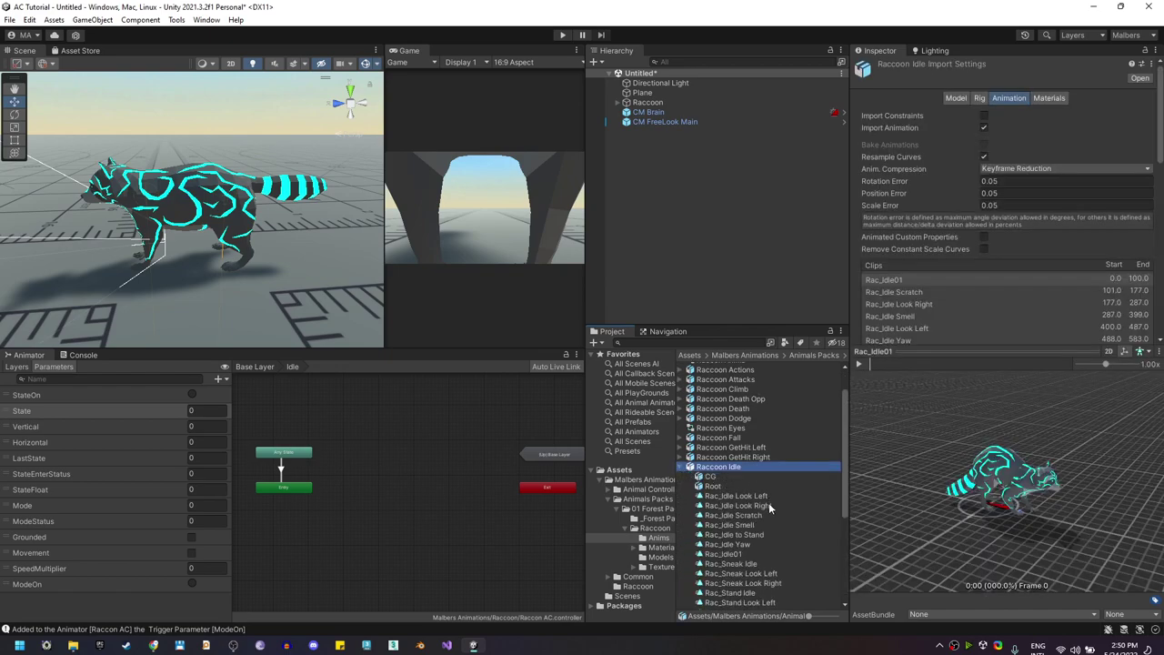
scroll(768, 502, down, 2)
scroll(934, 297, down, 4)
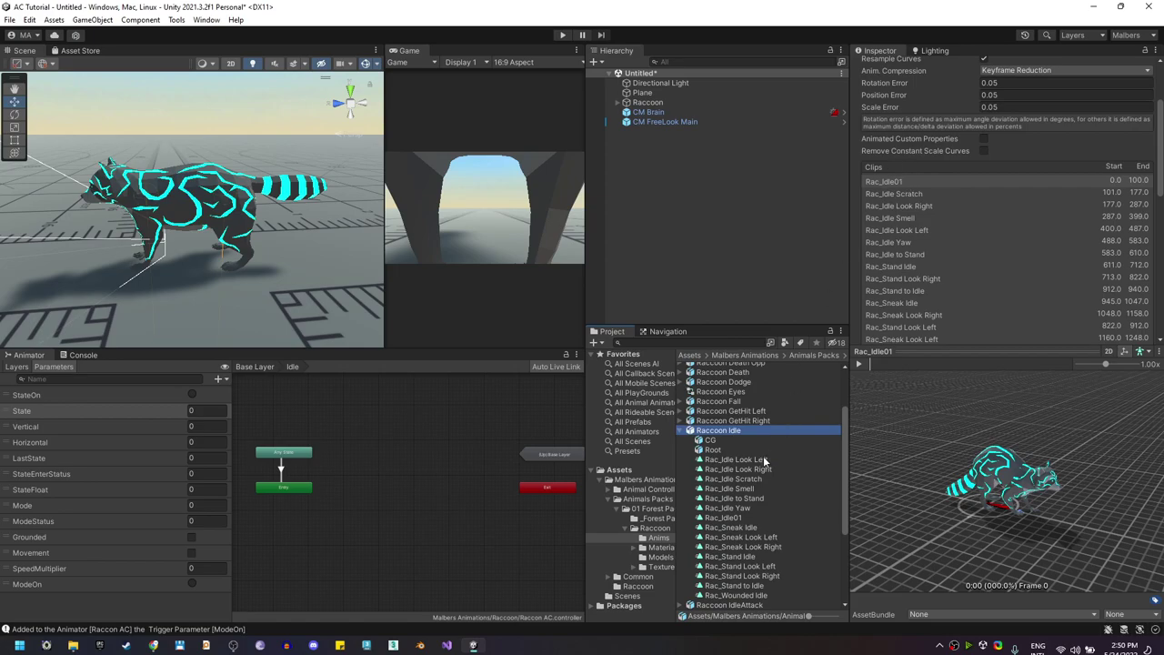
Add Rac_Idle01 as a new state in the graph, named Idle and tagged Idle
drag(727, 520, 379, 489)
click(930, 66)
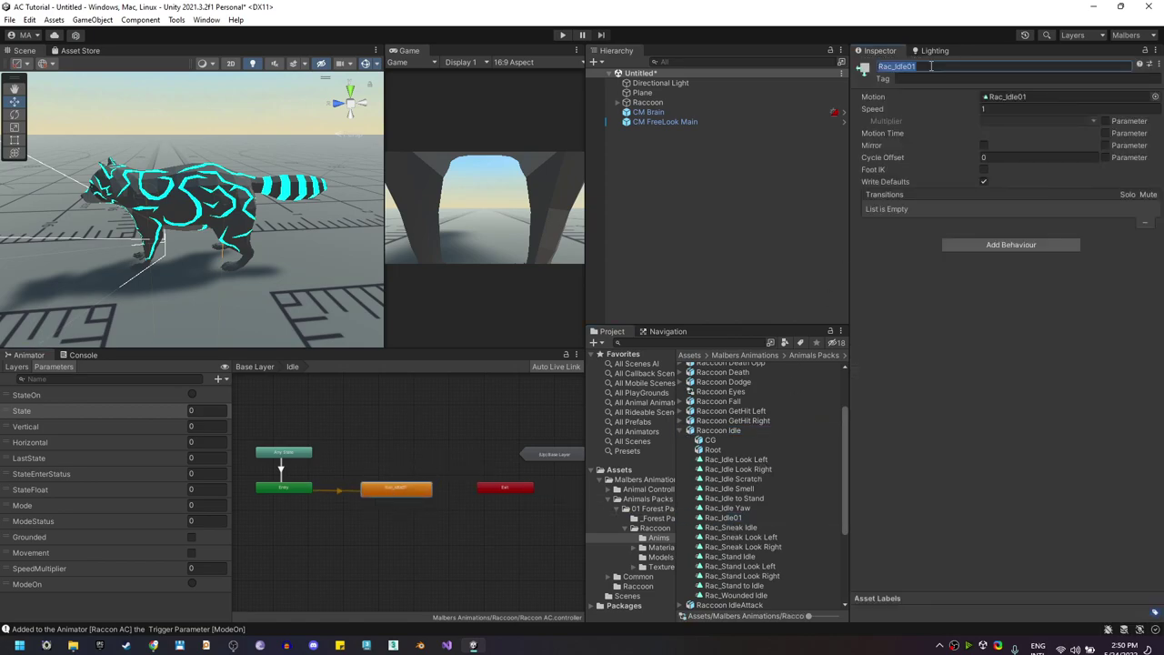
text(Idle)
click(931, 81)
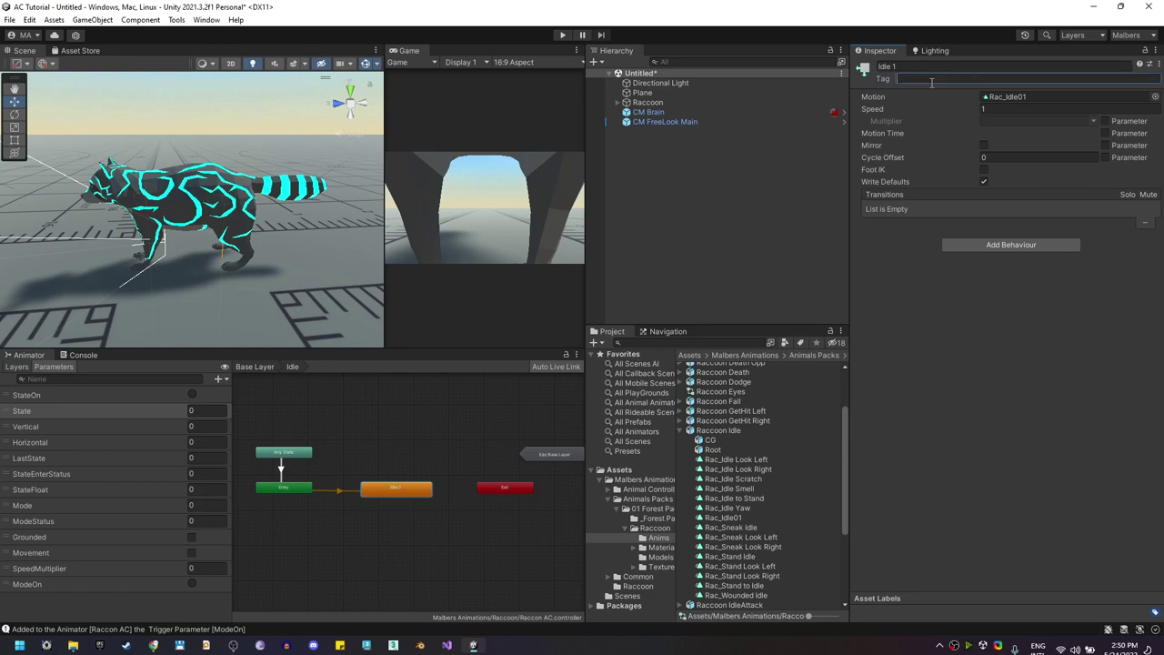
text(Idle)
click(688, 103)
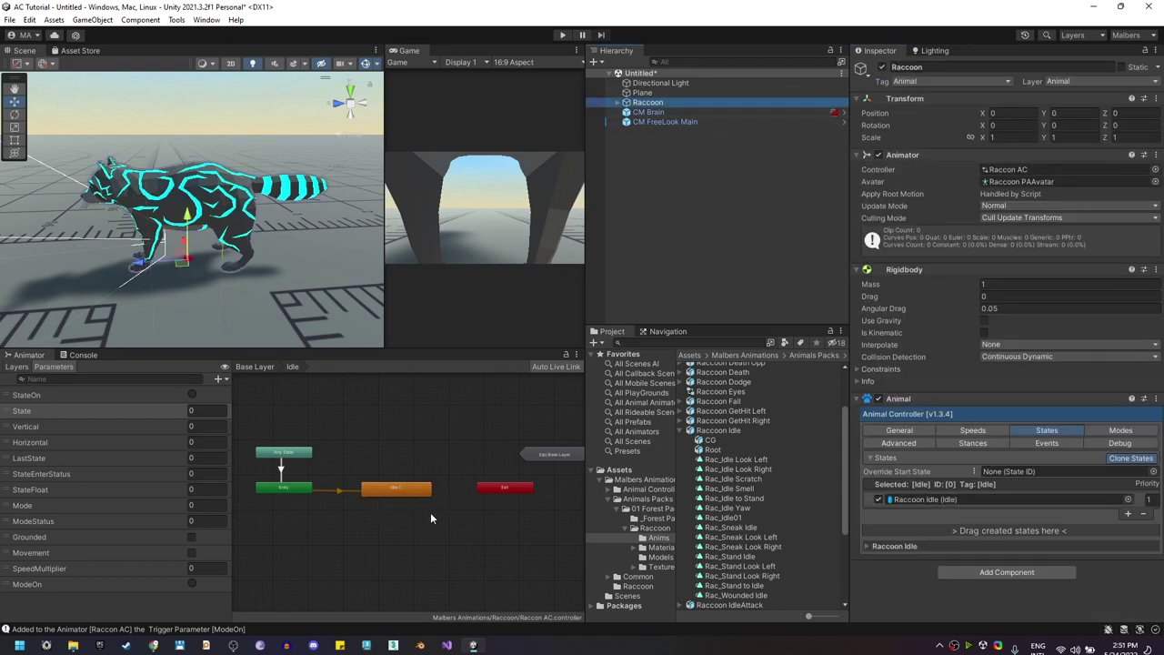
click(546, 470)
scroll(414, 511, up, 2)
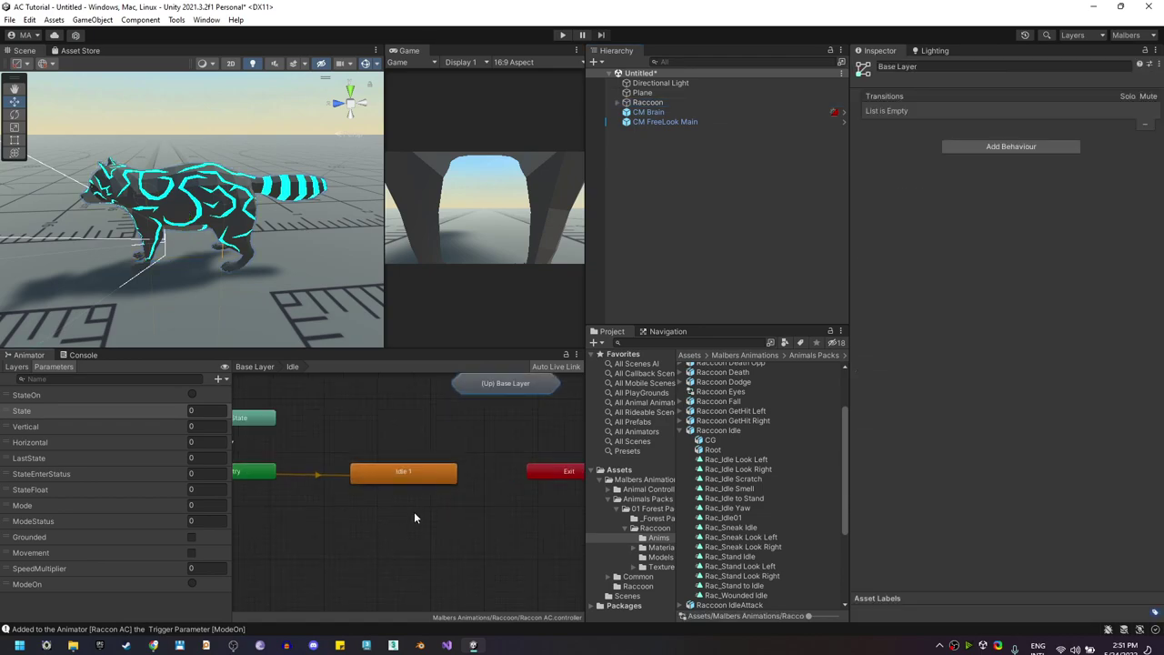
click(439, 455)
click(562, 35)
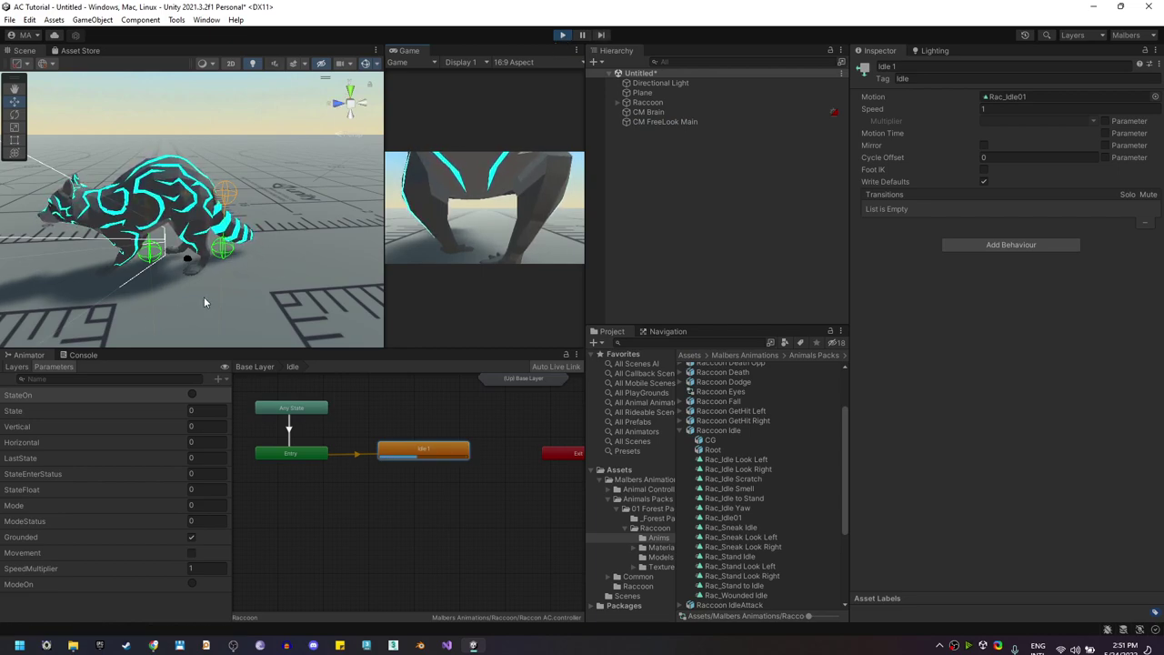
click(563, 35)
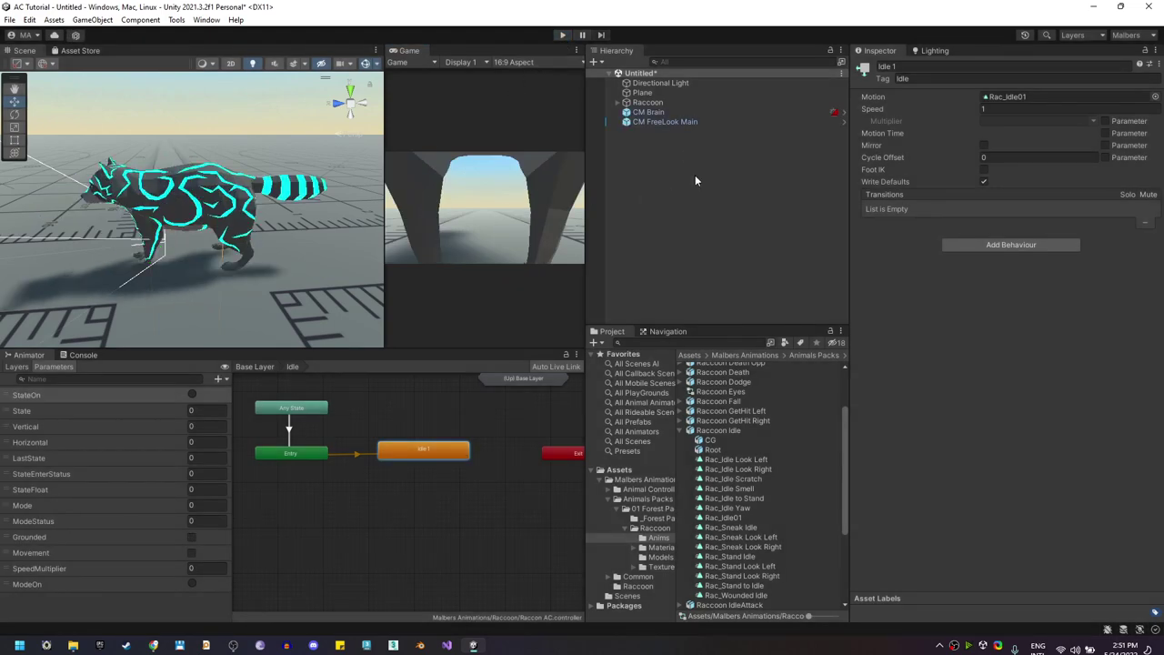
Set the Raccoon's CG child Position Z to 0
click(617, 102)
click(646, 112)
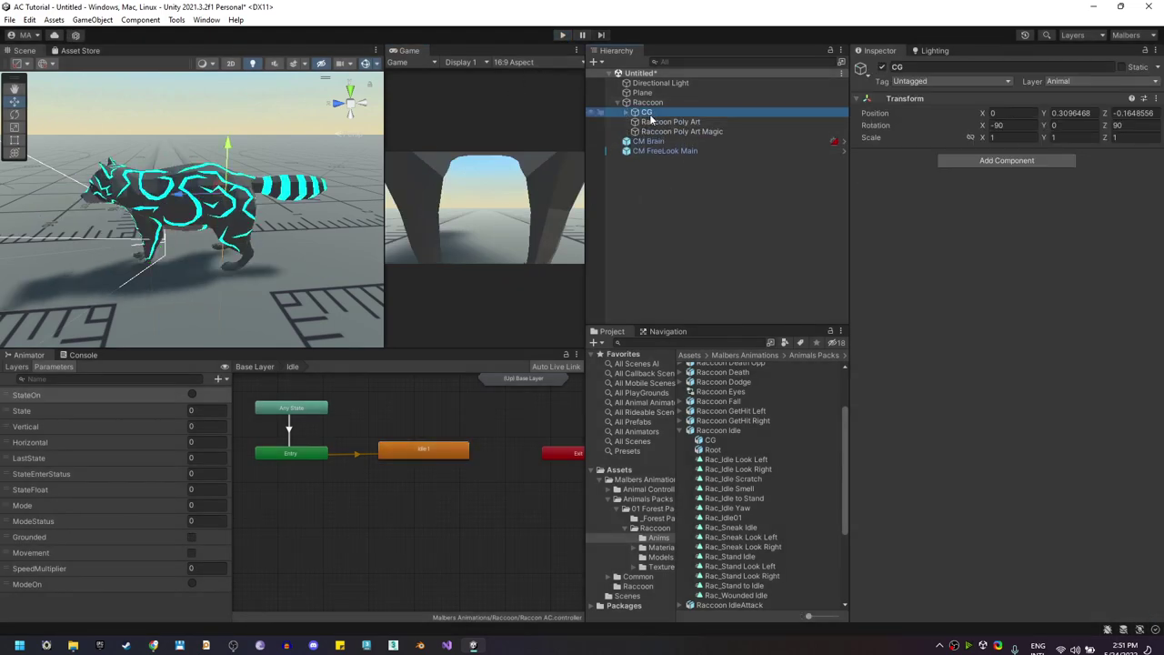
click(1147, 113)
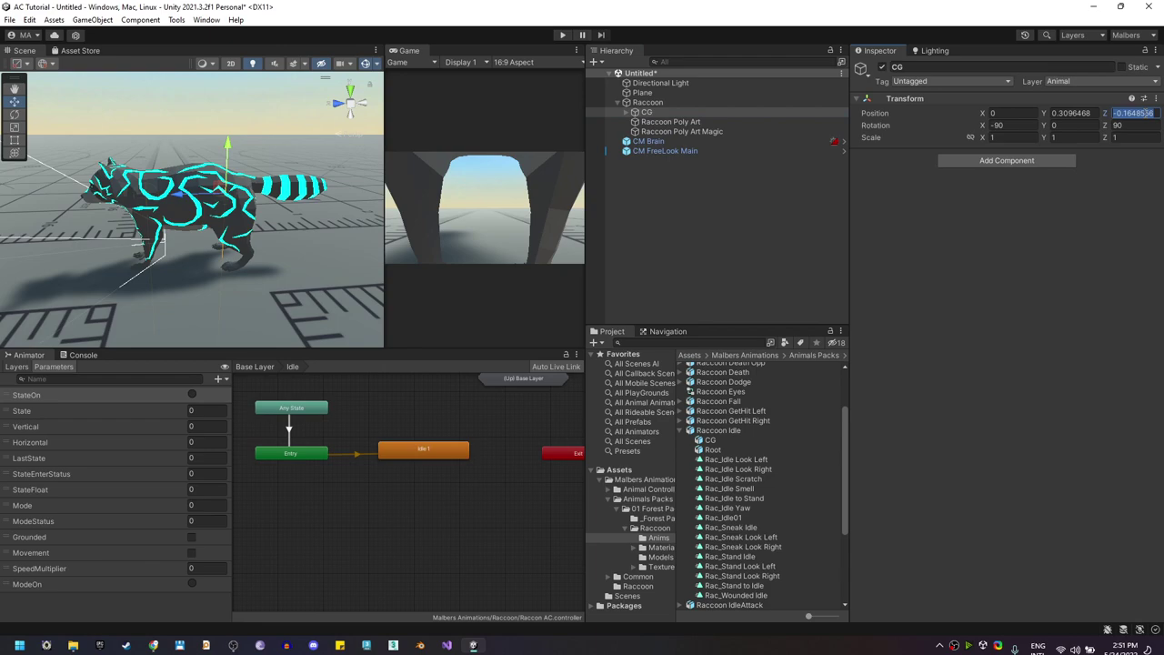
text(0)
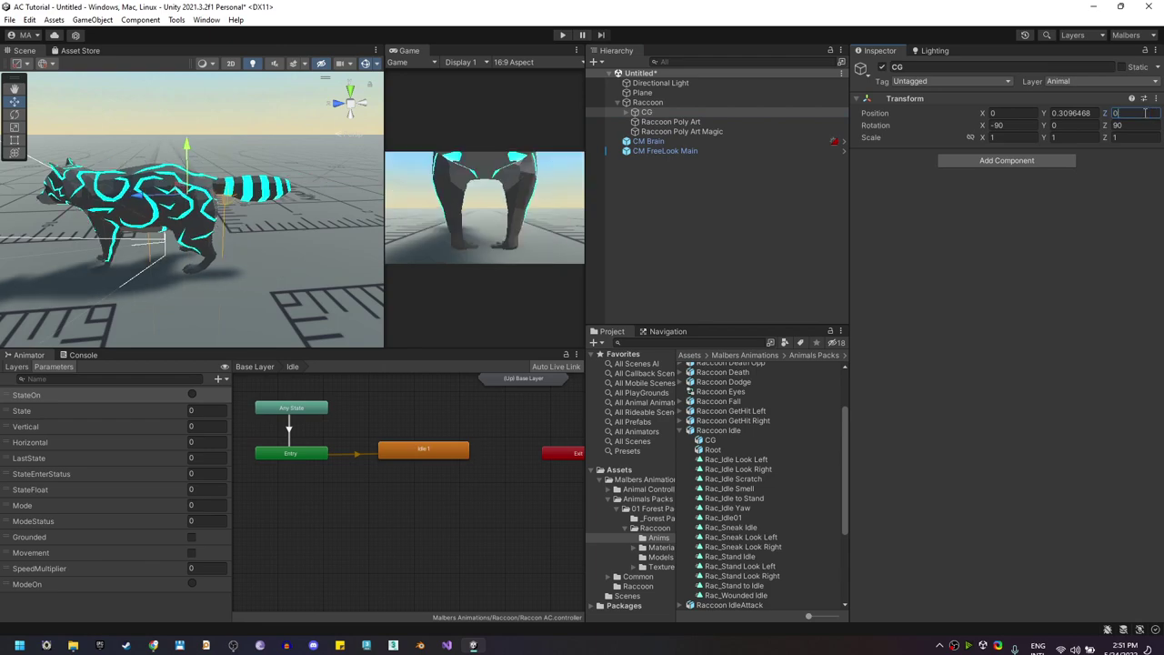
Move the Hip pivot to Z -0.0156 and Water pivot to Z 0.18493, then test in Play mode
click(669, 100)
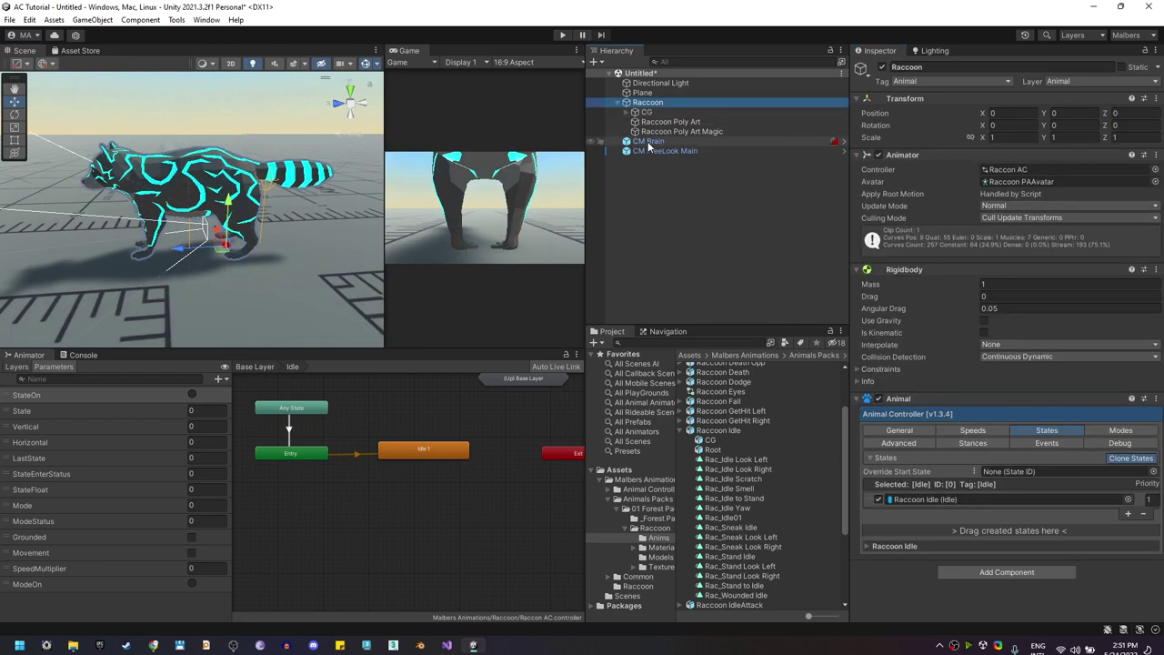
scroll(1099, 424, down, 2)
drag(237, 186, 143, 204)
click(1141, 446)
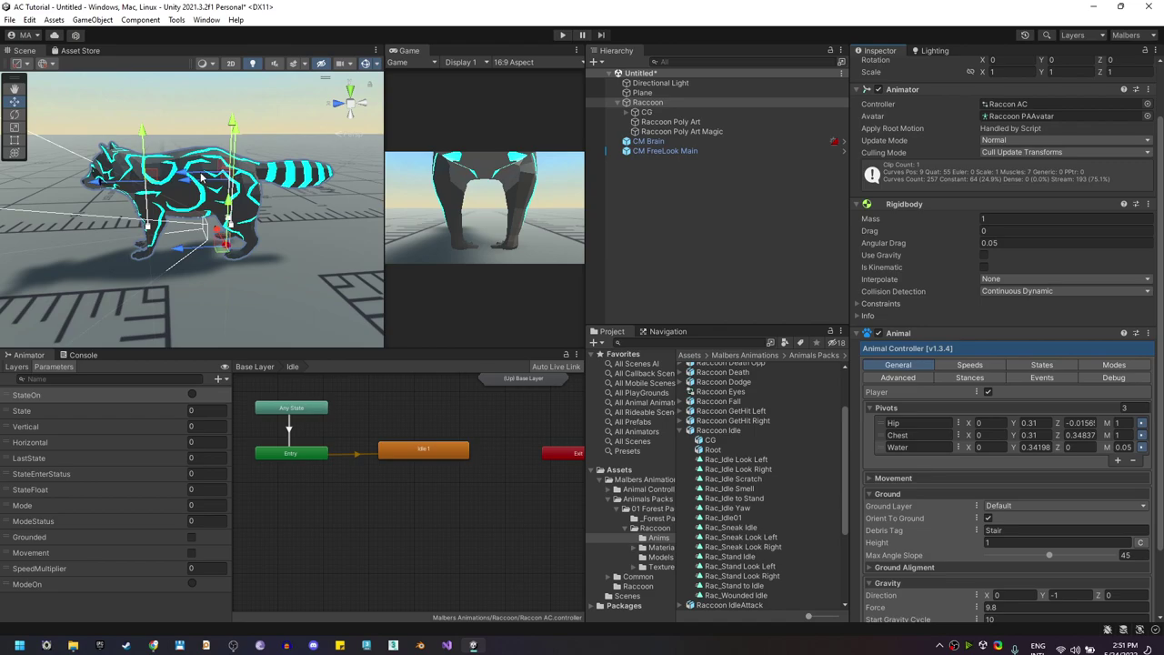
drag(202, 177, 156, 178)
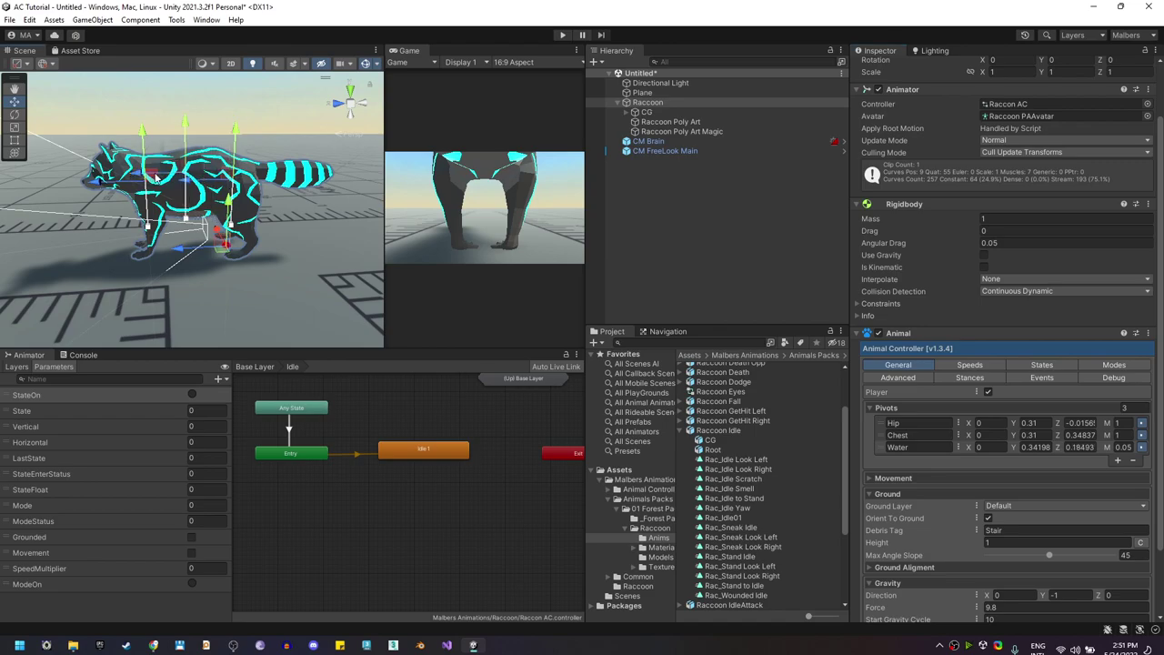
click(1141, 422)
click(1141, 434)
click(1141, 446)
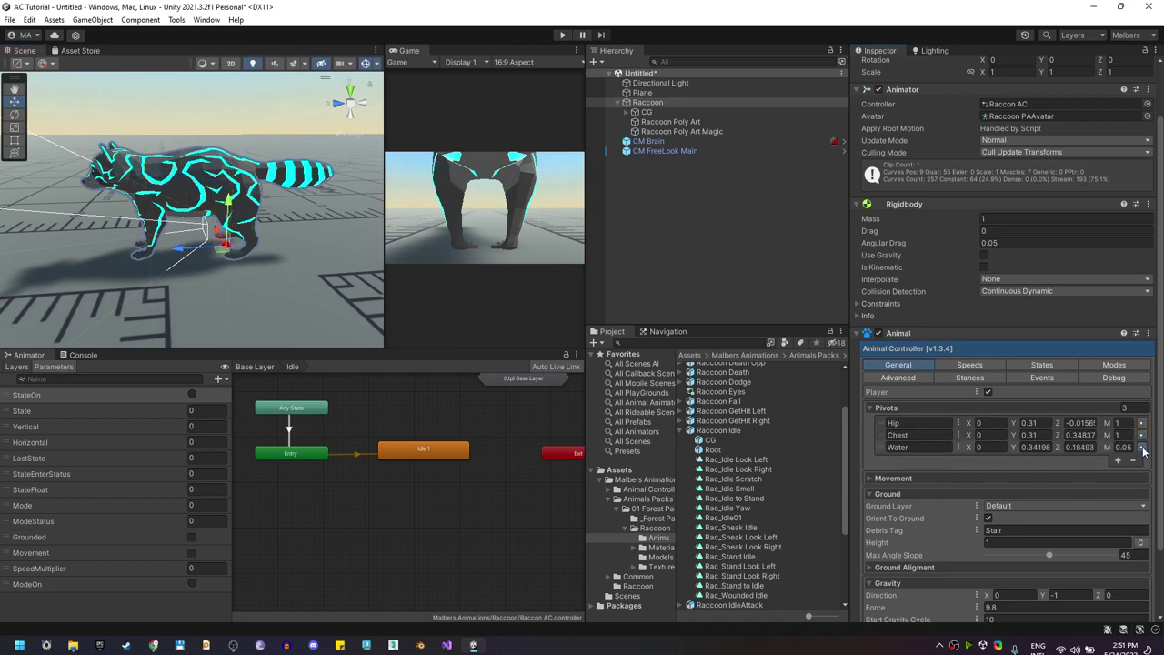
click(562, 36)
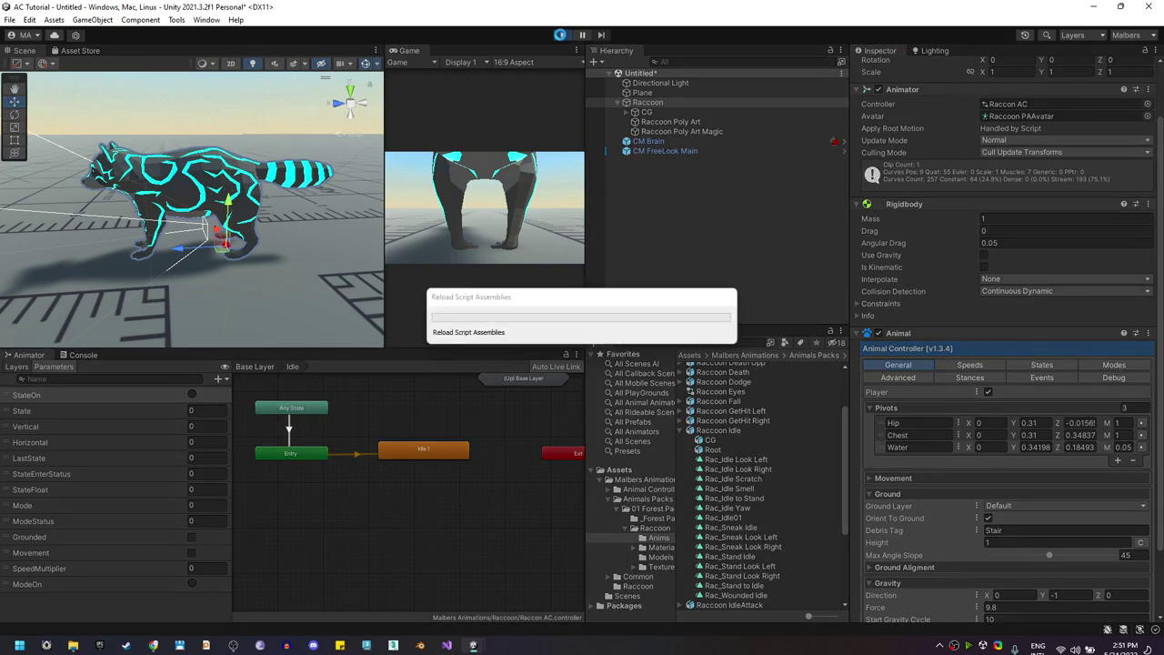
click(562, 36)
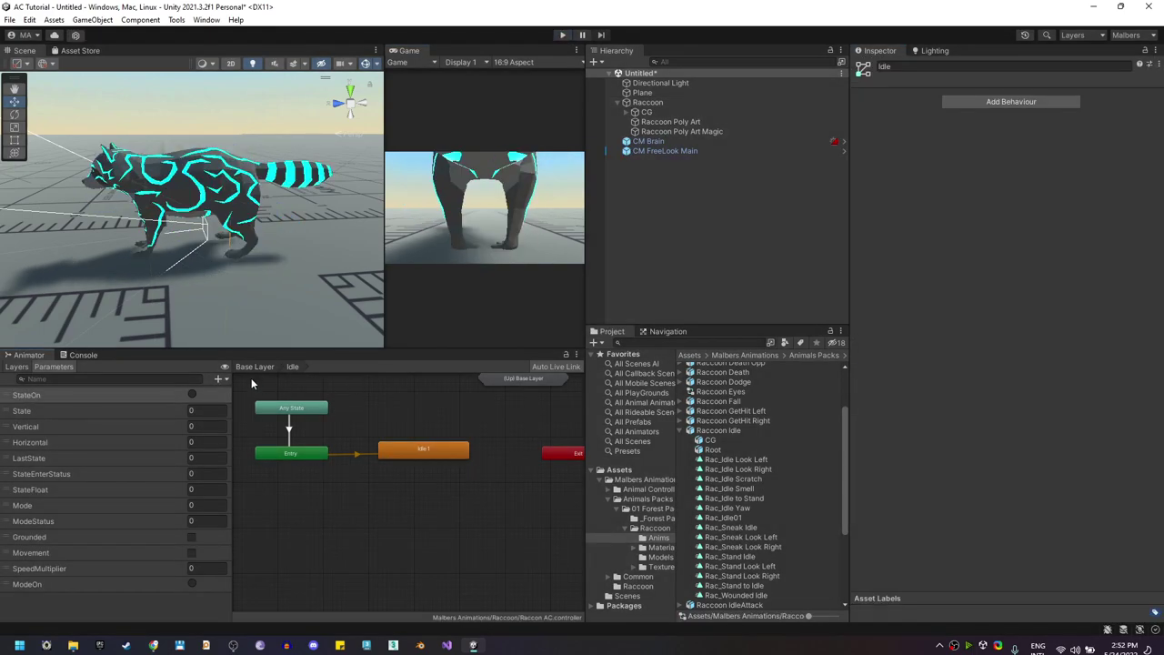